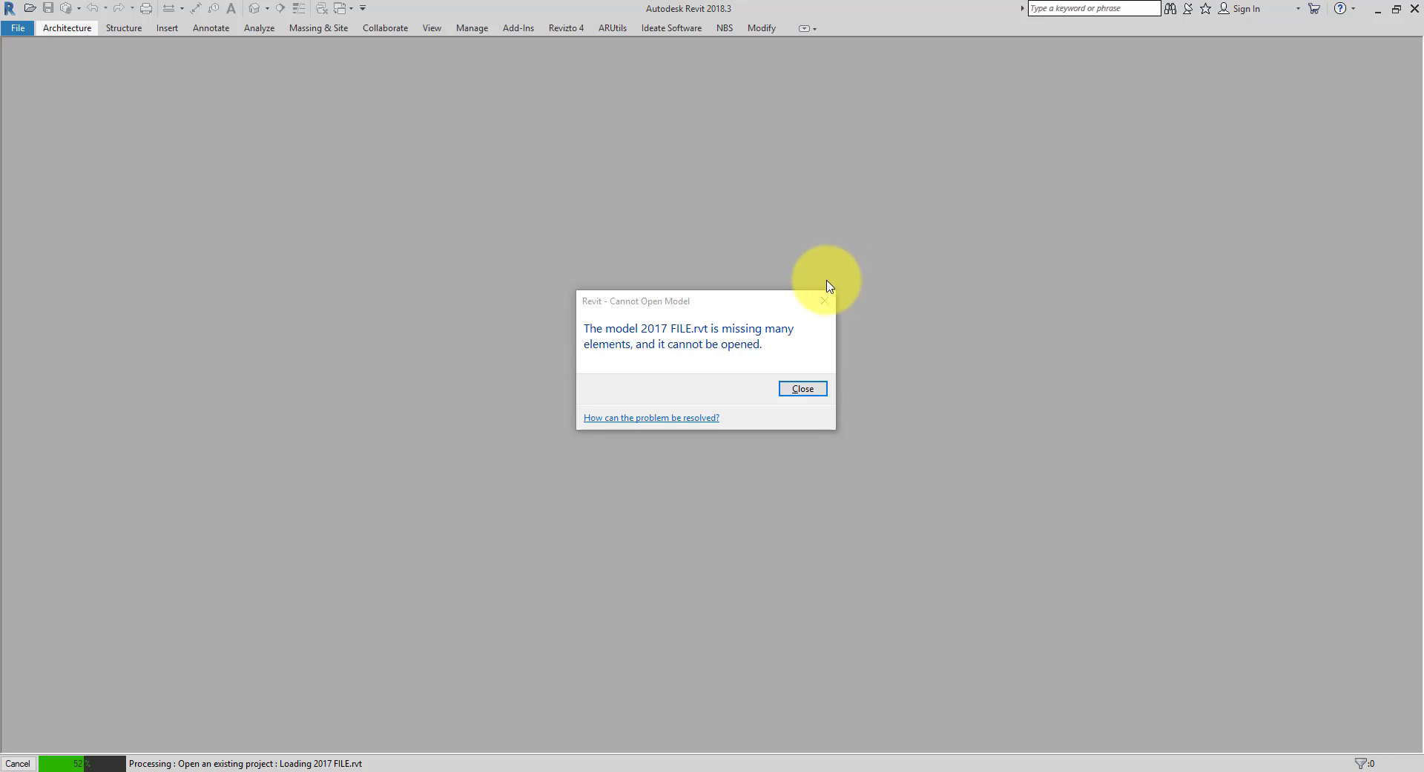
- Bring the Cannot Open Model error for 2017 FILE.rvt into focus
{"action": "left_click", "coordinate": [710, 361]}
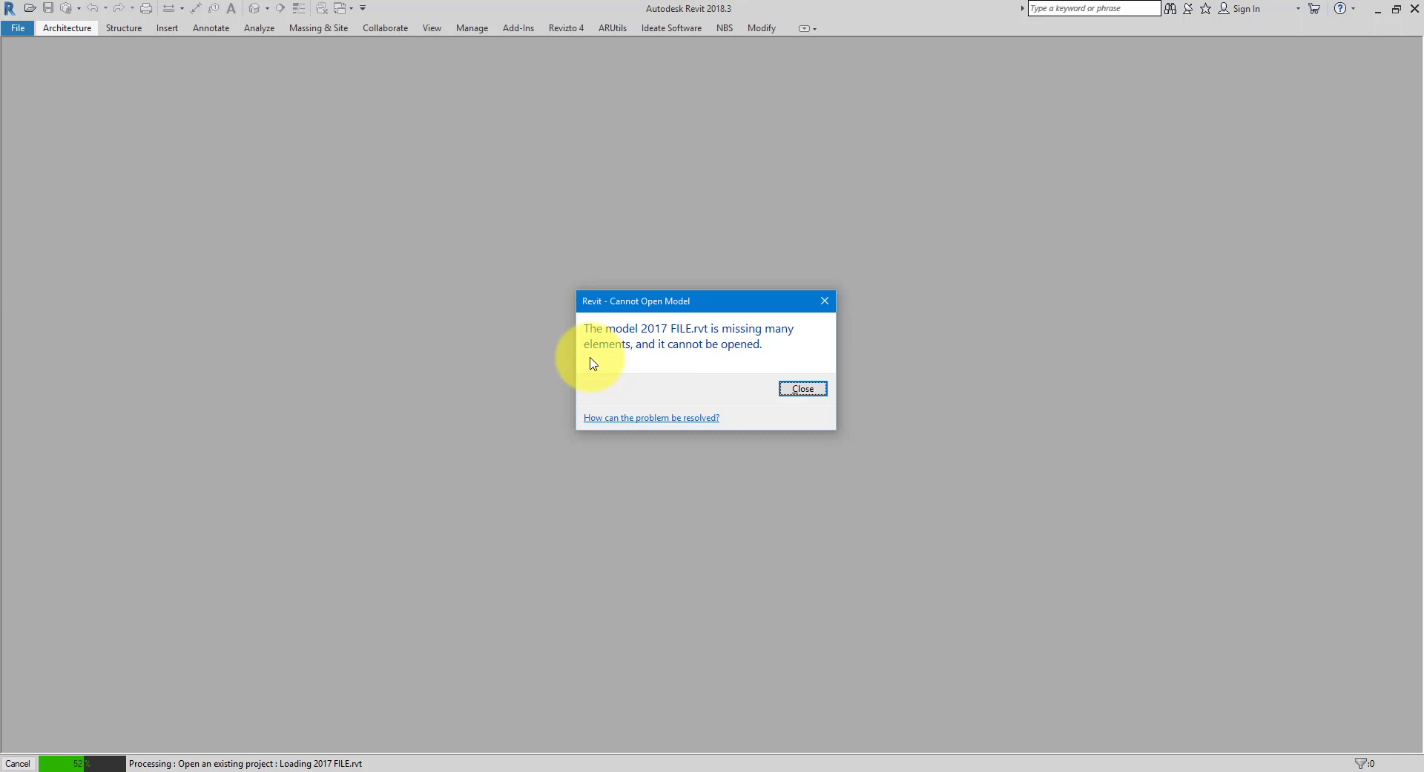
- Search 'revit journal file location' in a new Chrome tab and open the About Journal Files article
{"action": "left_click", "coordinate": [111, 769]}
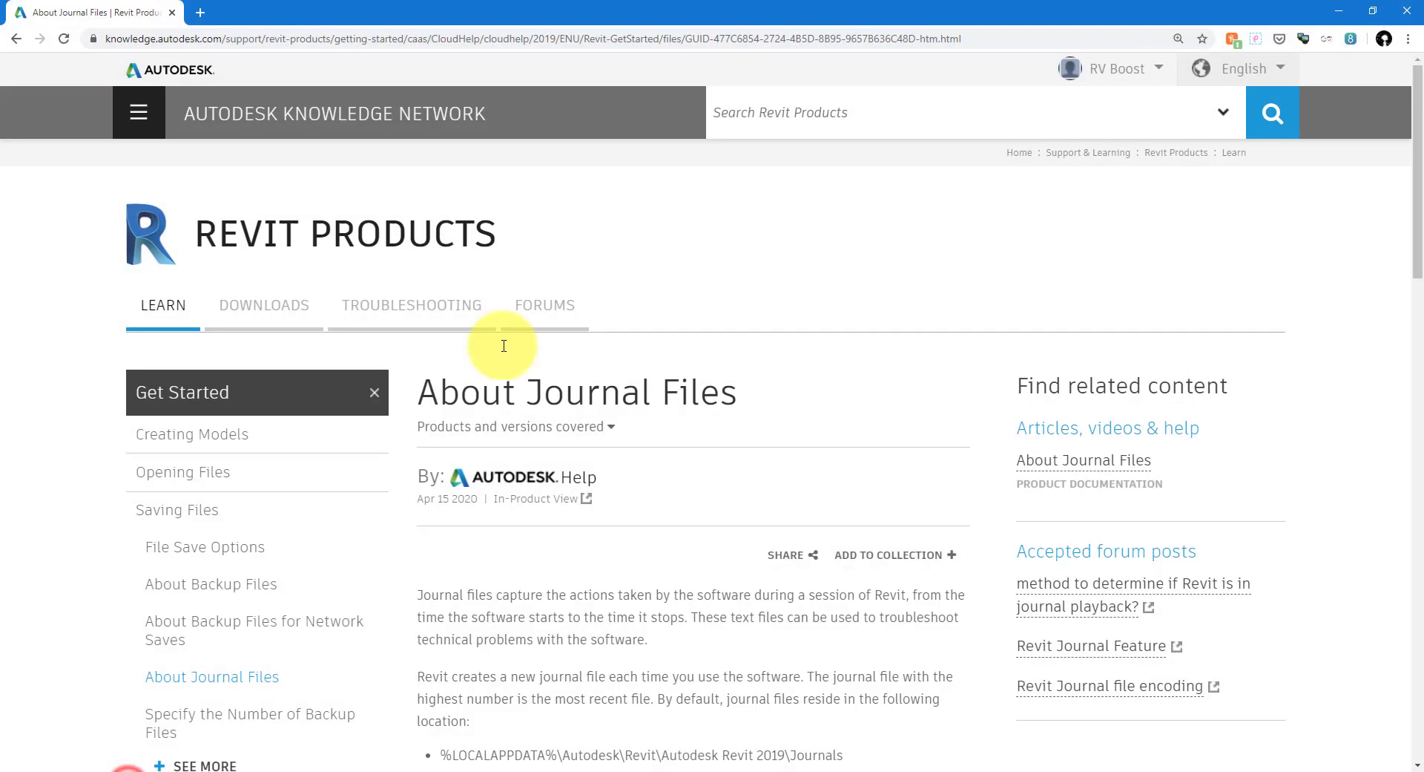
{"action": "left_click", "coordinate": [202, 12]}
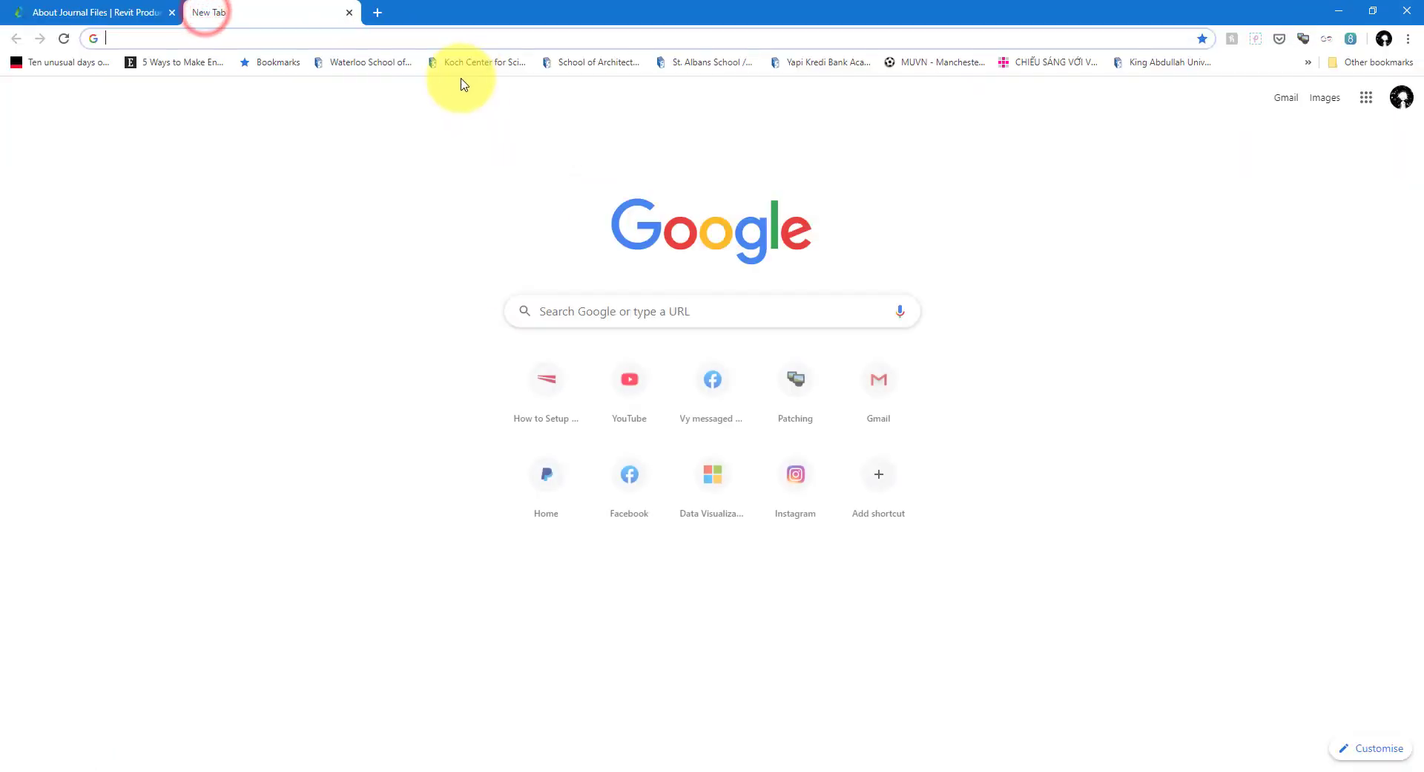
{"action": "type", "text": "revit "}
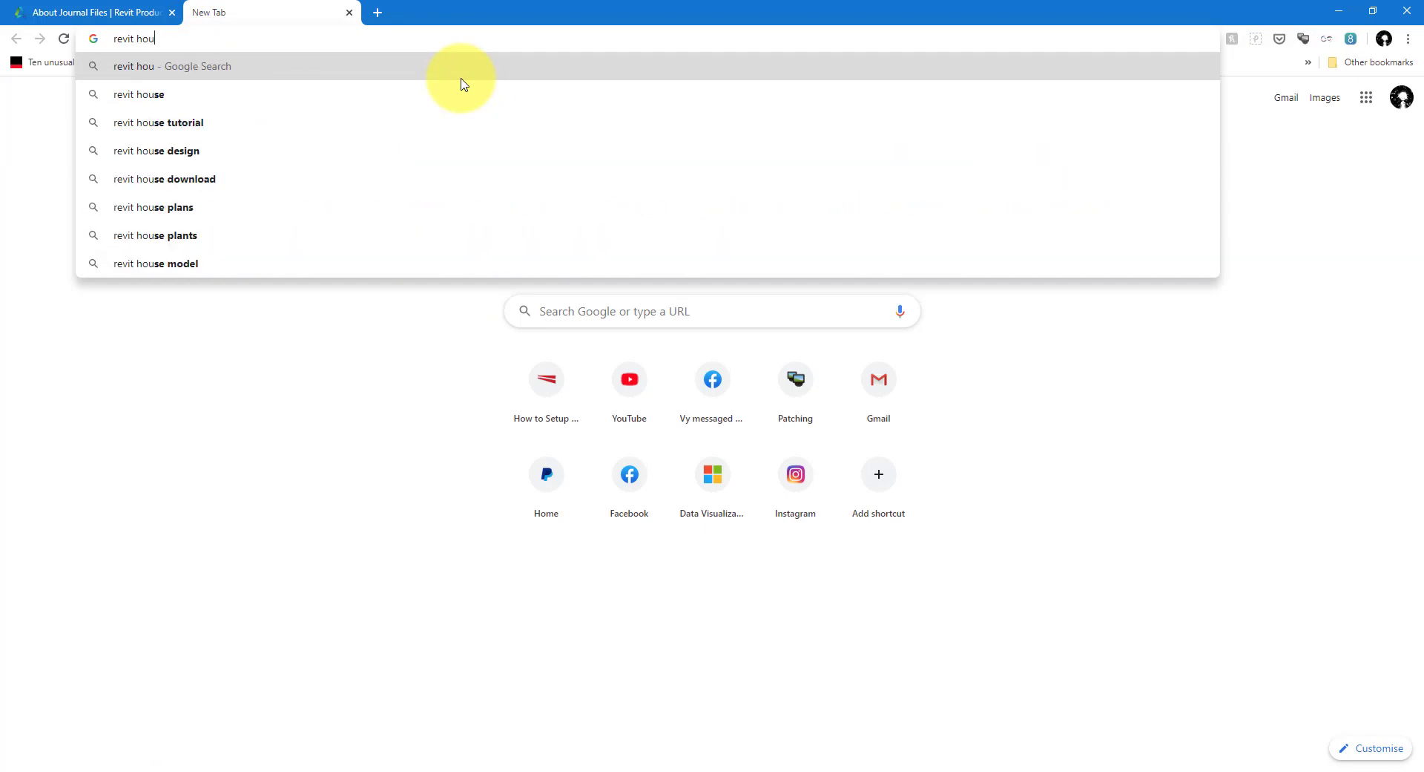
{"action": "type", "text": "jou"}
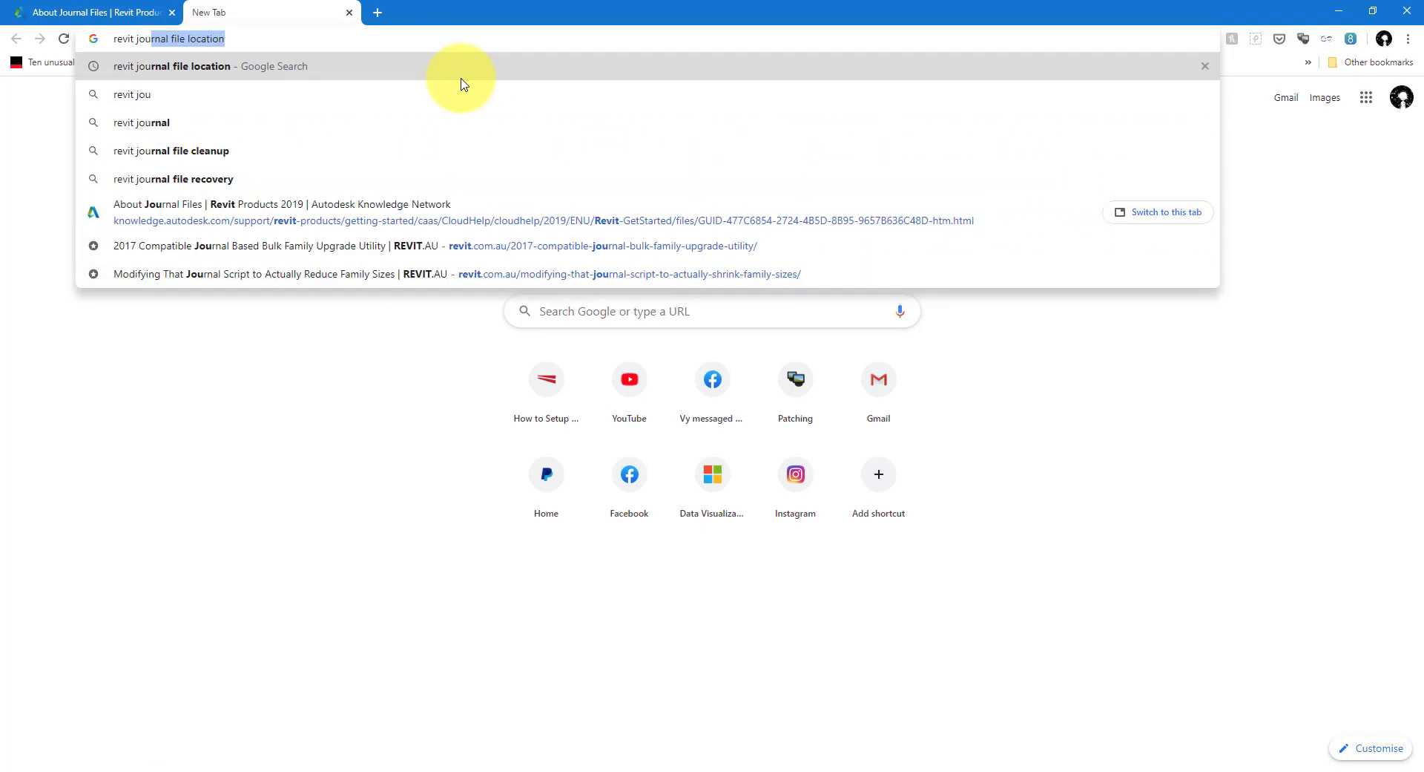
{"action": "left_click", "coordinate": [461, 79]}
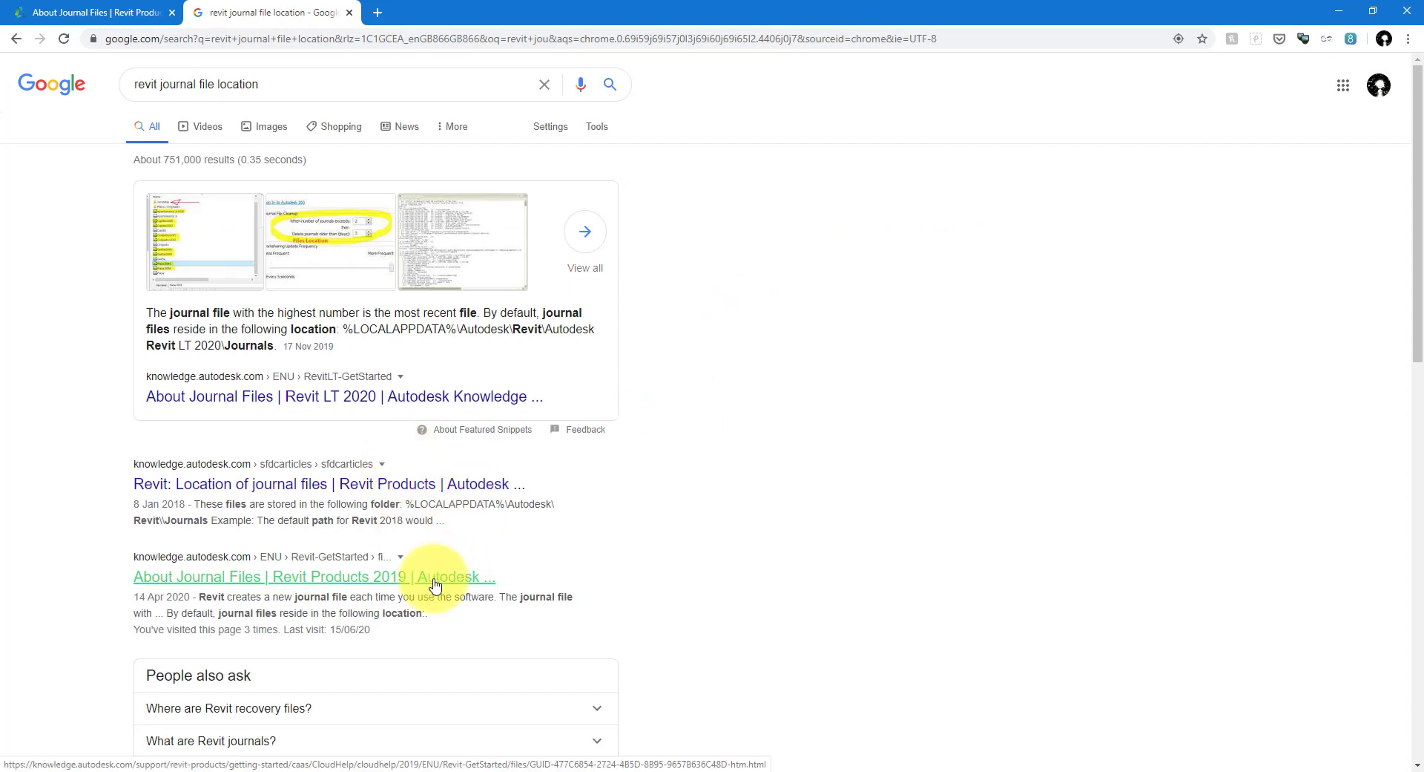
{"action": "left_click", "coordinate": [399, 576]}
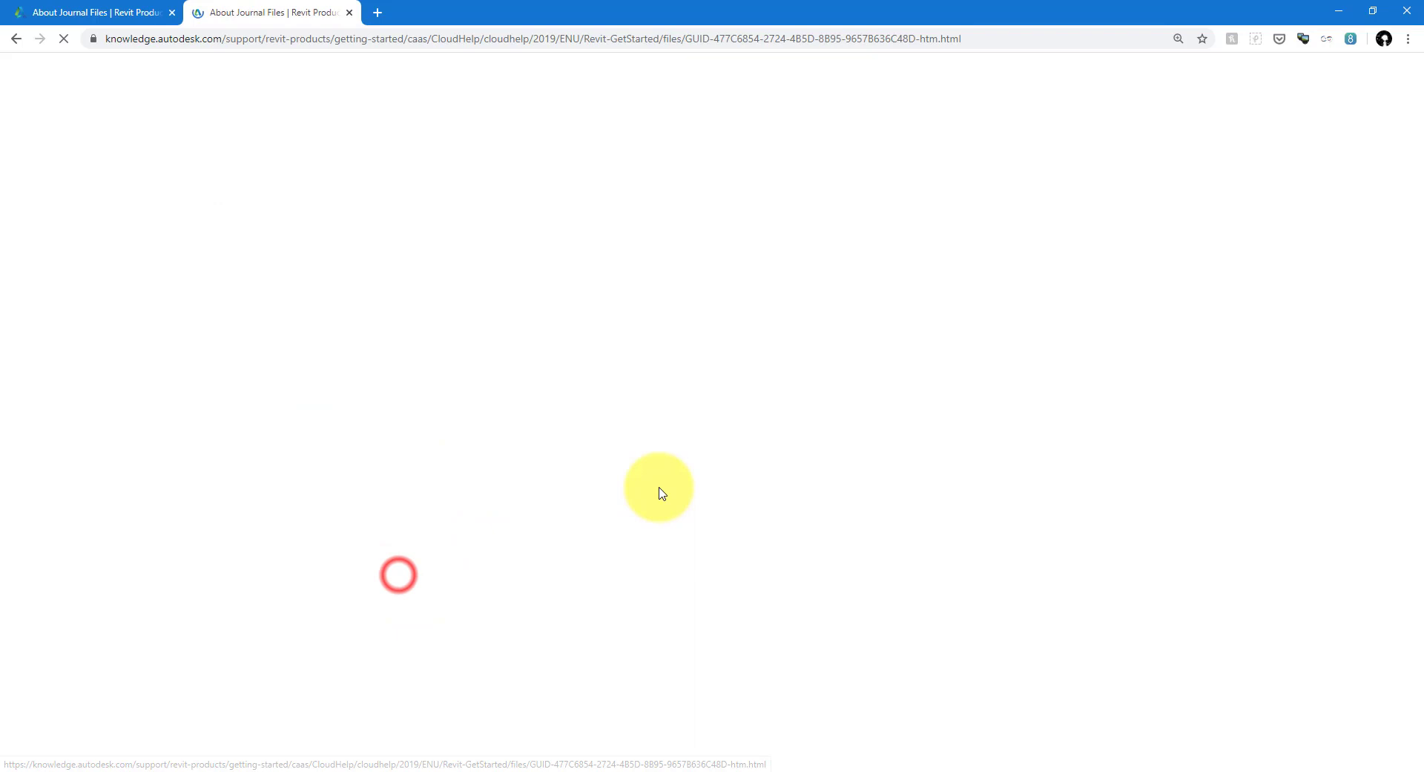
- Copy the %LOCALAPPDATA%\Autodesk\Revit part of the journal folder path
{"action": "scroll", "coordinate": [442, 386], "scroll_direction": "down", "scroll_amount": 5}
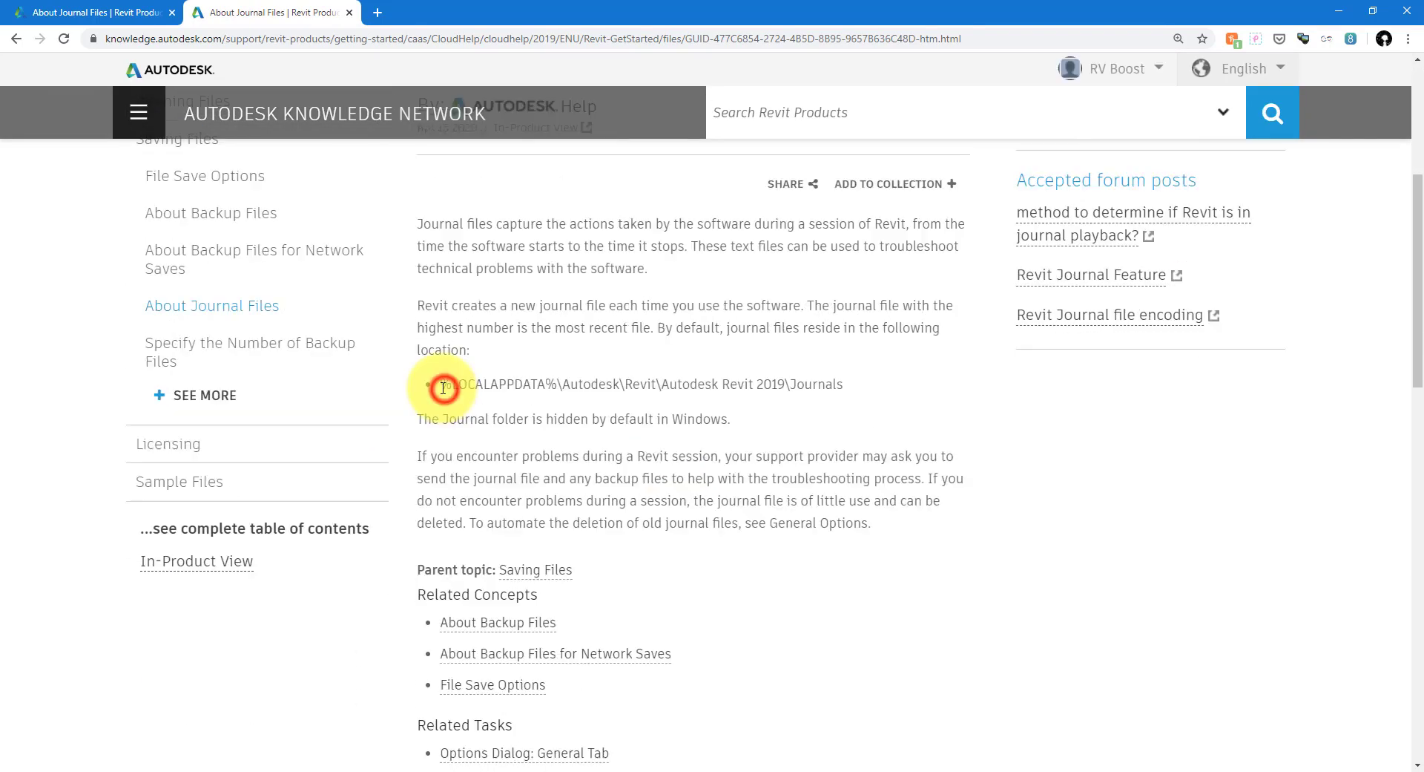
{"action": "left_click_drag", "start_coordinate": [442, 386], "coordinate": [849, 388]}
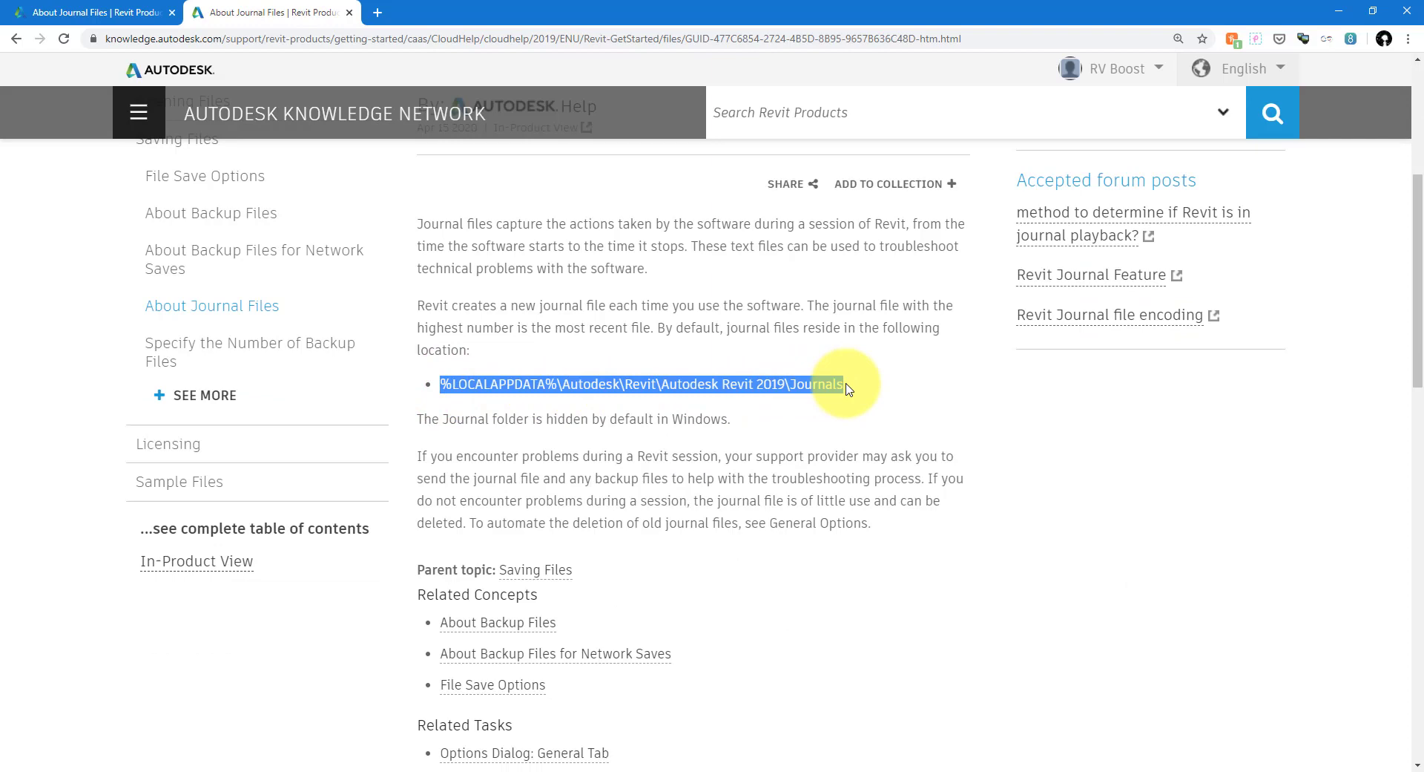
{"action": "left_click", "coordinate": [747, 388]}
{"action": "left_click_drag", "start_coordinate": [440, 385], "coordinate": [656, 385]}
{"action": "right_click", "coordinate": [655, 384]}
{"action": "left_click", "coordinate": [667, 398]}
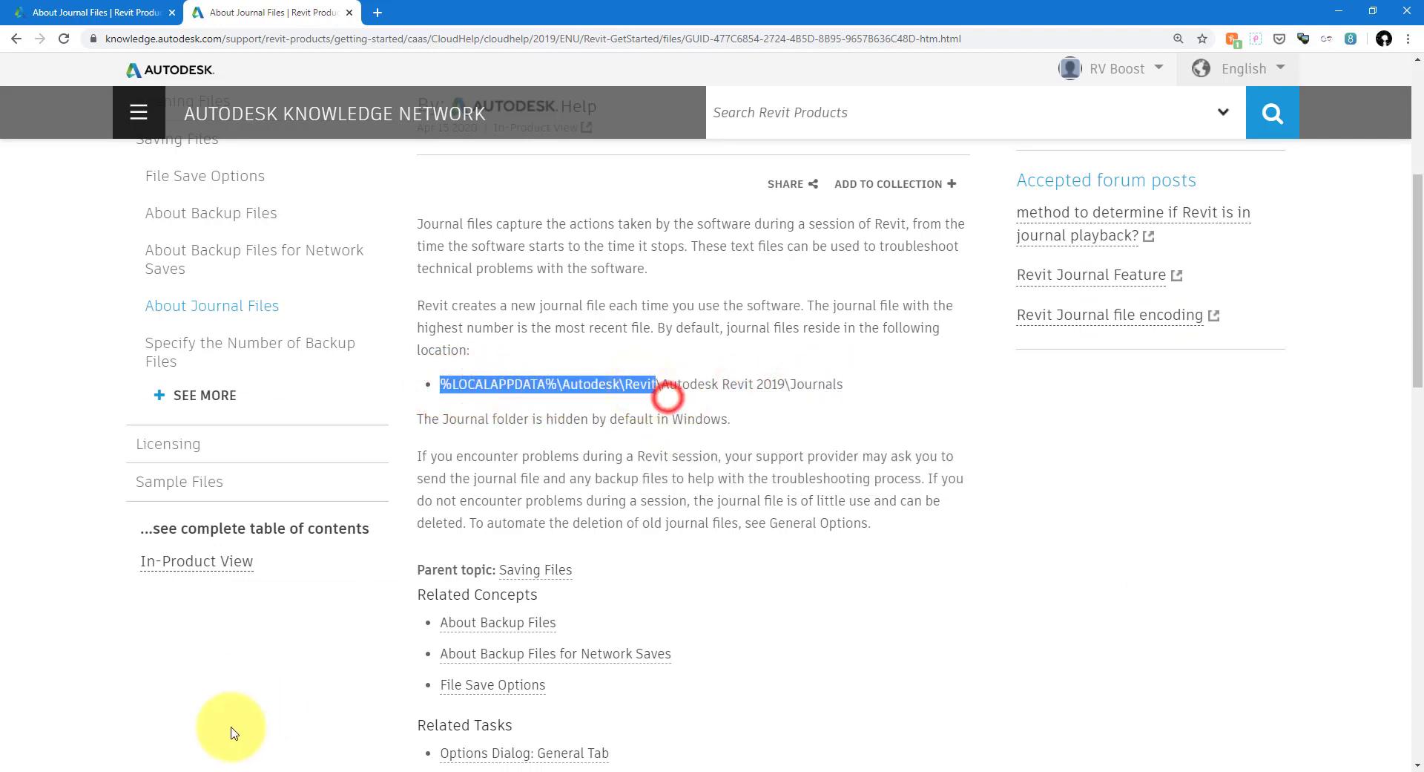
- Go to the pasted %LOCALAPPDATA%\Autodesk\Revit folder in a new File Explorer window
{"action": "key", "text": "super+e"}
{"action": "left_click", "coordinate": [496, 331]}
{"action": "key", "text": "ctrl+v"}
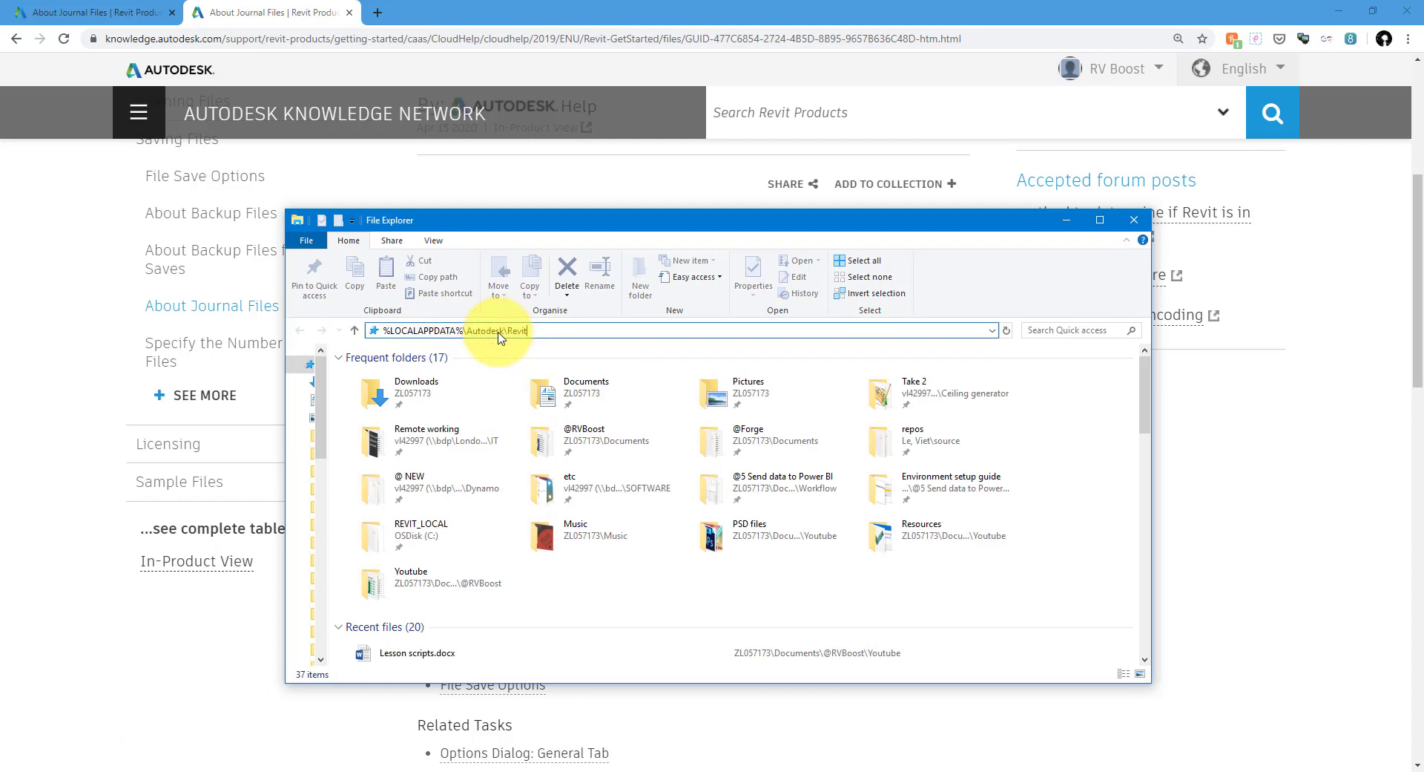
{"action": "key", "text": "Return"}
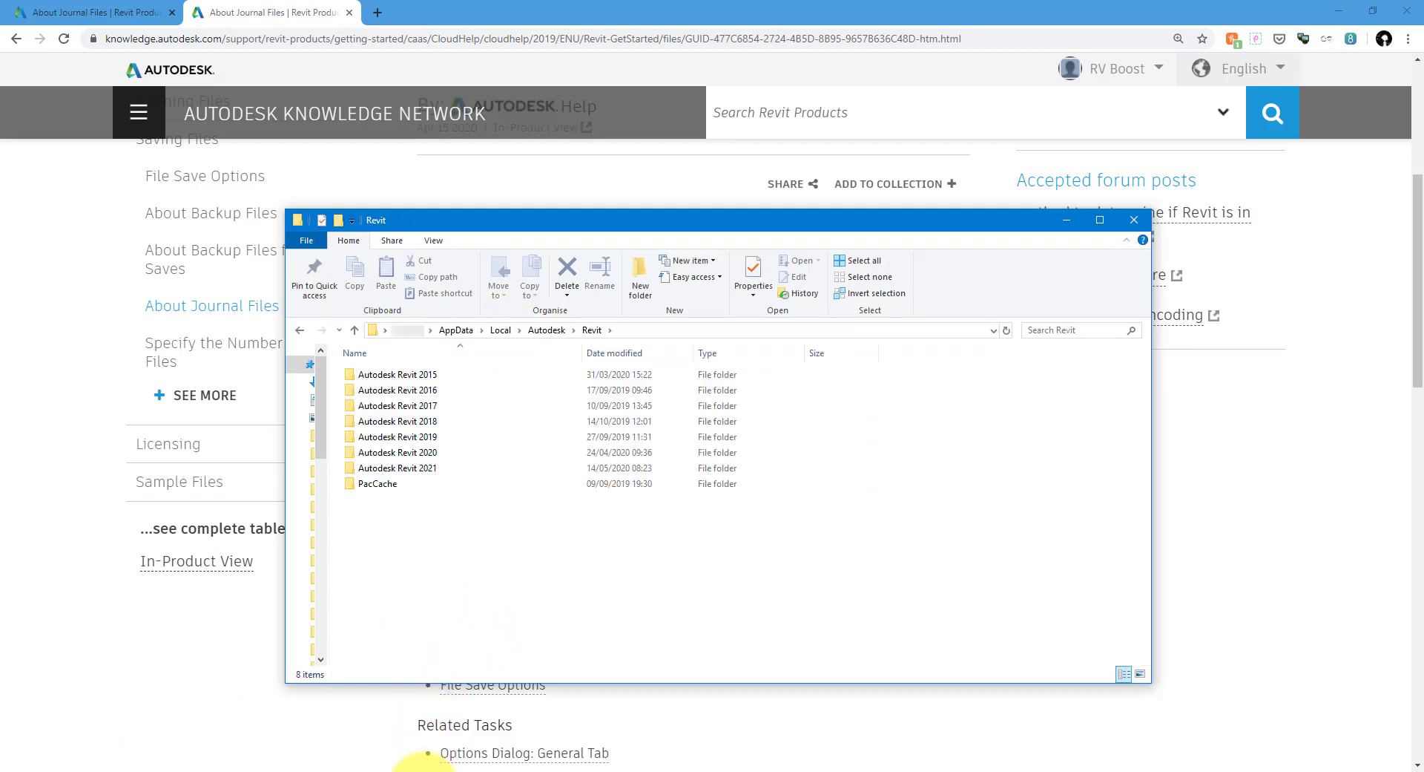
{"action": "mouse_move", "coordinate": [423, 765]}
{"action": "left_click", "coordinate": [435, 716]}
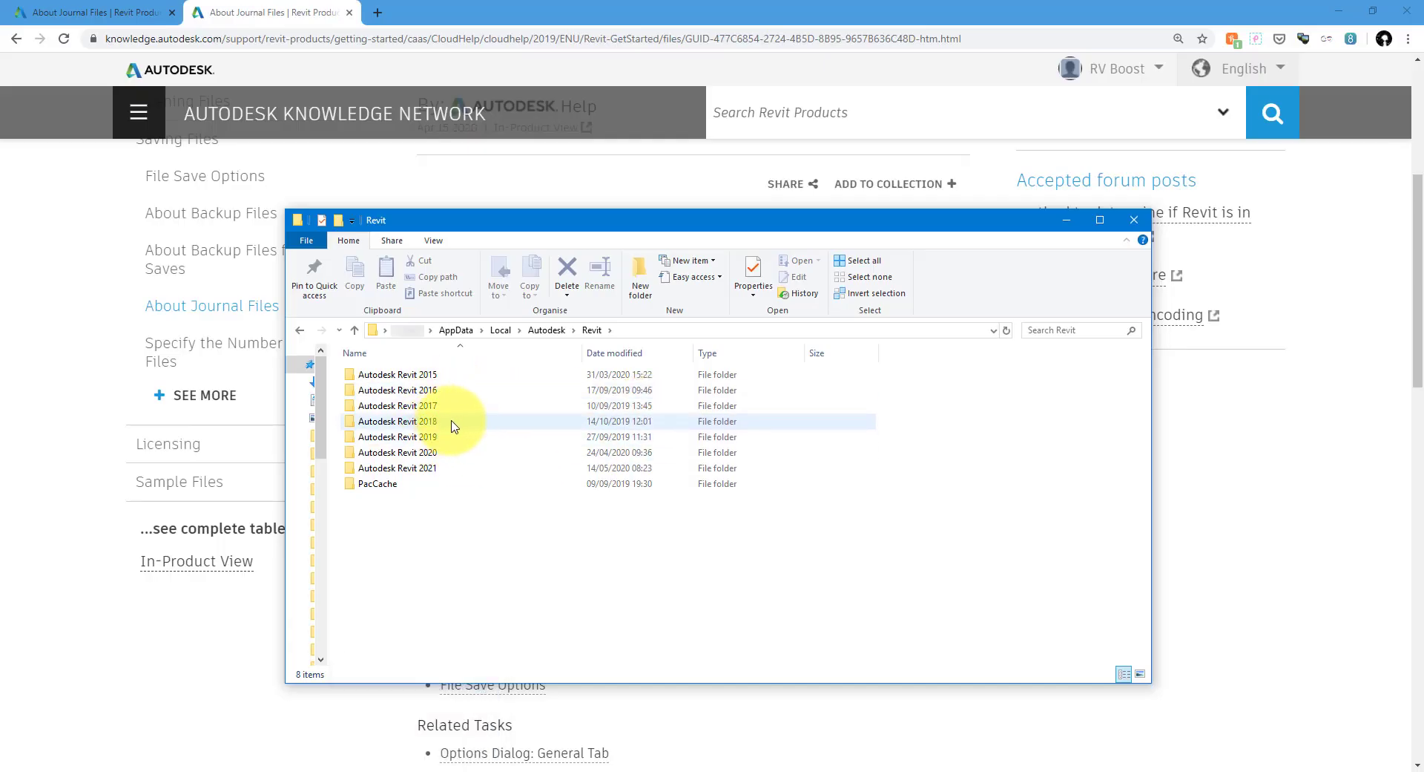
- Open Autodesk Revit 2018 > Journals and sort its three files by date modified
{"action": "left_click", "coordinate": [451, 422]}
{"action": "double_click", "coordinate": [451, 422]}
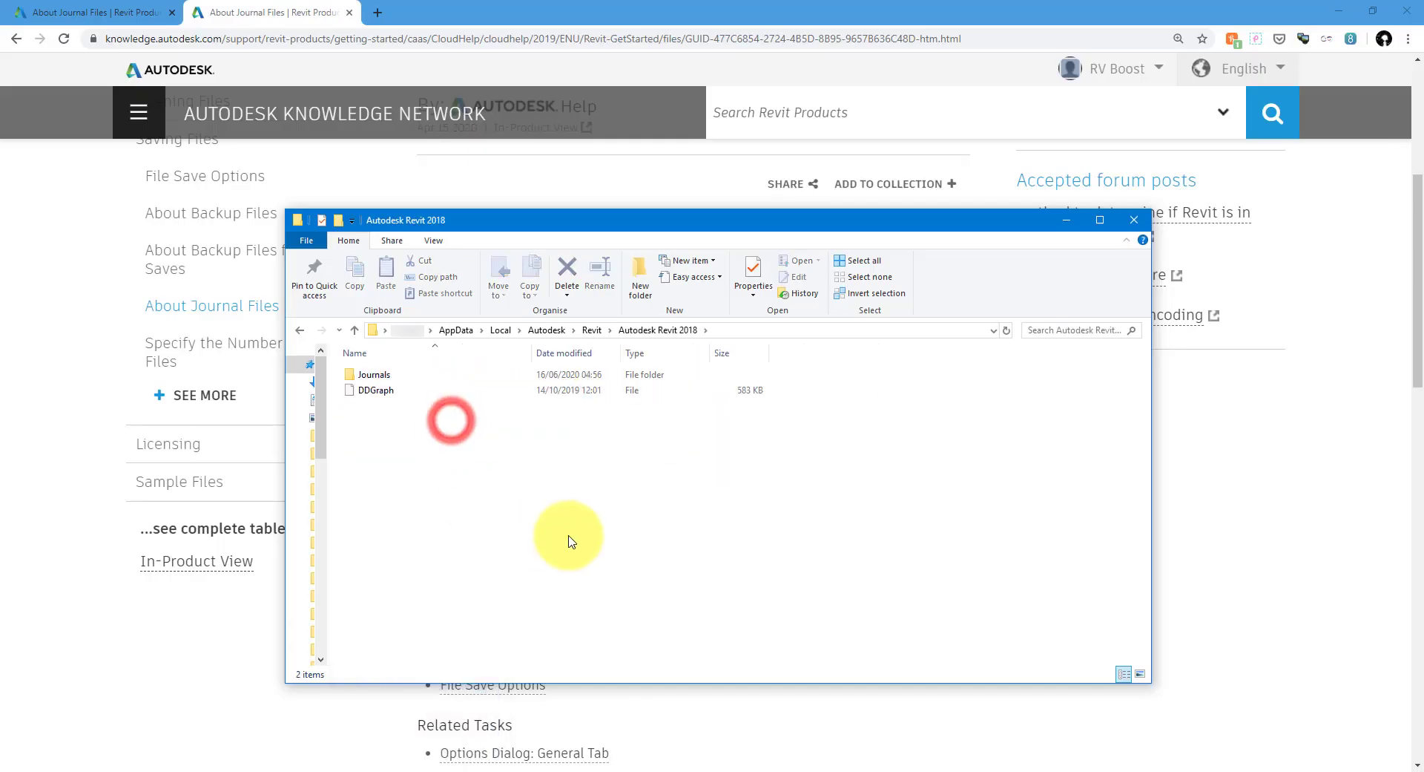
{"action": "double_click", "coordinate": [407, 377]}
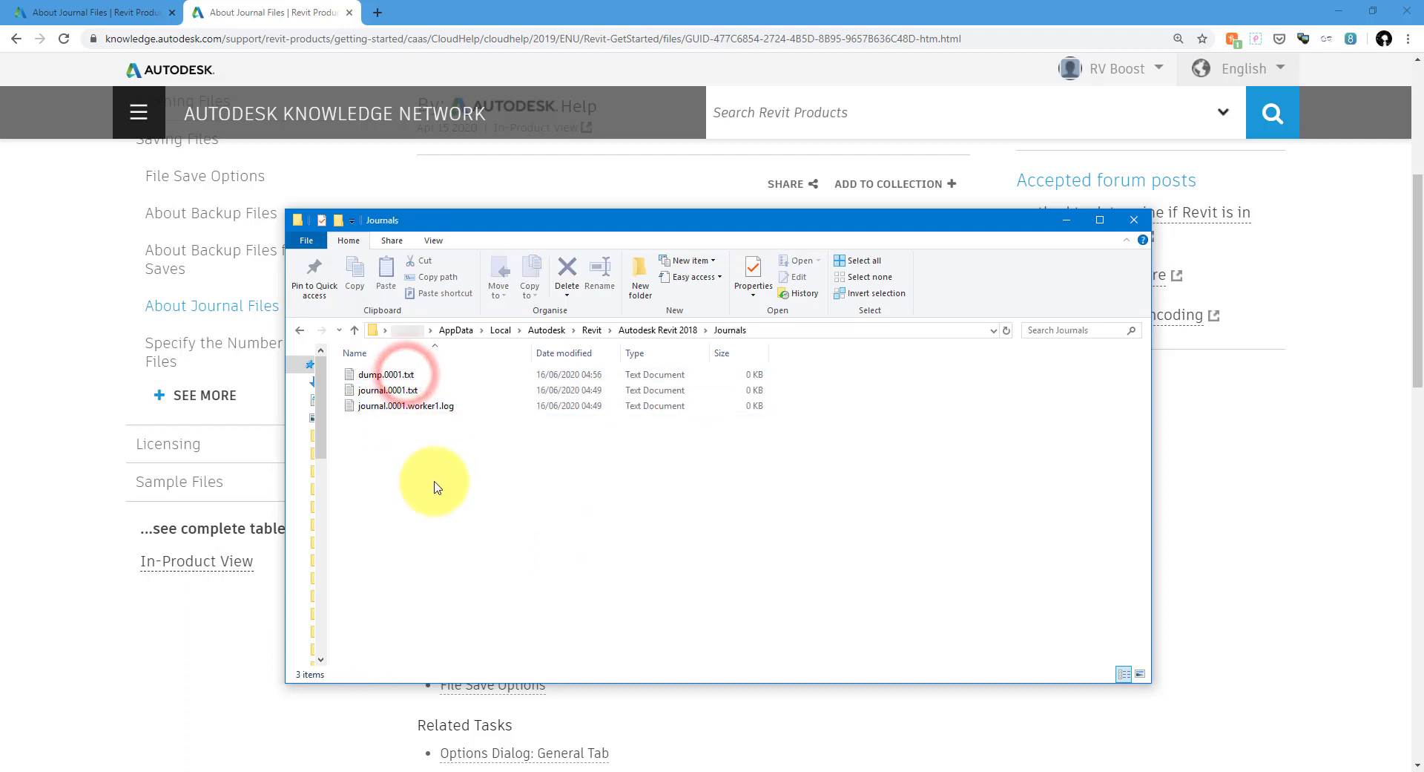
{"action": "left_click_drag", "start_coordinate": [843, 597], "coordinate": [748, 512]}
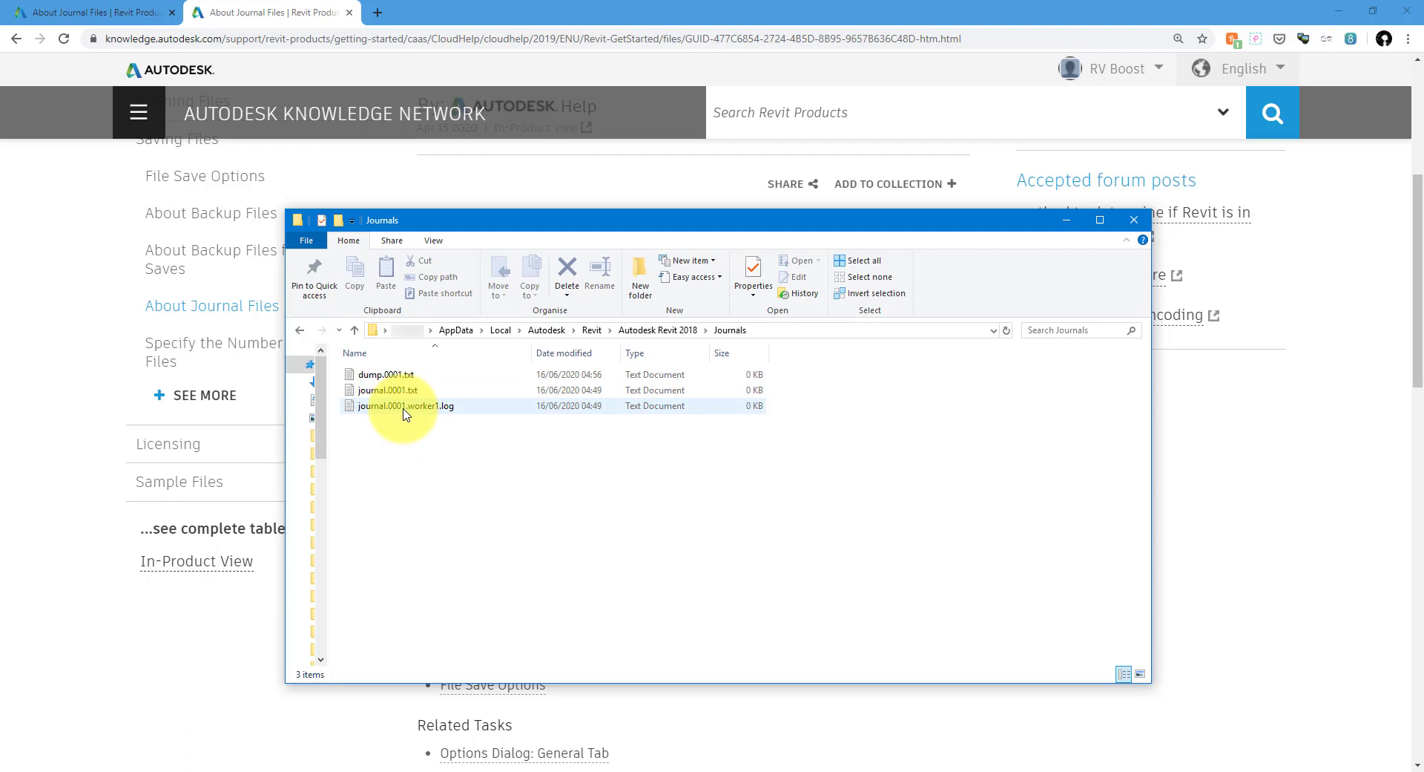
{"action": "left_click_drag", "start_coordinate": [343, 423], "coordinate": [526, 621]}
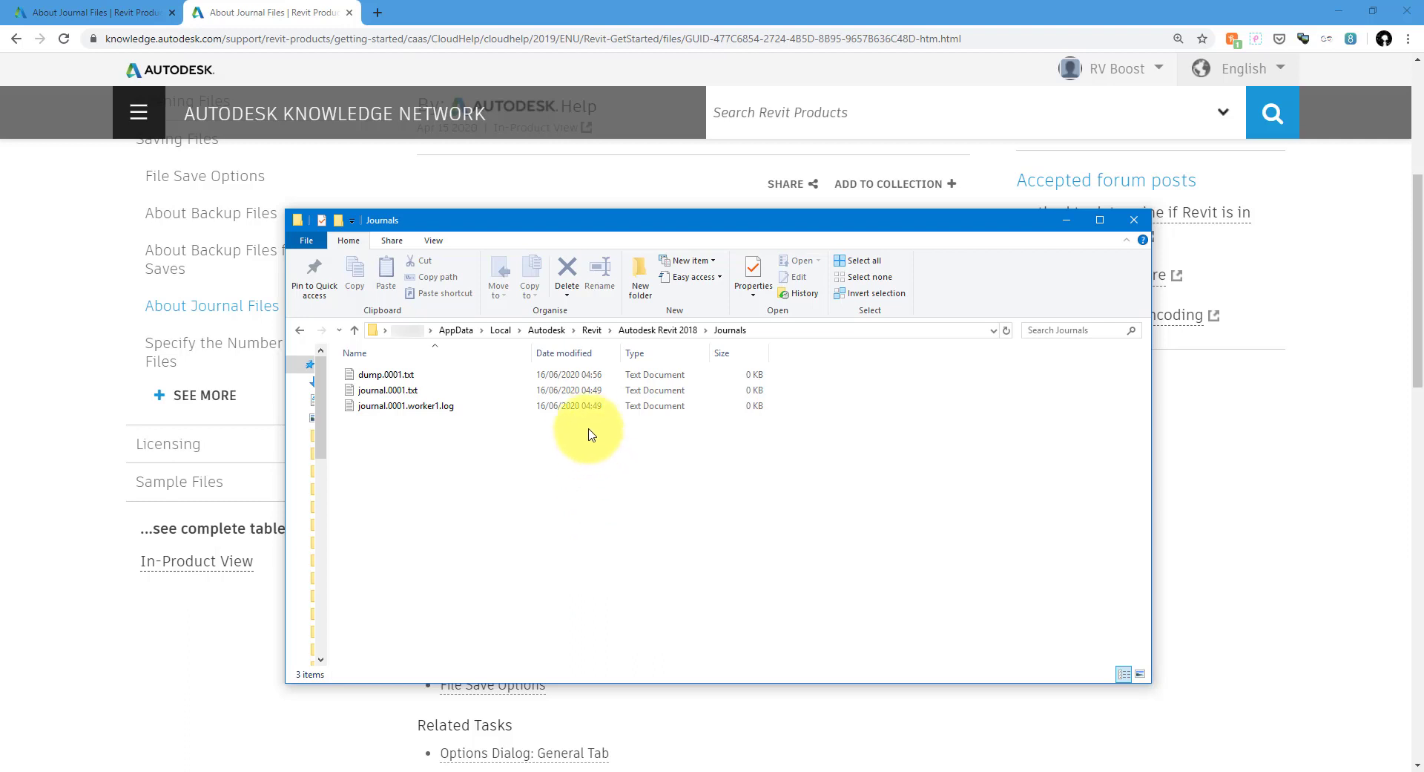
{"action": "left_click", "coordinate": [581, 352]}
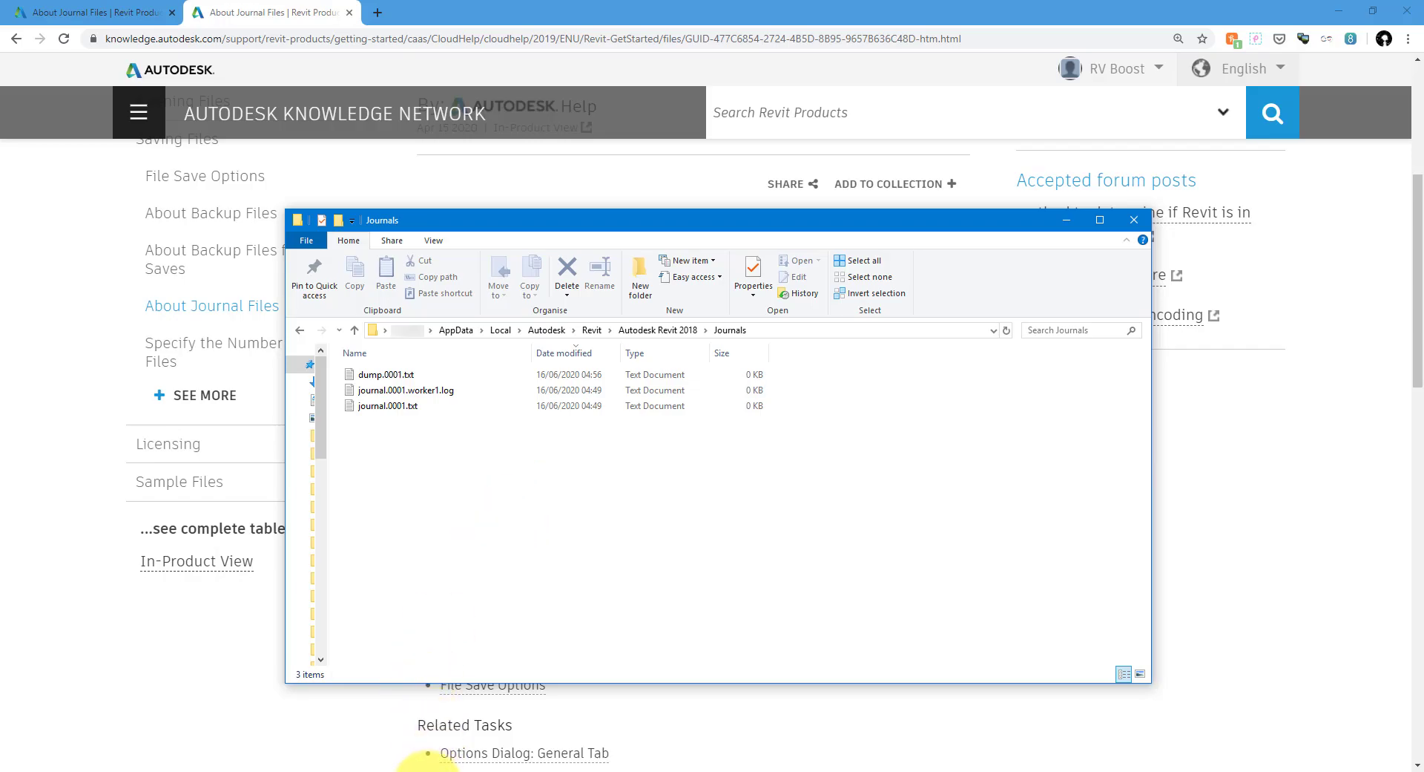
- Return the Journals folder in front of the failed Revit session and select journal.0001.txt
{"action": "left_click", "coordinate": [426, 766]}
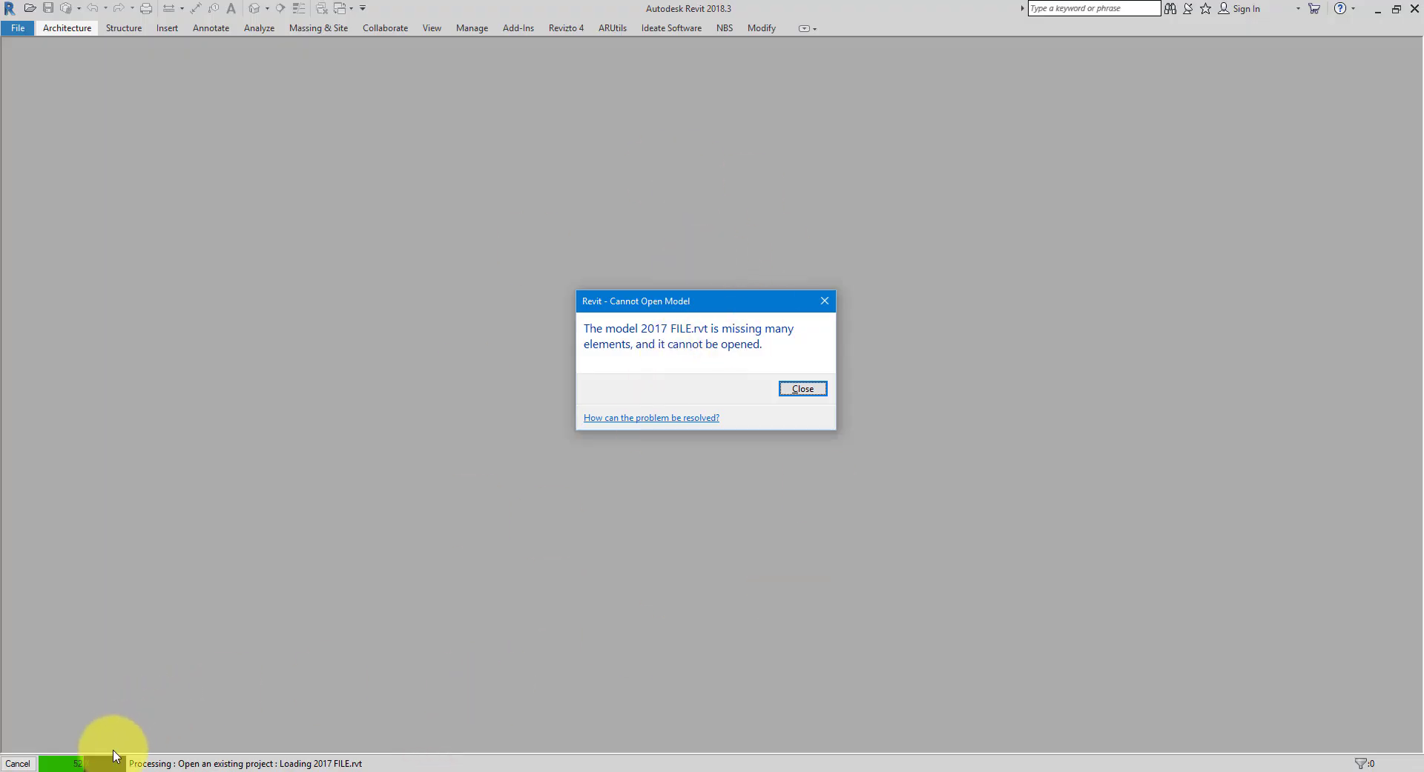
{"action": "mouse_move", "coordinate": [78, 764]}
{"action": "left_click", "coordinate": [213, 712]}
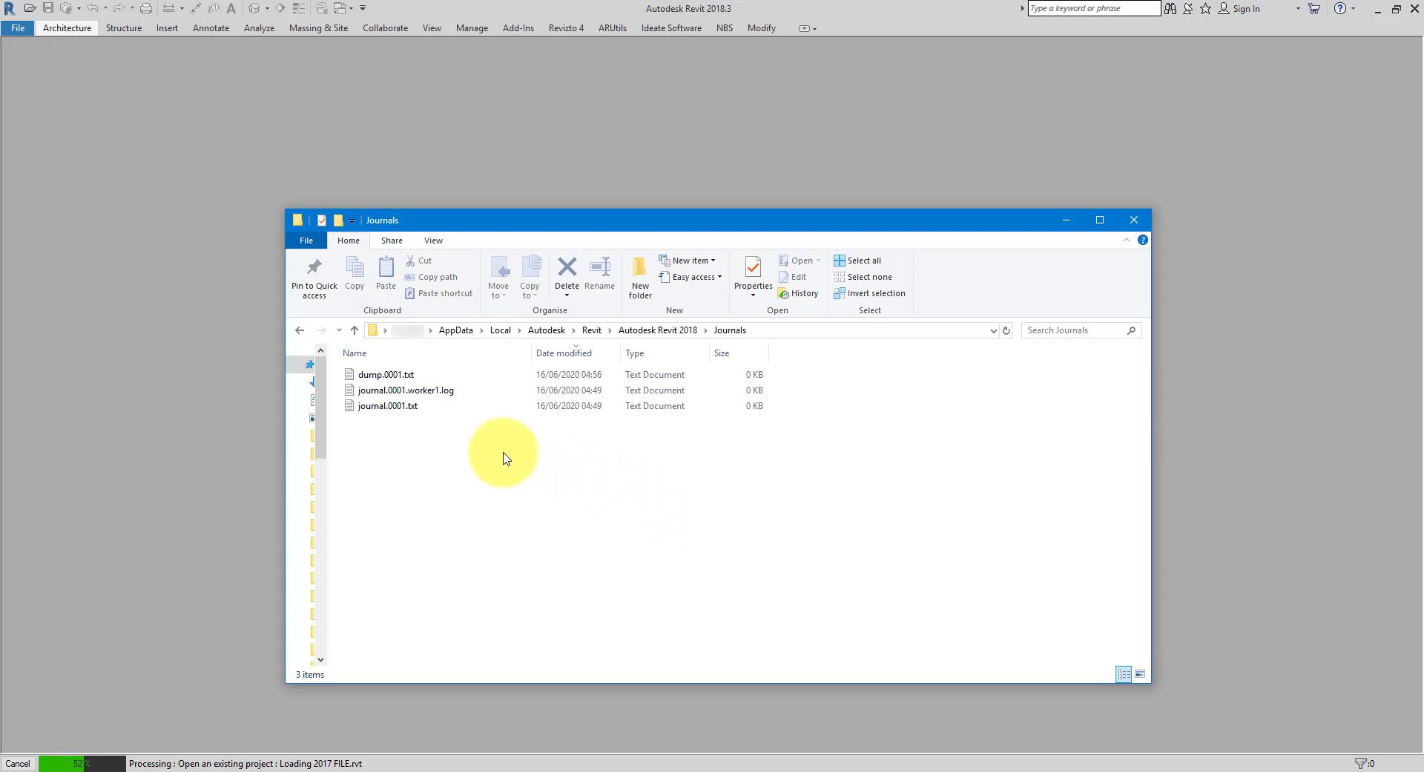
{"action": "left_click", "coordinate": [414, 408]}
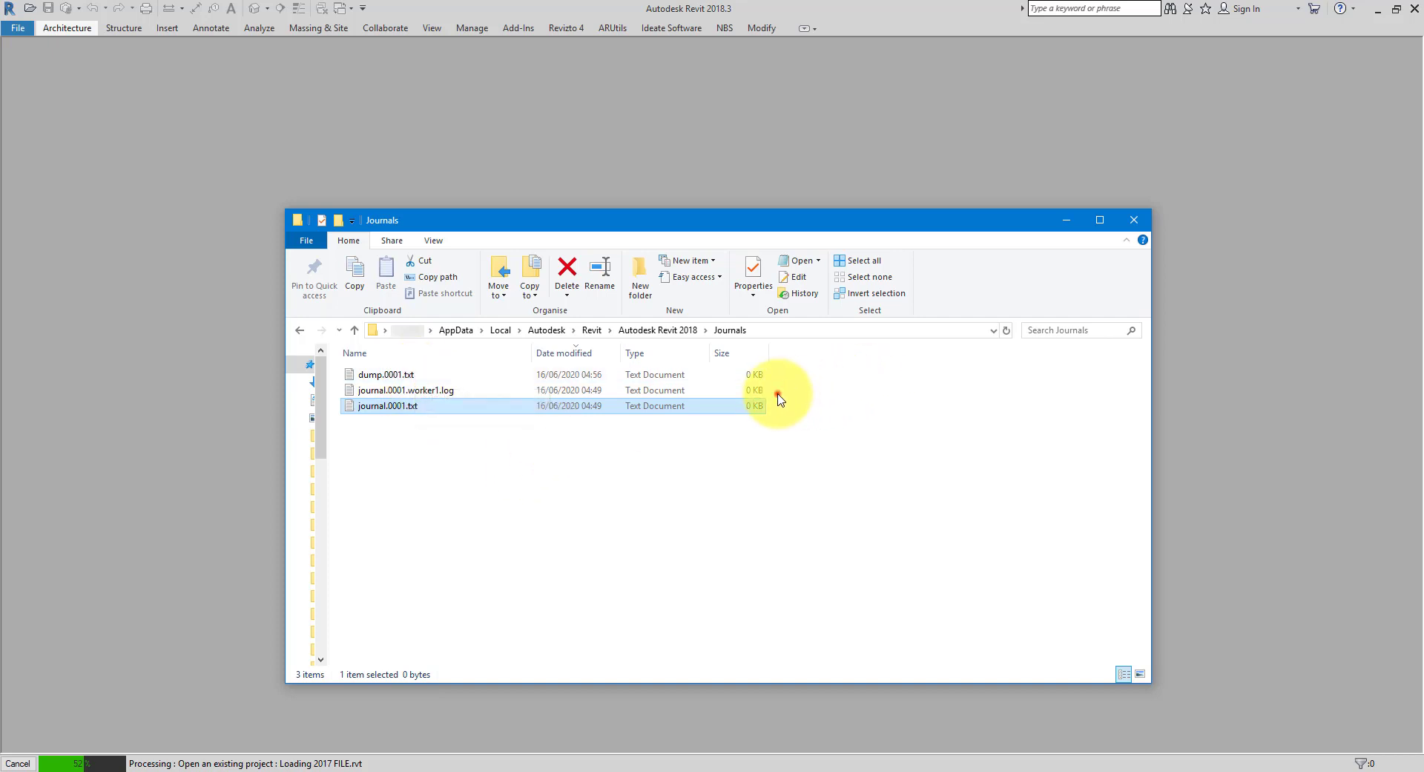
{"action": "left_click_drag", "start_coordinate": [777, 393], "coordinate": [718, 374]}
{"action": "left_click", "coordinate": [465, 406]}
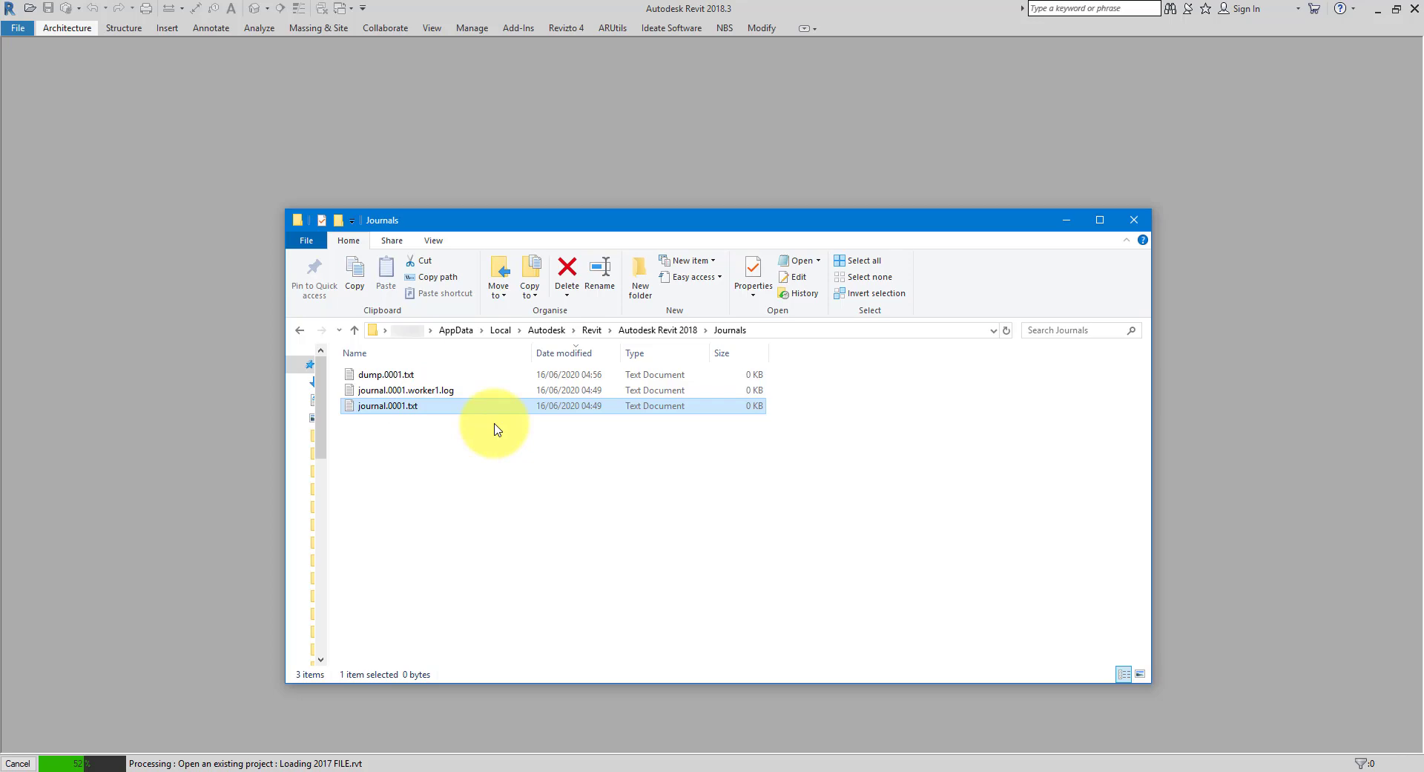
- Open journal.0001.txt in Notepad and review its missing-element entries, starting from 956530
{"action": "double_click", "coordinate": [452, 407]}
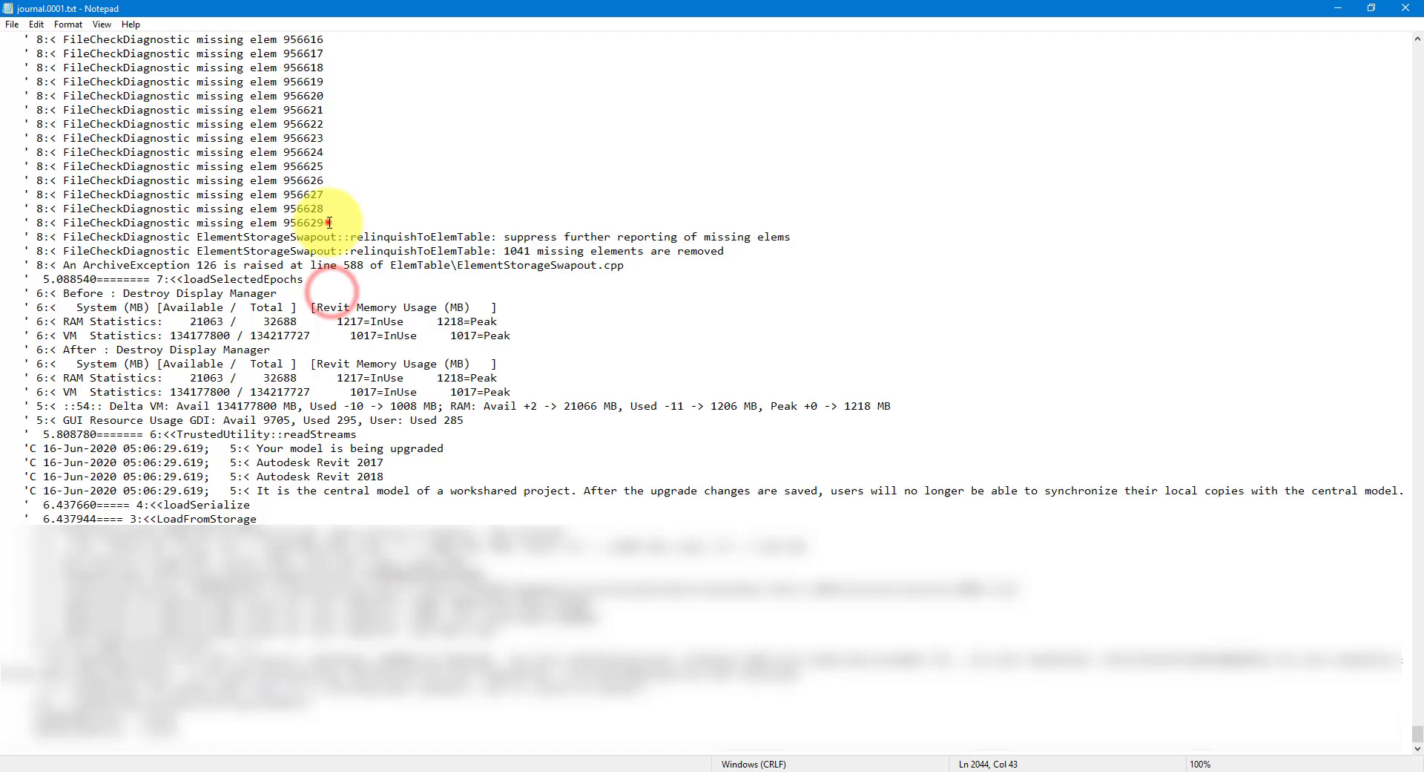
{"action": "left_click_drag", "start_coordinate": [330, 222], "coordinate": [64, 166]}
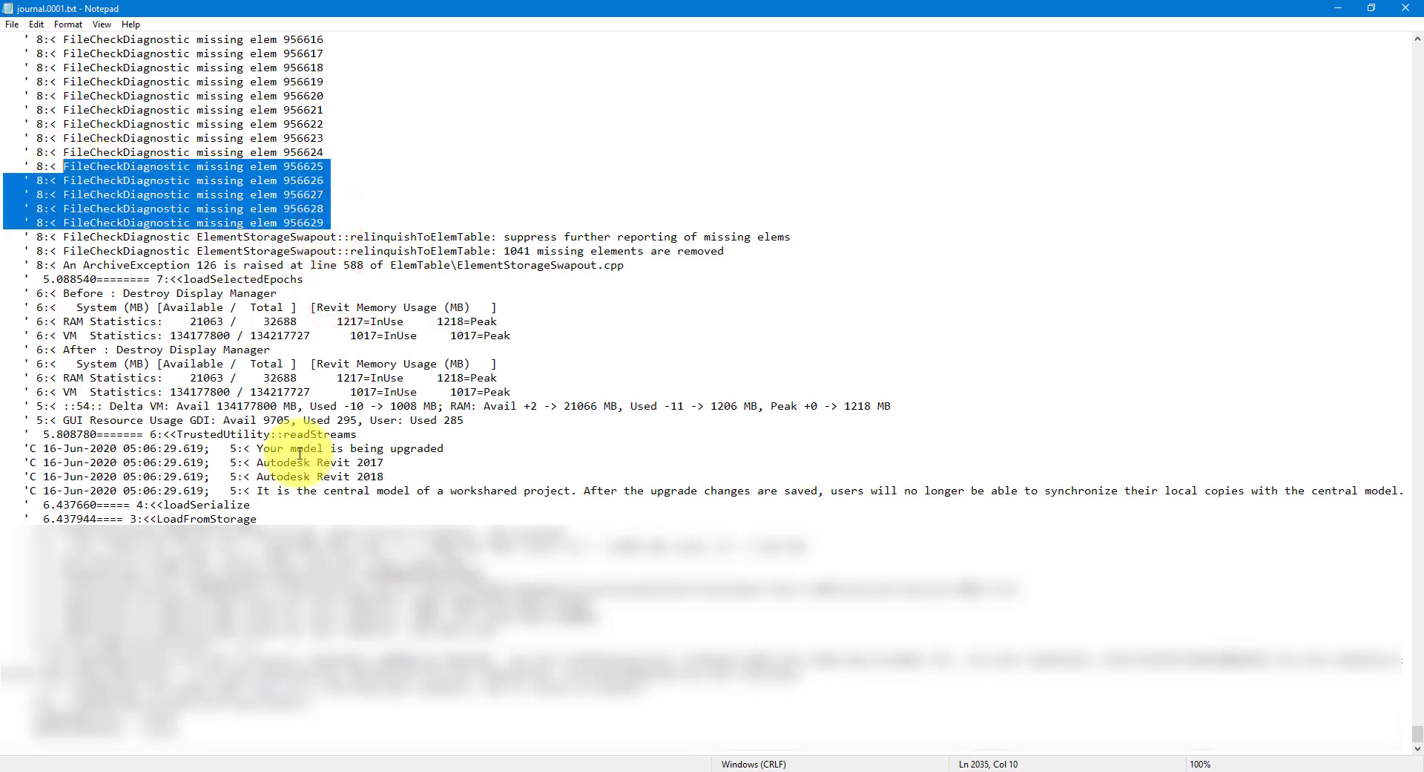
{"action": "scroll", "coordinate": [312, 475], "scroll_direction": "up", "scroll_amount": 12}
{"action": "scroll", "coordinate": [312, 475], "scroll_direction": "up", "scroll_amount": 20}
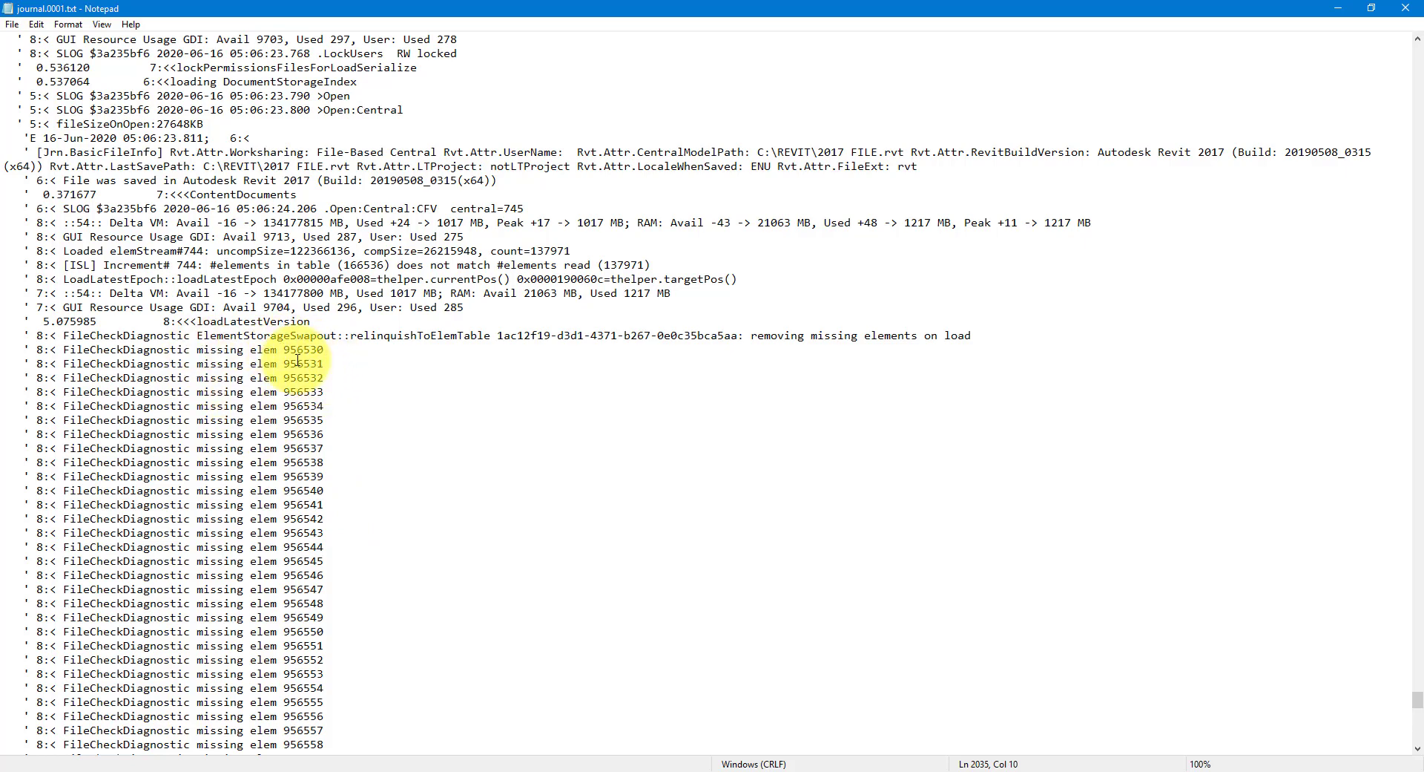
{"action": "left_click_drag", "start_coordinate": [283, 349], "coordinate": [328, 349]}
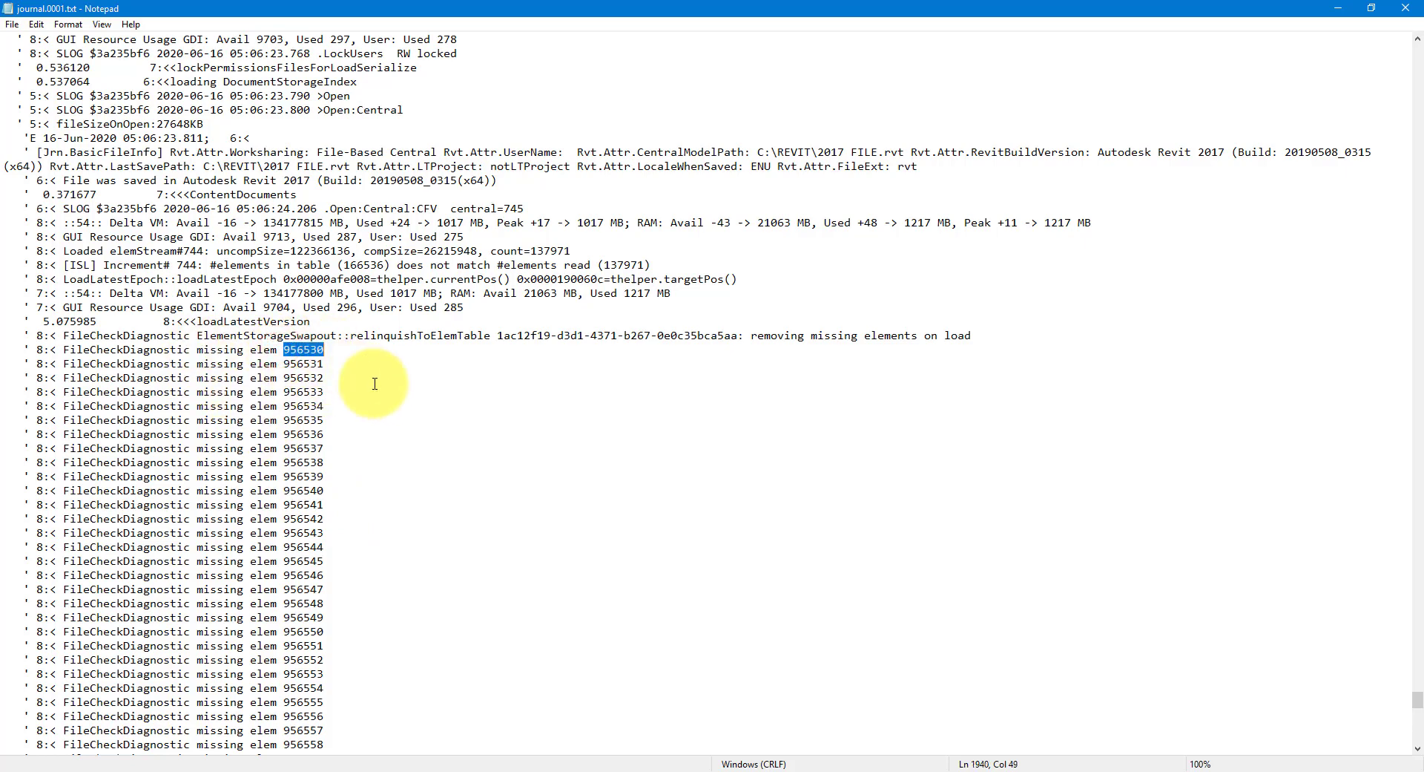
{"action": "scroll", "coordinate": [374, 384], "scroll_direction": "down", "scroll_amount": 20}
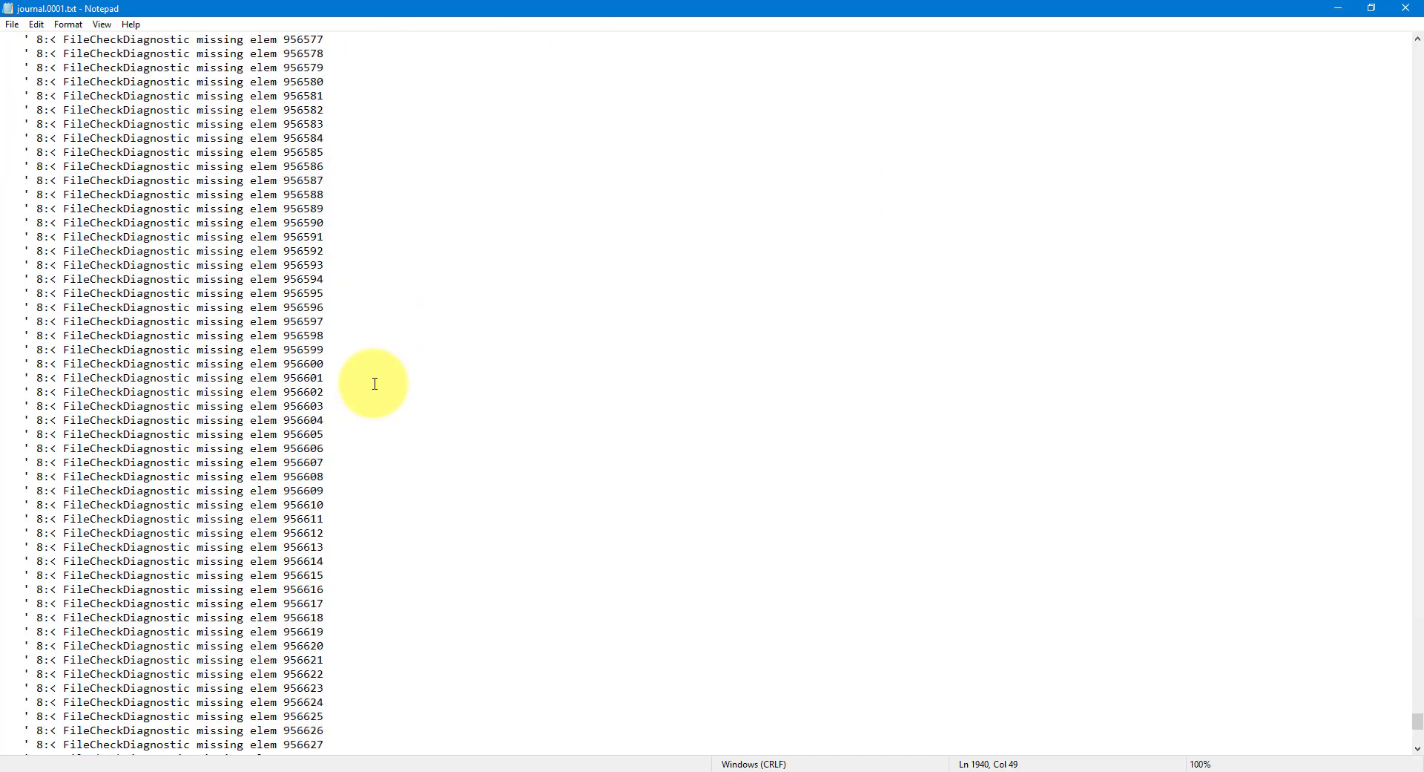
{"action": "scroll", "coordinate": [375, 384], "scroll_direction": "down", "scroll_amount": 10}
{"action": "scroll", "coordinate": [375, 383], "scroll_direction": "down", "scroll_amount": 3}
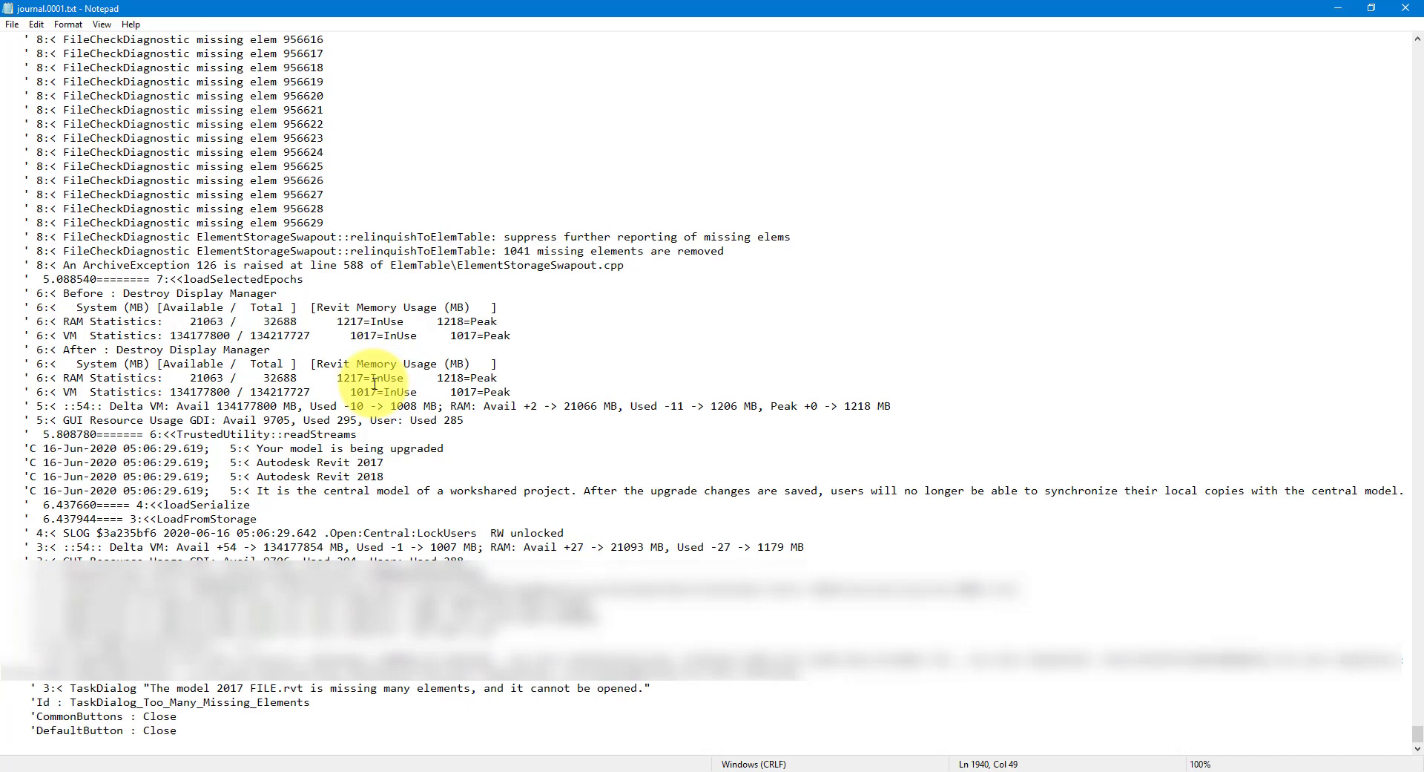
- Highlight the cannot-be-opened error and the last missing-element lines, then select ID 956603
{"action": "left_click_drag", "start_coordinate": [150, 688], "coordinate": [647, 689]}
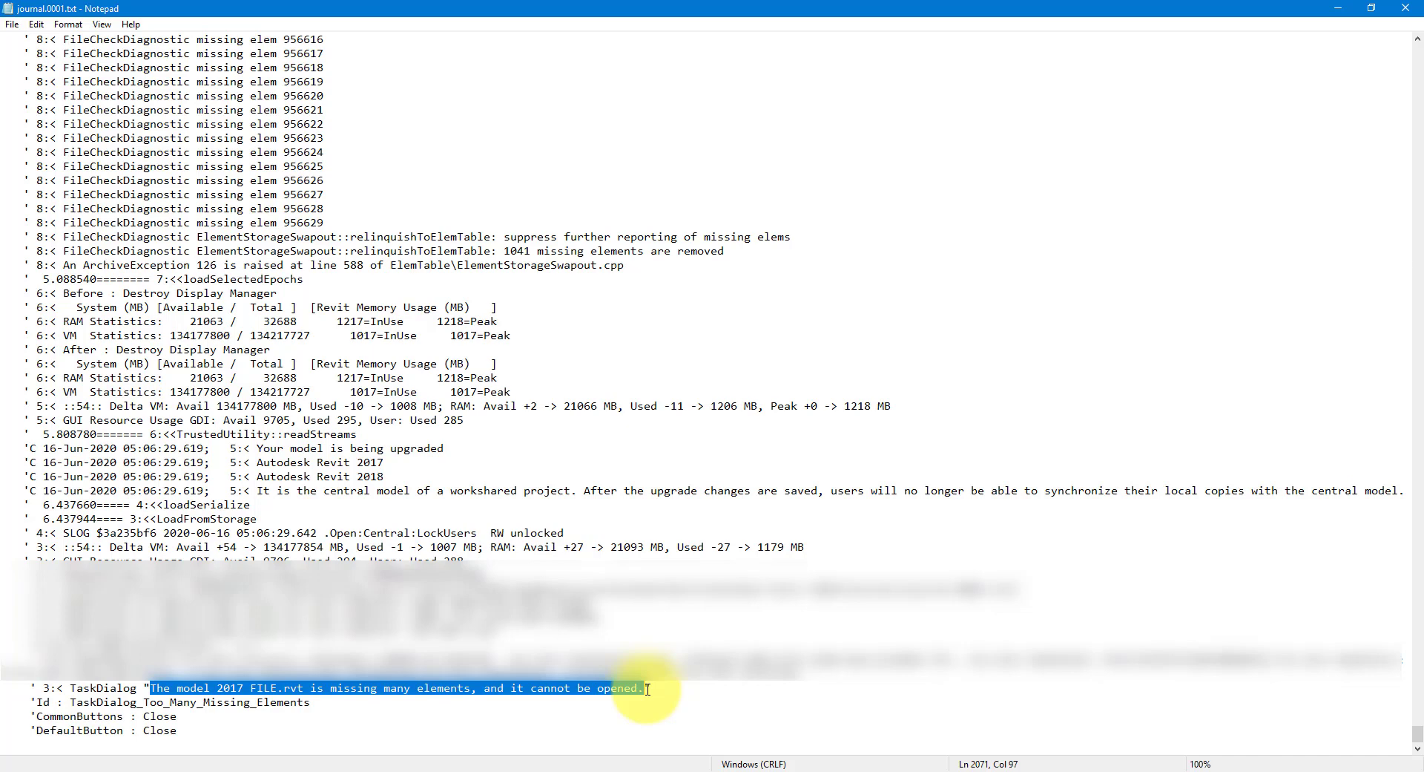
{"action": "left_click_drag", "start_coordinate": [332, 221], "coordinate": [204, 124]}
{"action": "scroll", "coordinate": [359, 279], "scroll_direction": "up", "scroll_amount": 11}
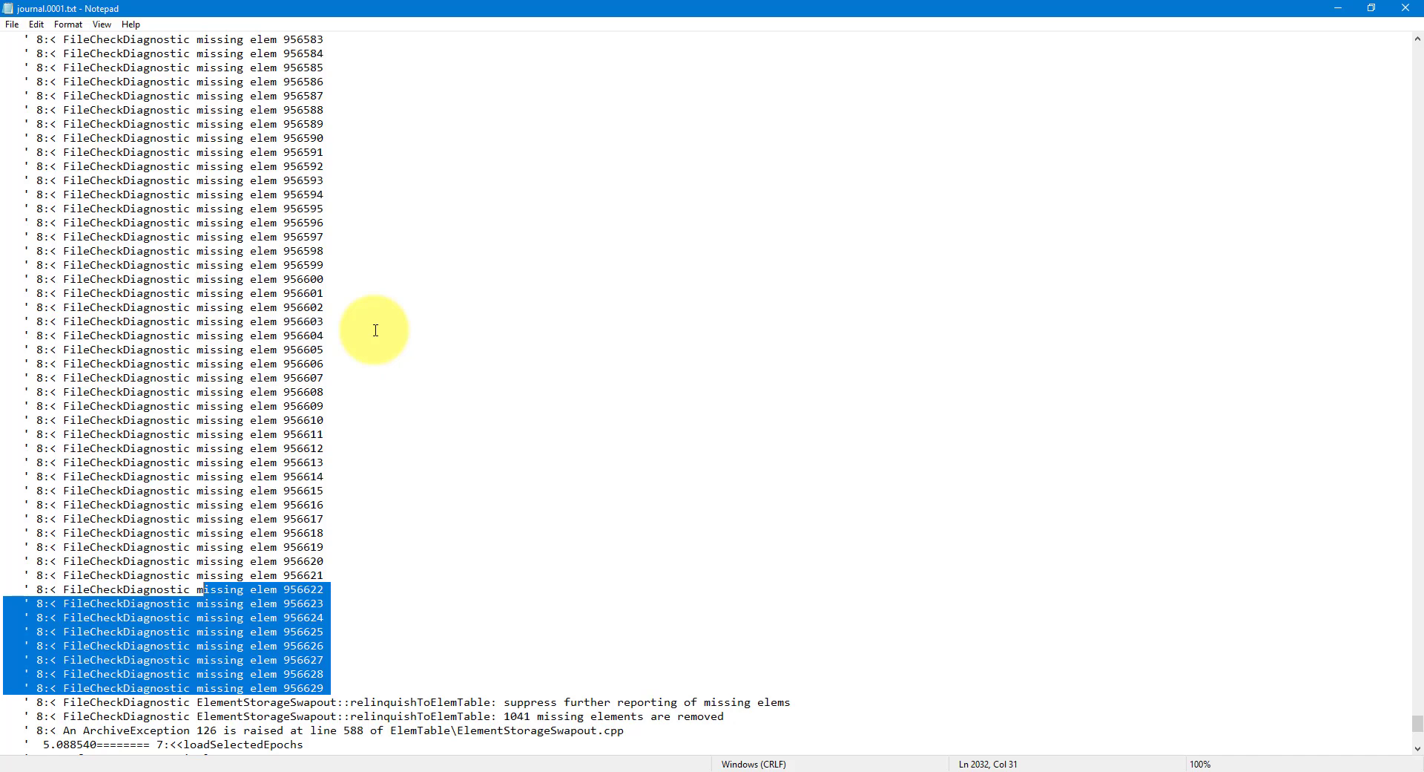
{"action": "double_click", "coordinate": [291, 321]}
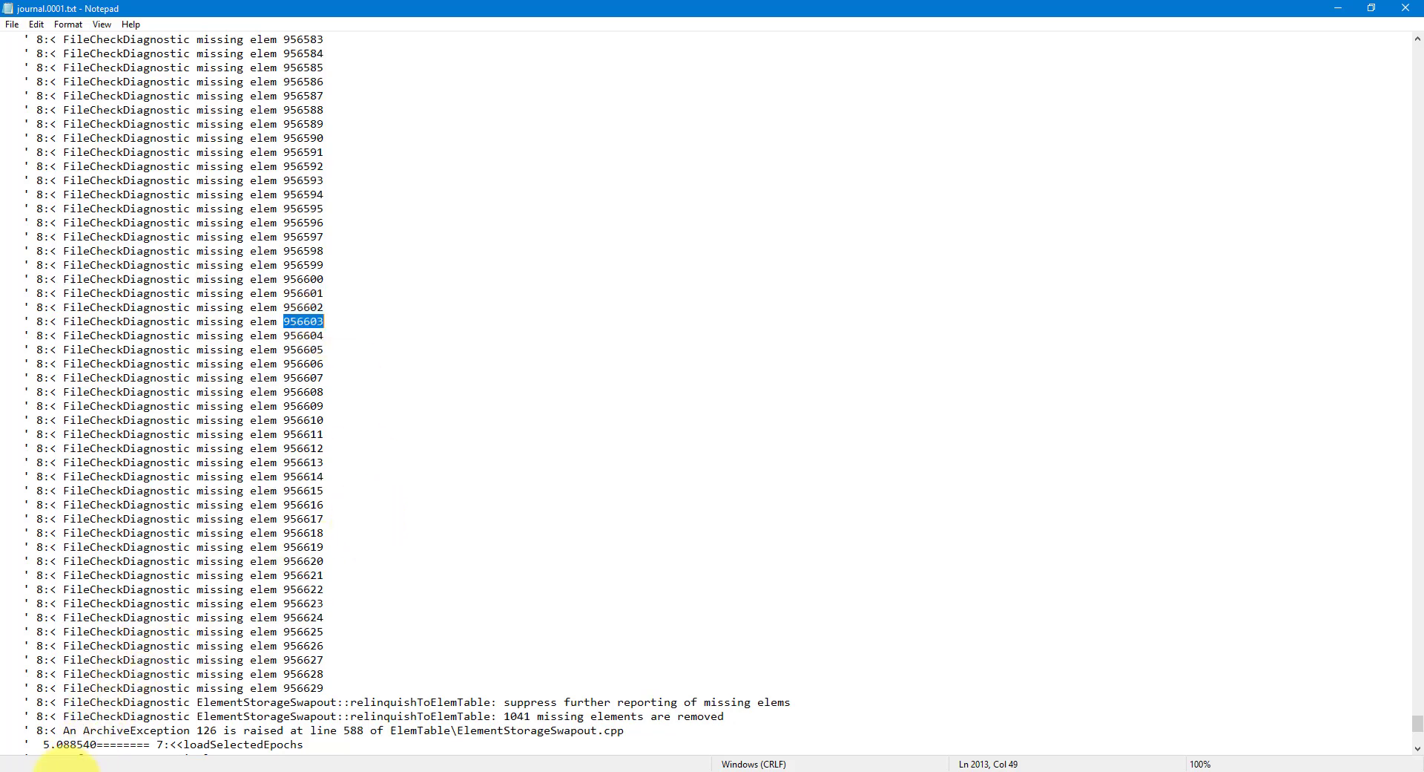
- Review the v23-Coordinates setup.0006–0008.rvt backups in the REVIT folder, then return to Revit 2017
{"action": "left_click", "coordinate": [366, 723]}
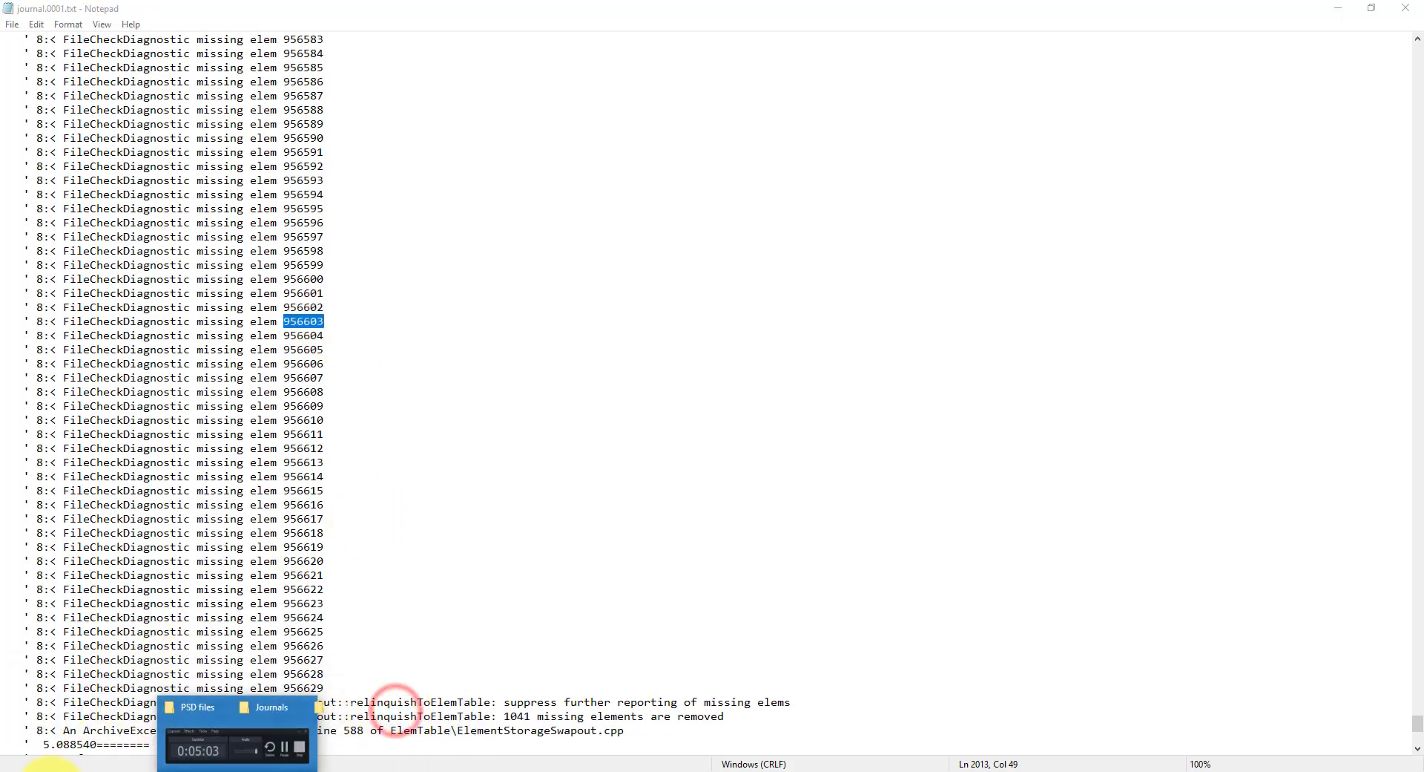
{"action": "left_click", "coordinate": [366, 734]}
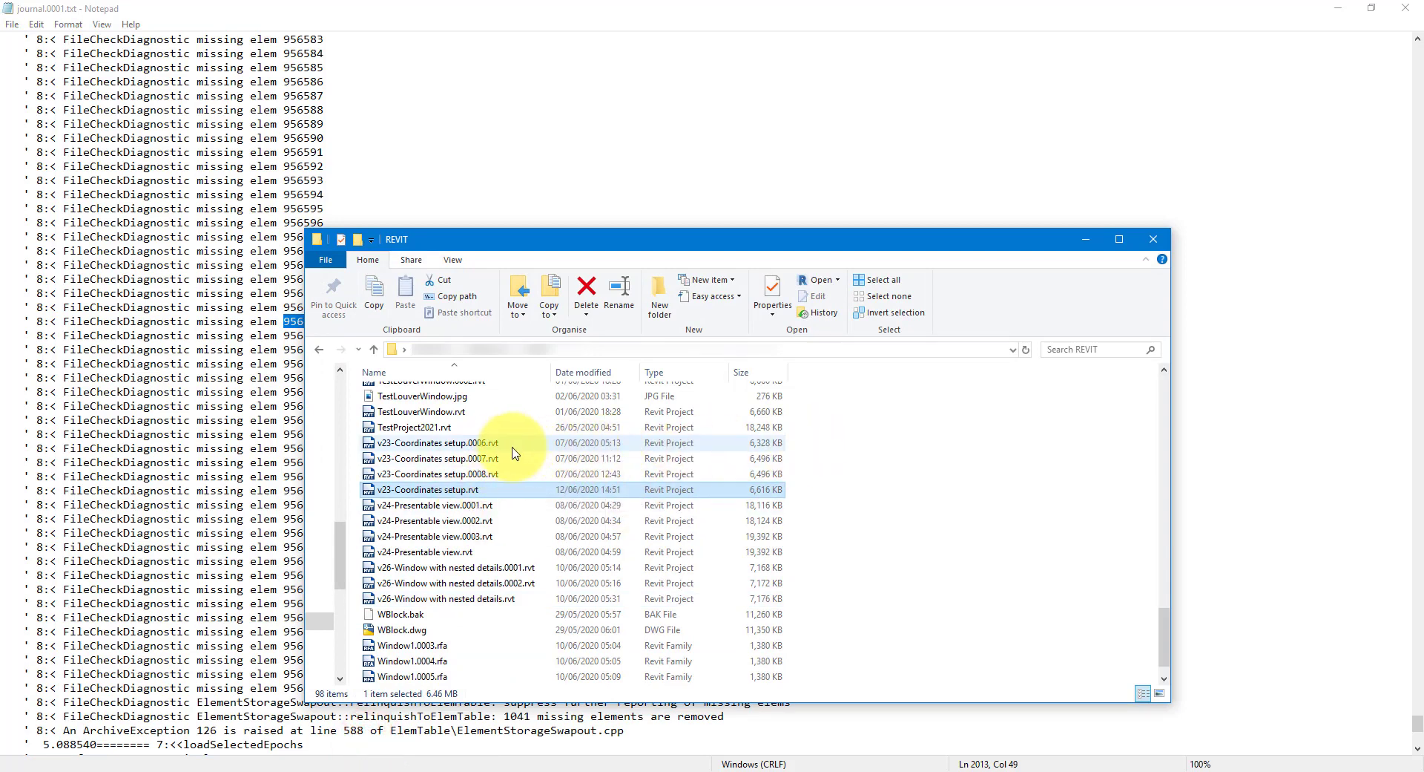
{"action": "left_click", "coordinate": [482, 442]}
{"action": "left_click", "coordinate": [503, 458]}
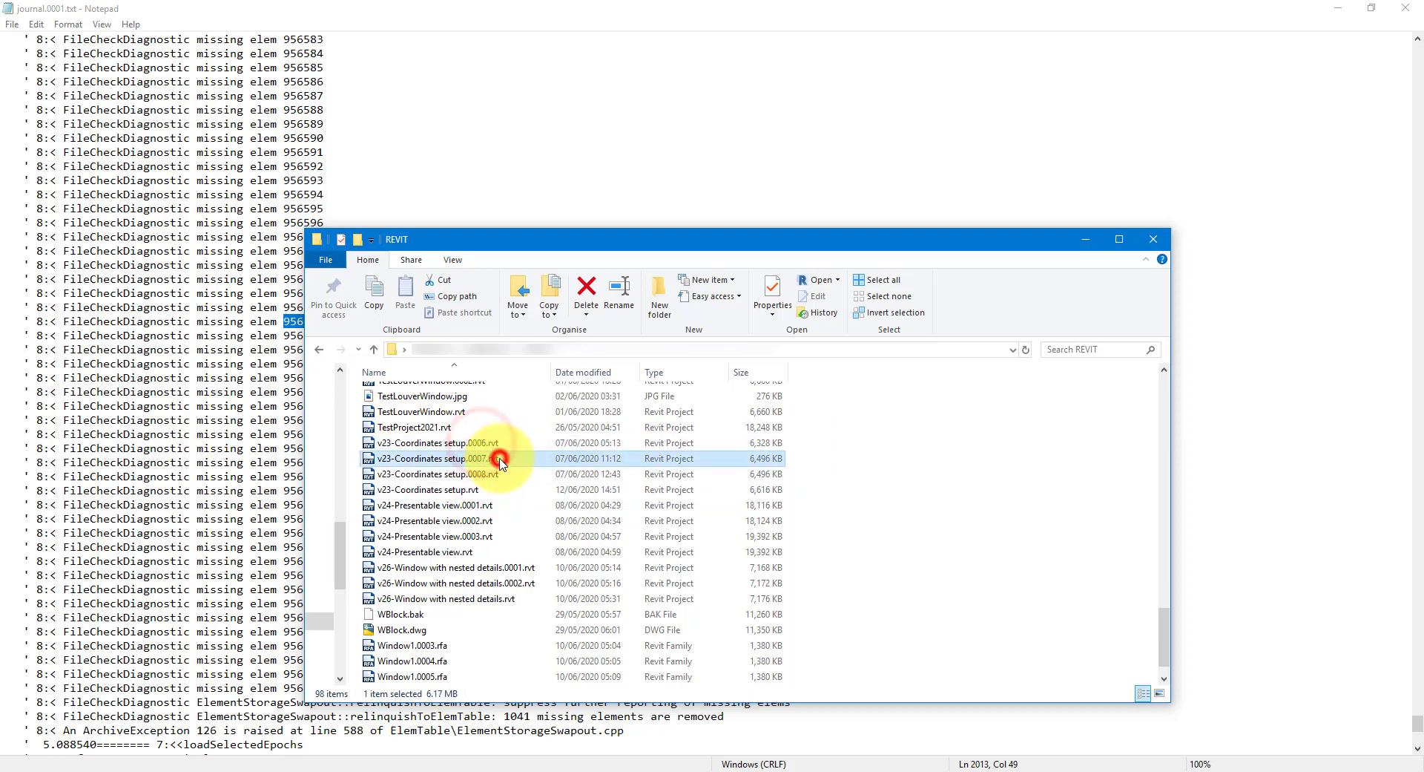
{"action": "left_click", "coordinate": [499, 473]}
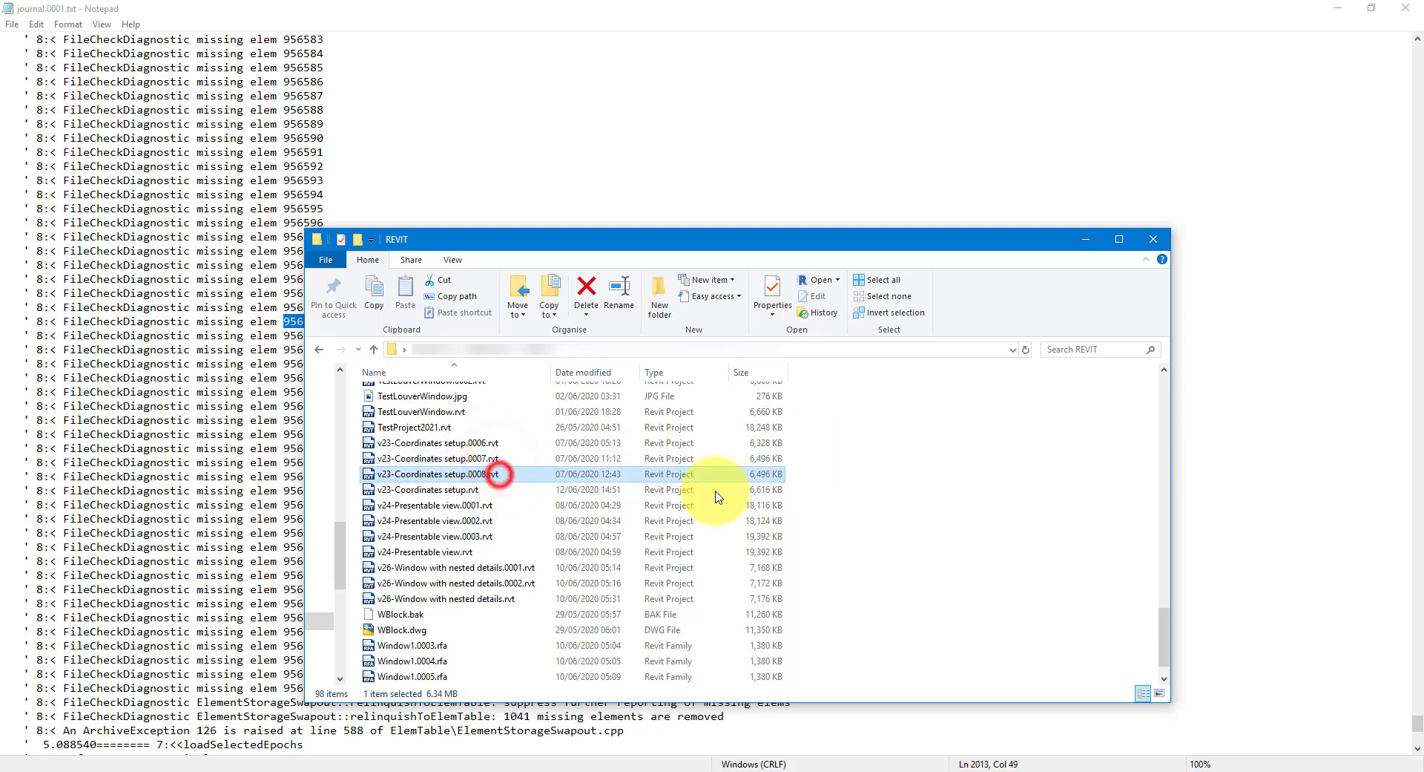
{"action": "left_click", "coordinate": [508, 447]}
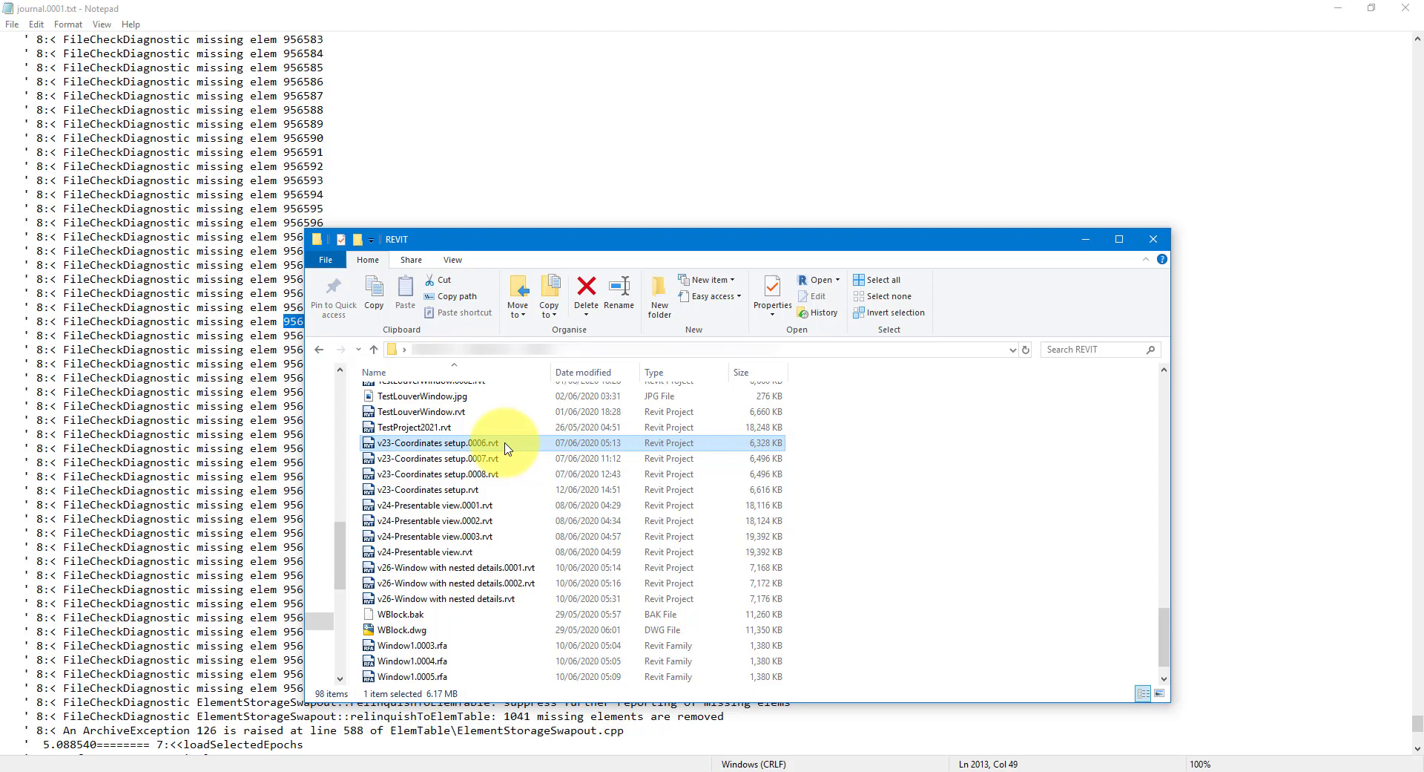
{"action": "left_click", "coordinate": [382, 767]}
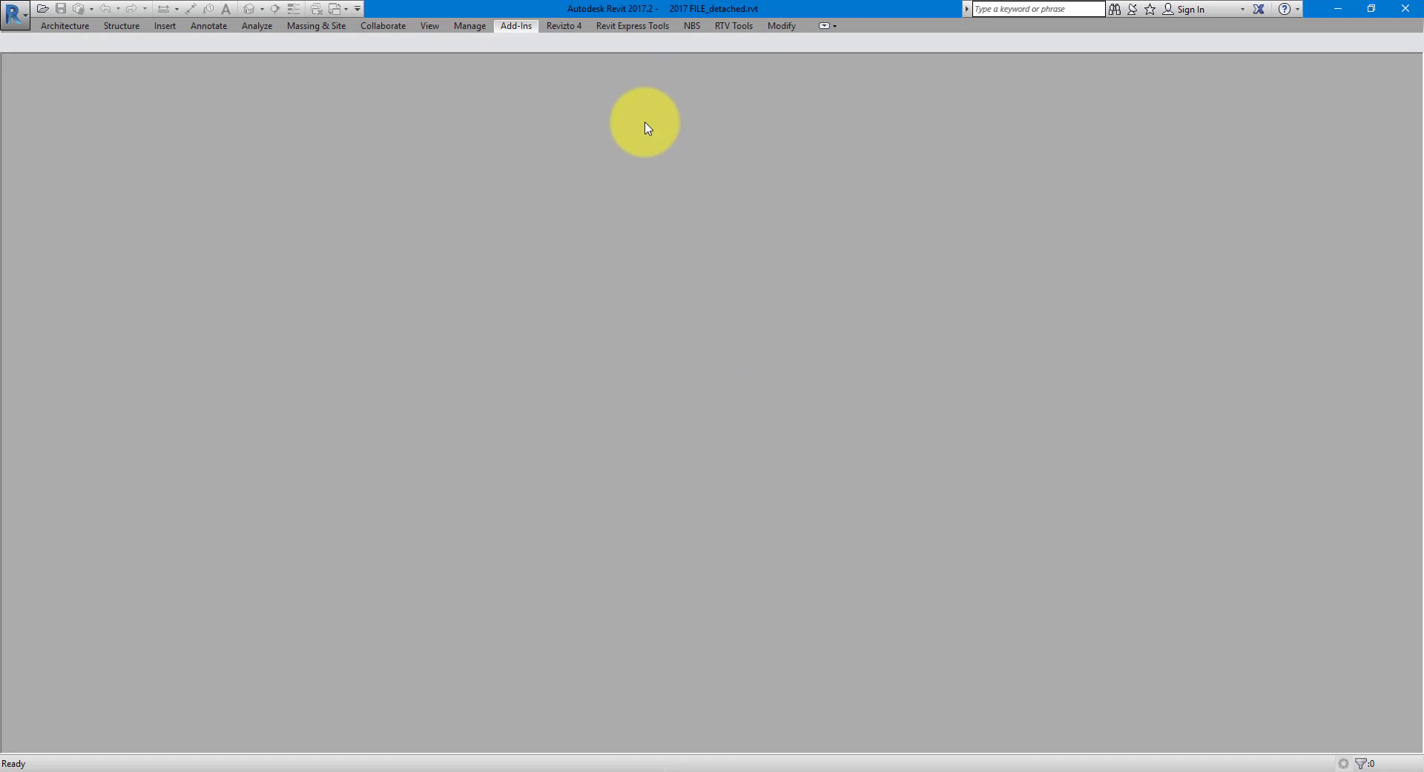
- Start Collaborate > Restore Backup in Revit 2017, then switch to the Revit 2018.3 error
{"action": "left_click", "coordinate": [387, 30]}
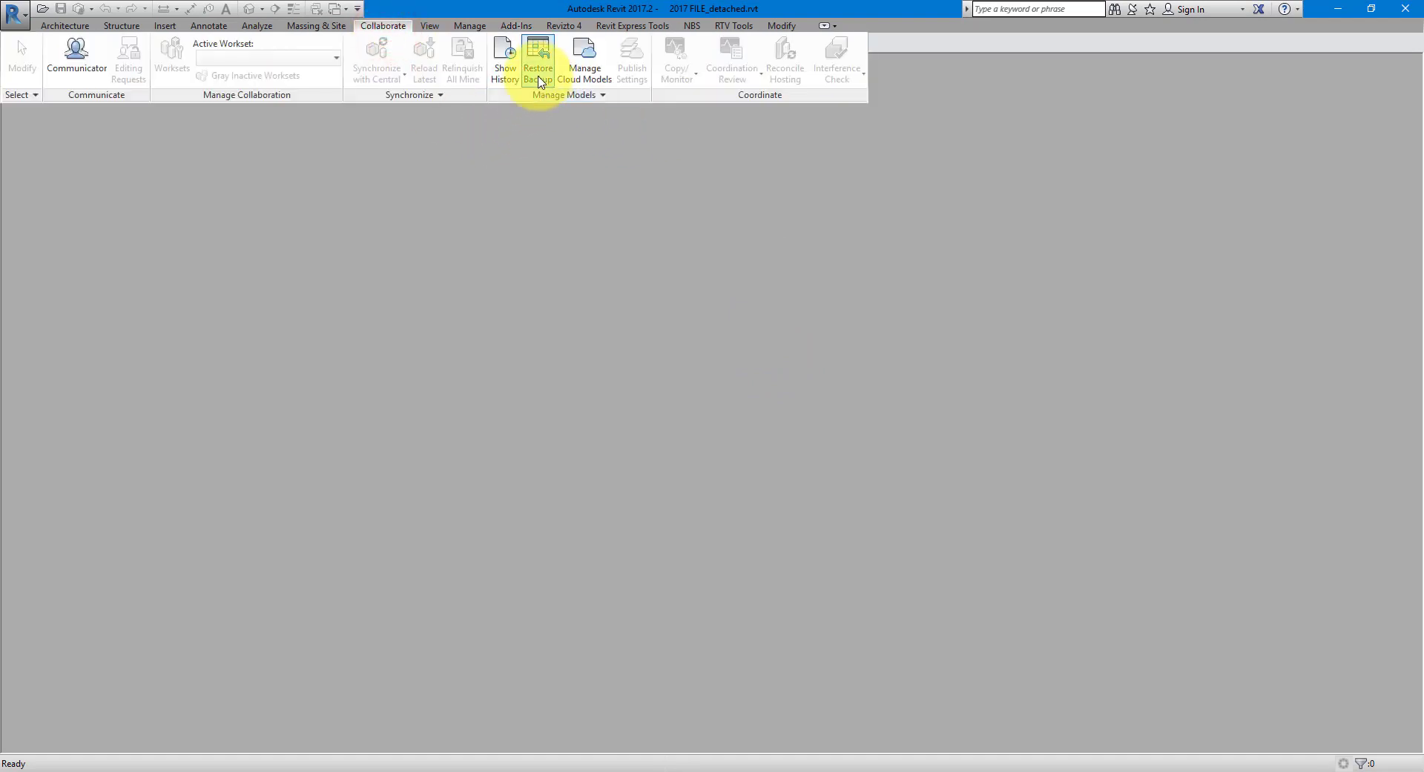
{"action": "left_click", "coordinate": [541, 82]}
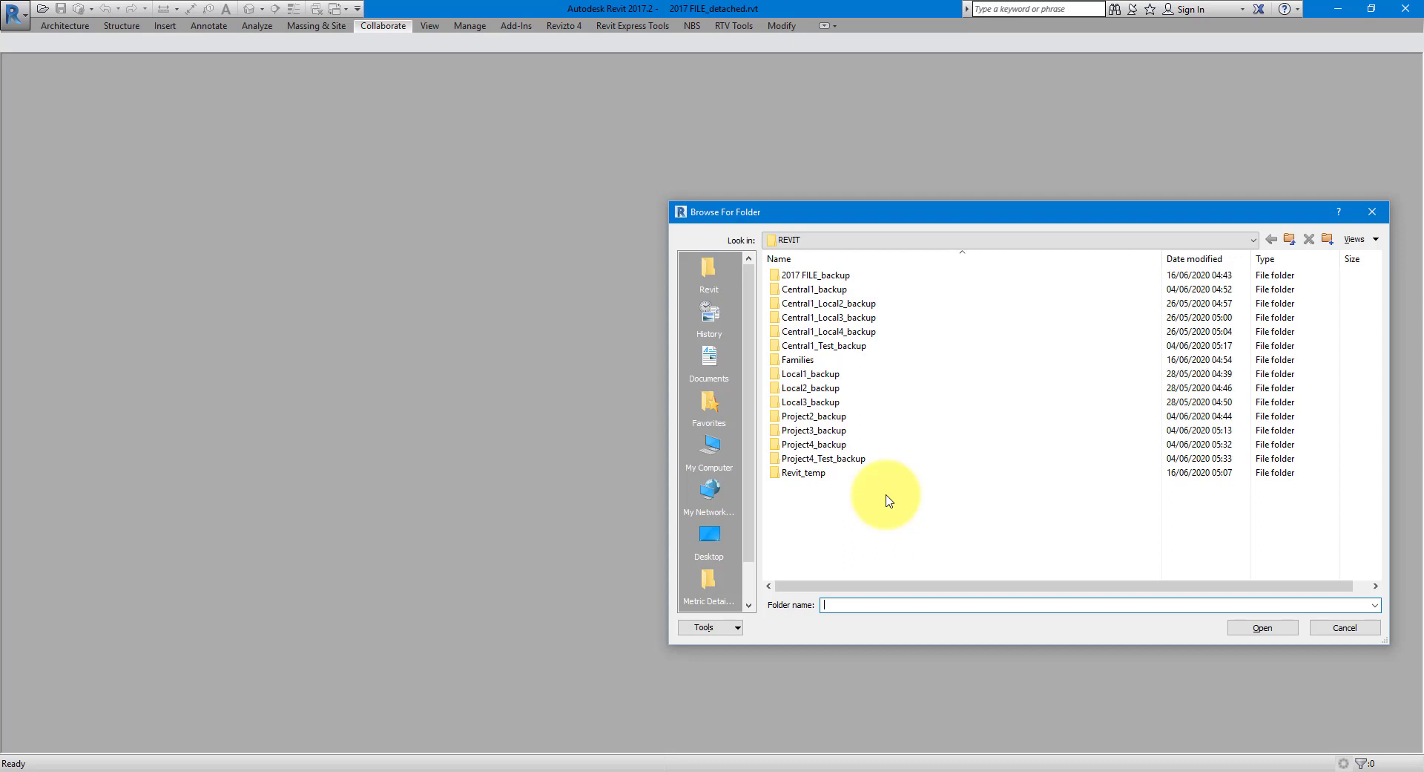
{"action": "mouse_move", "coordinate": [381, 764]}
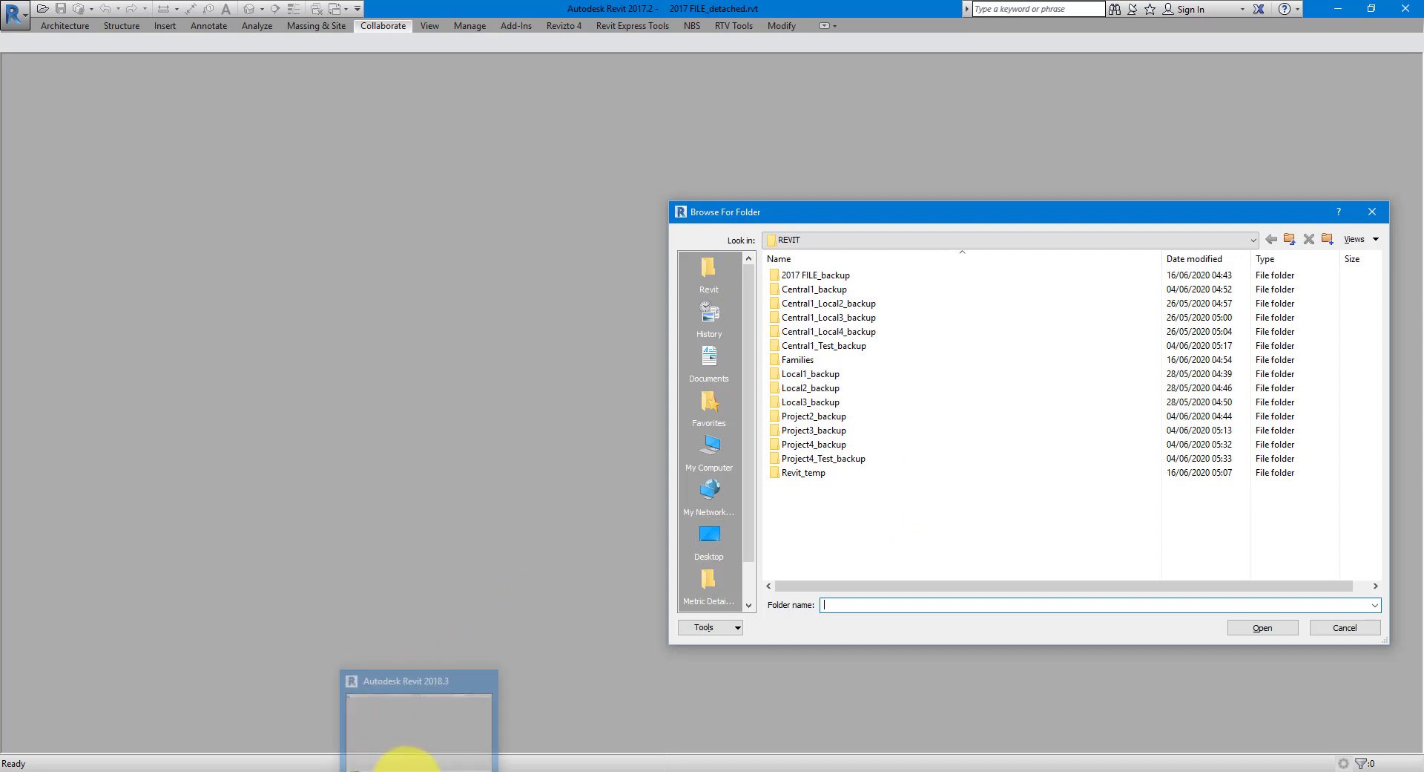
{"action": "left_click", "coordinate": [434, 726]}
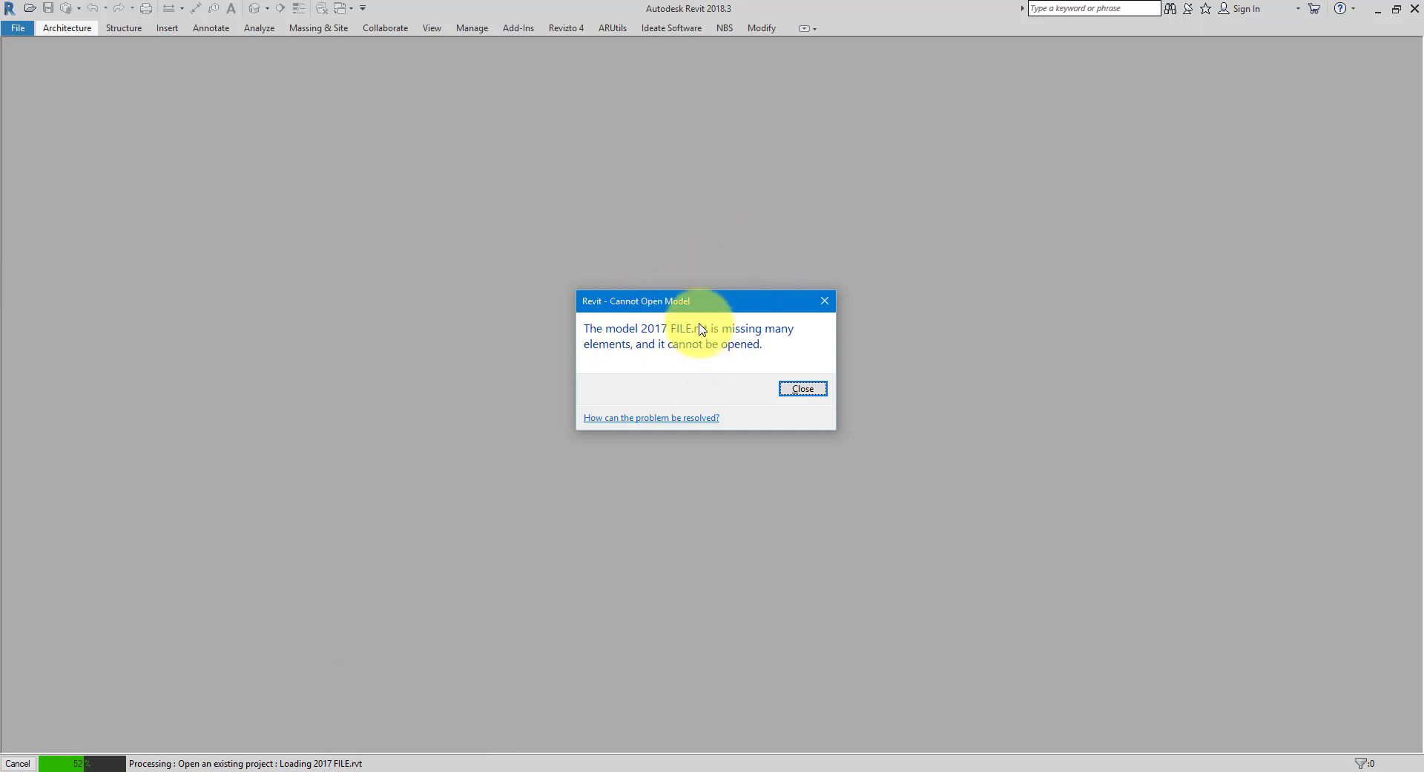
- Switch back to the Revit 2017.2 session showing 2017 FILE_detached.rvt
{"action": "left_click", "coordinate": [377, 767]}
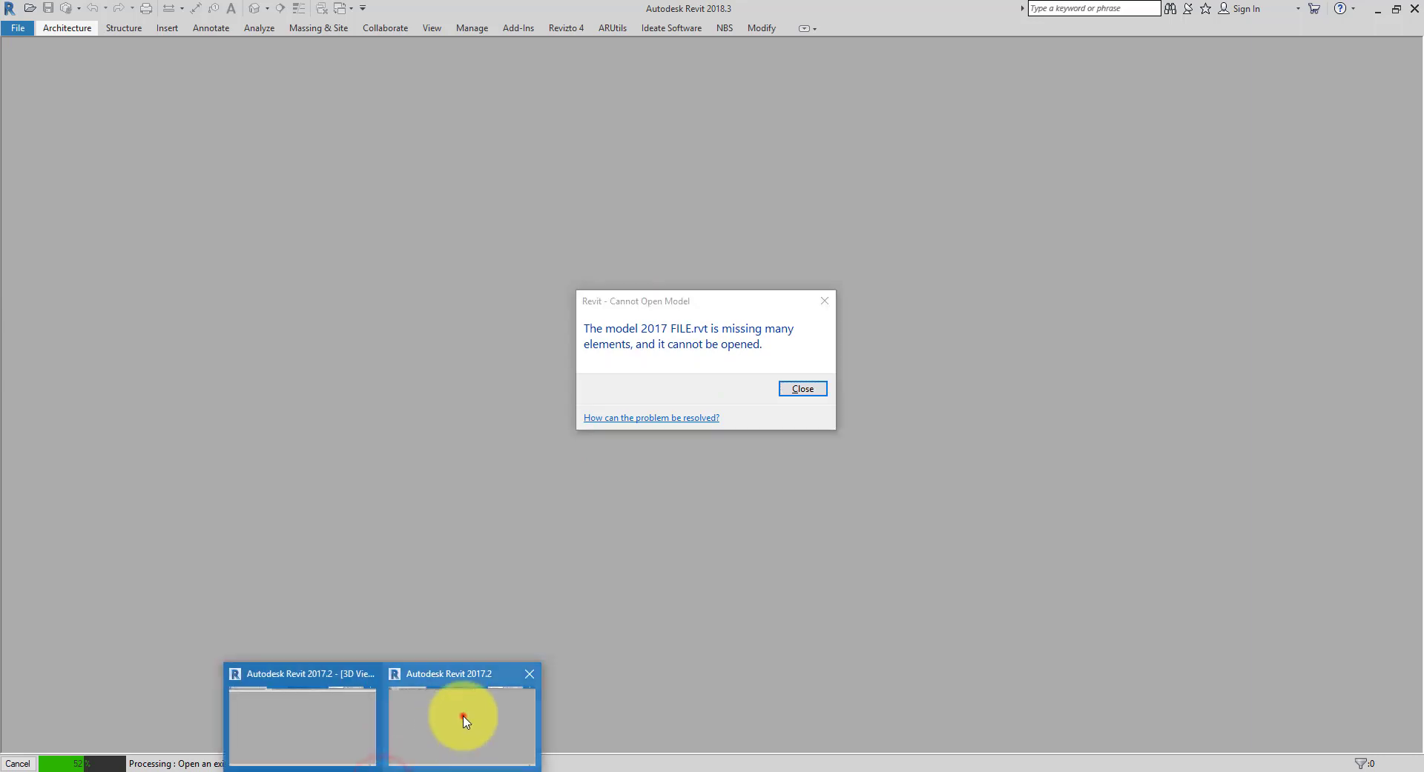
{"action": "left_click", "coordinate": [466, 720]}
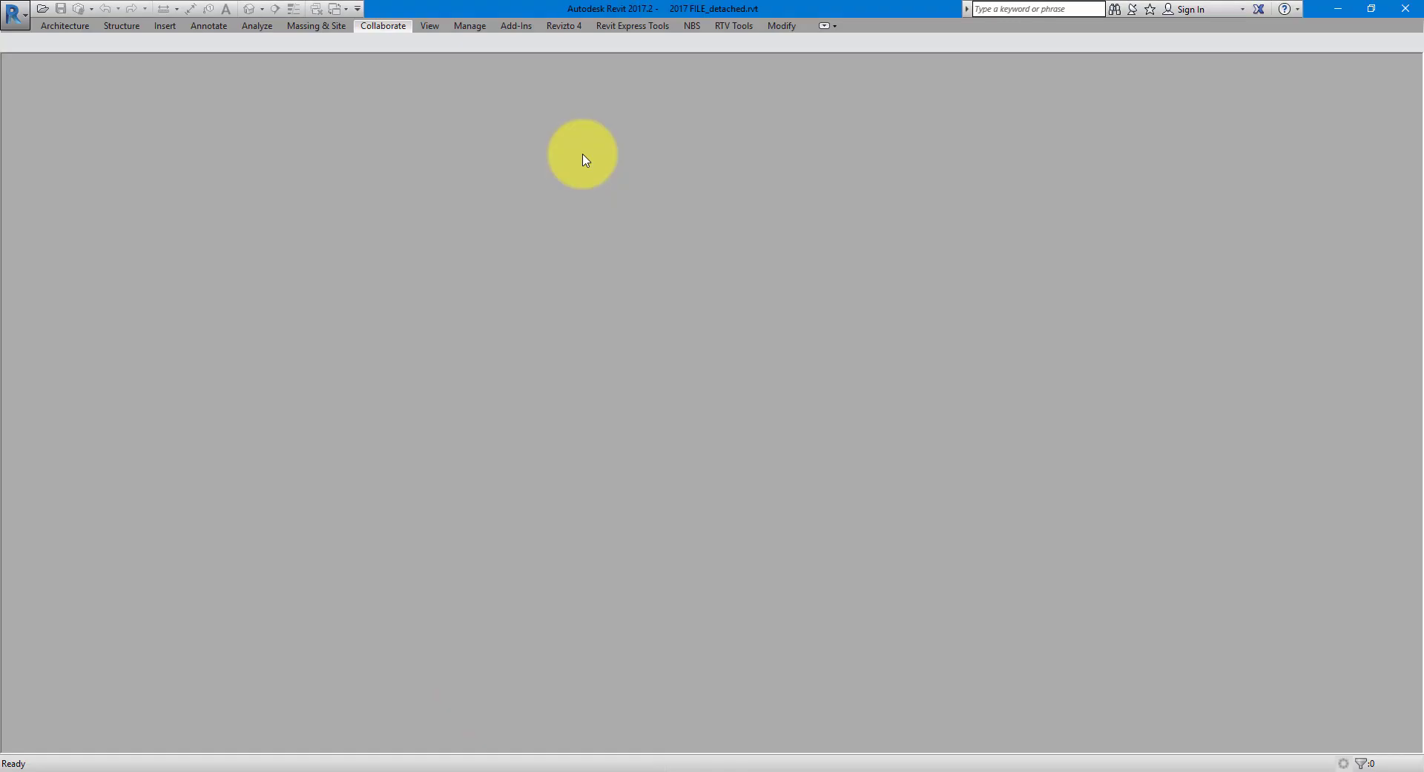
- Launch Restore Backup from Collaborate and open the 2017 FILE_backup folder
{"action": "left_click", "coordinate": [383, 27]}
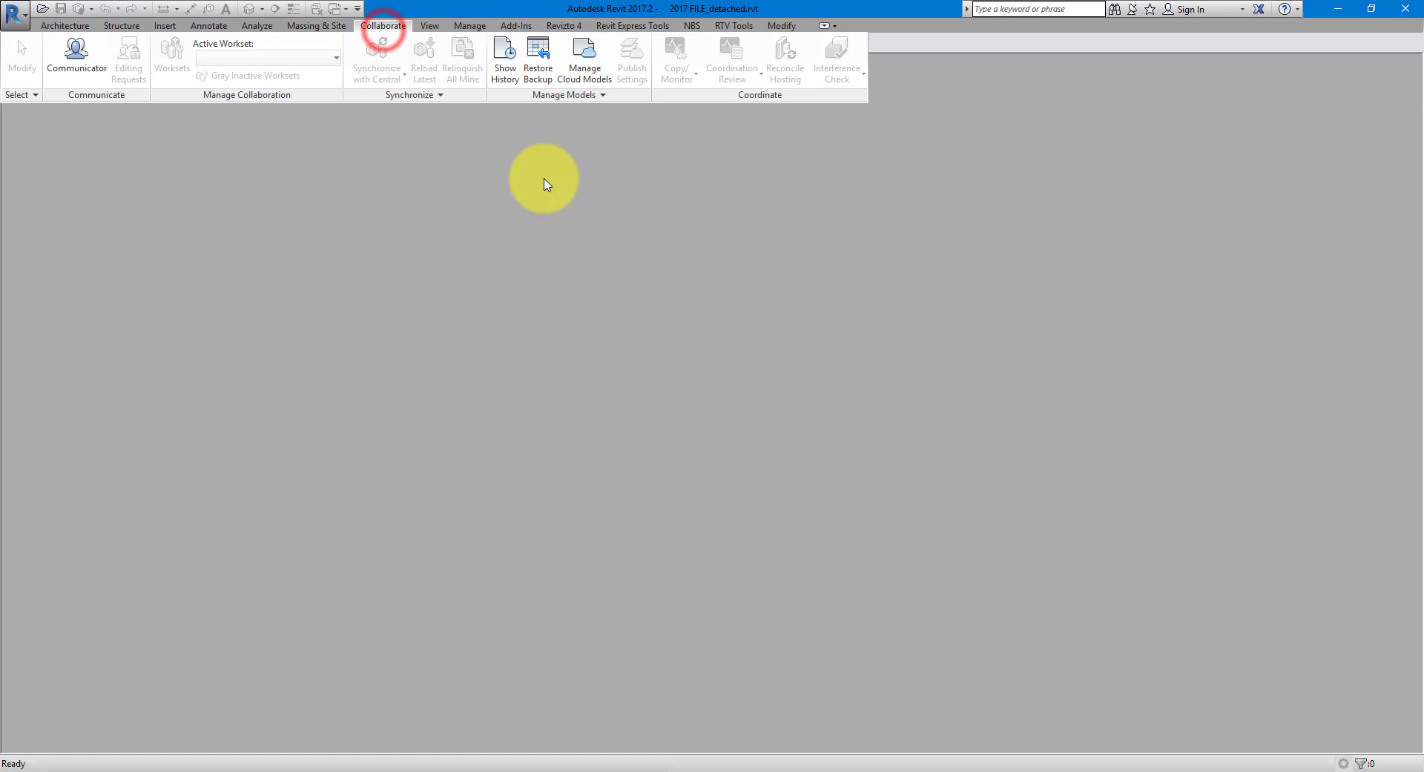
{"action": "left_click", "coordinate": [538, 85]}
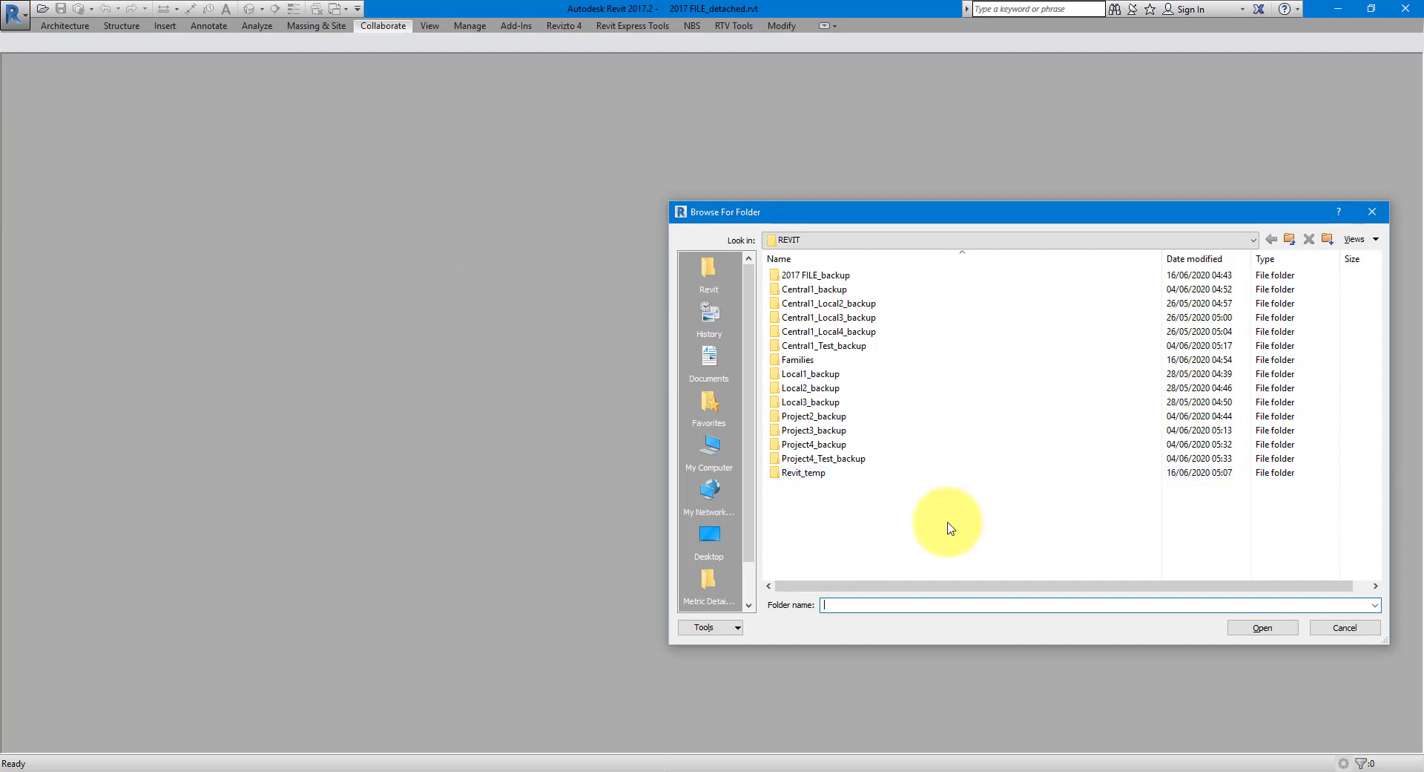
{"action": "left_click", "coordinate": [844, 276]}
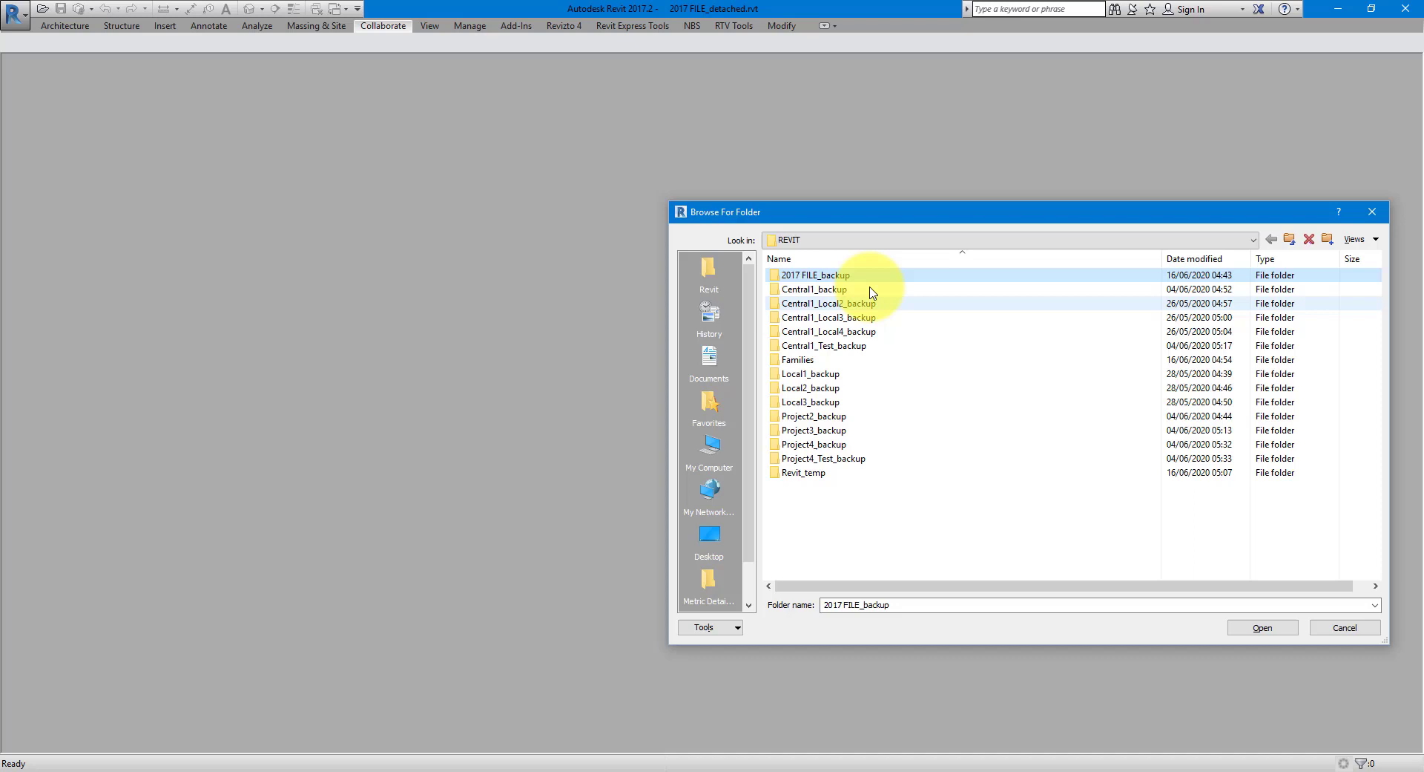
{"action": "double_click", "coordinate": [838, 275]}
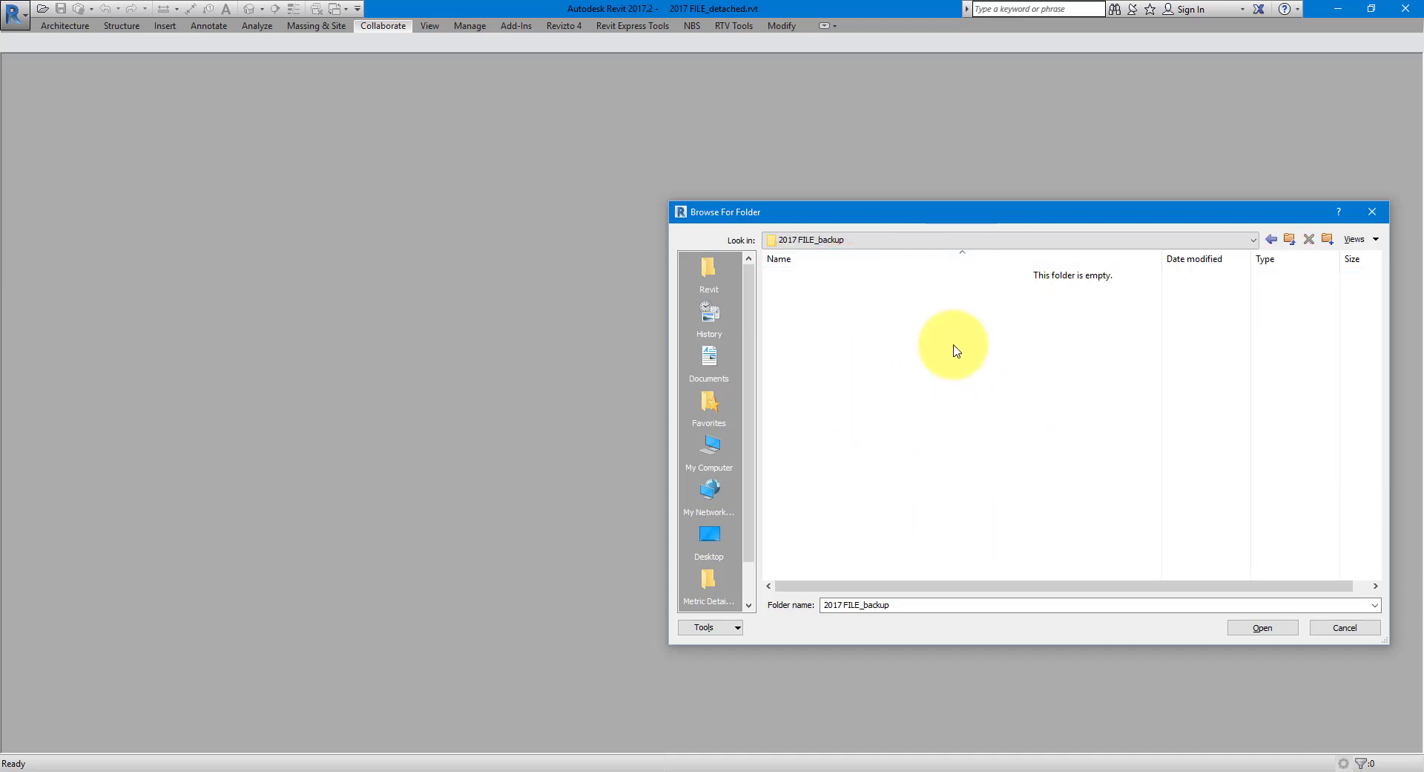
- Extract the Current backup version as its own project via Save As in the REVIT folder
{"action": "left_click", "coordinate": [1278, 627]}
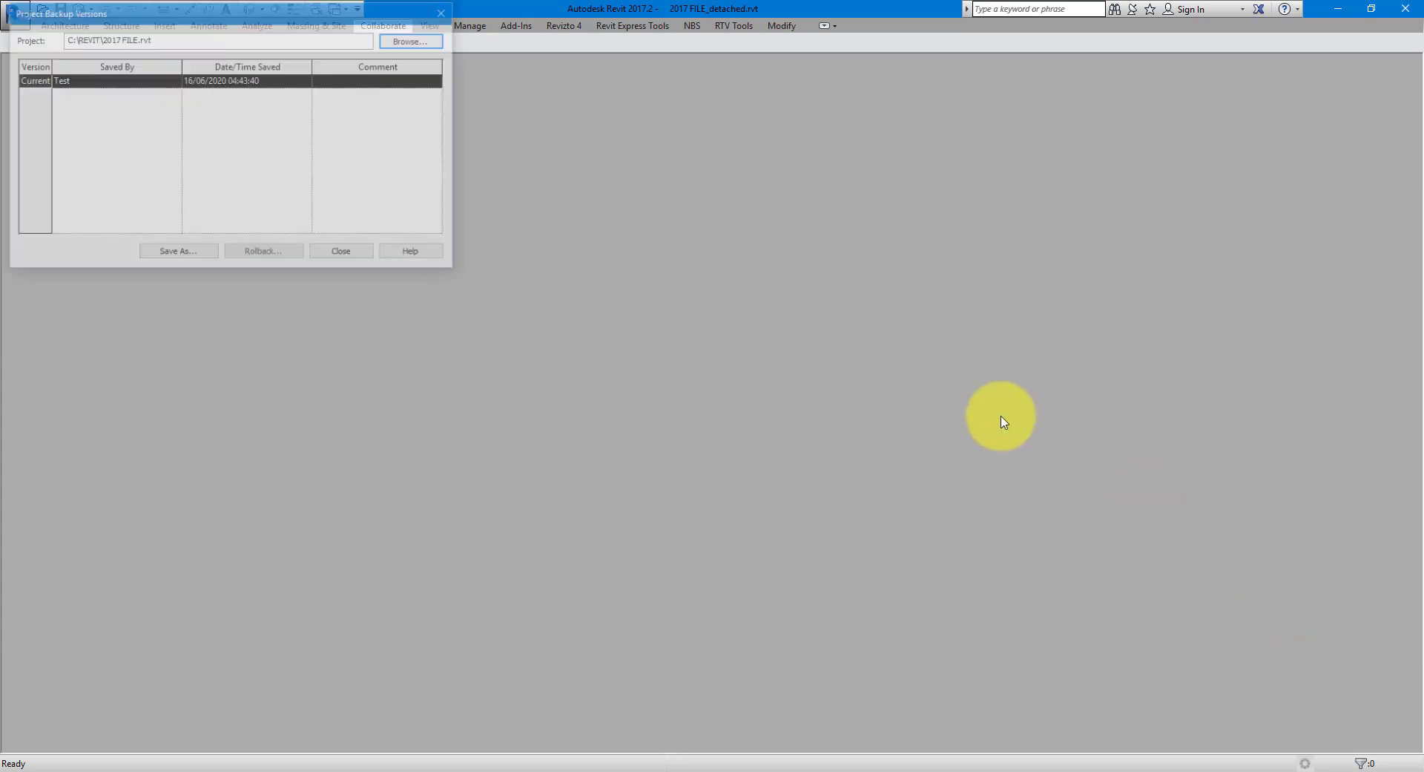
{"action": "left_click_drag", "start_coordinate": [319, 12], "coordinate": [853, 237]}
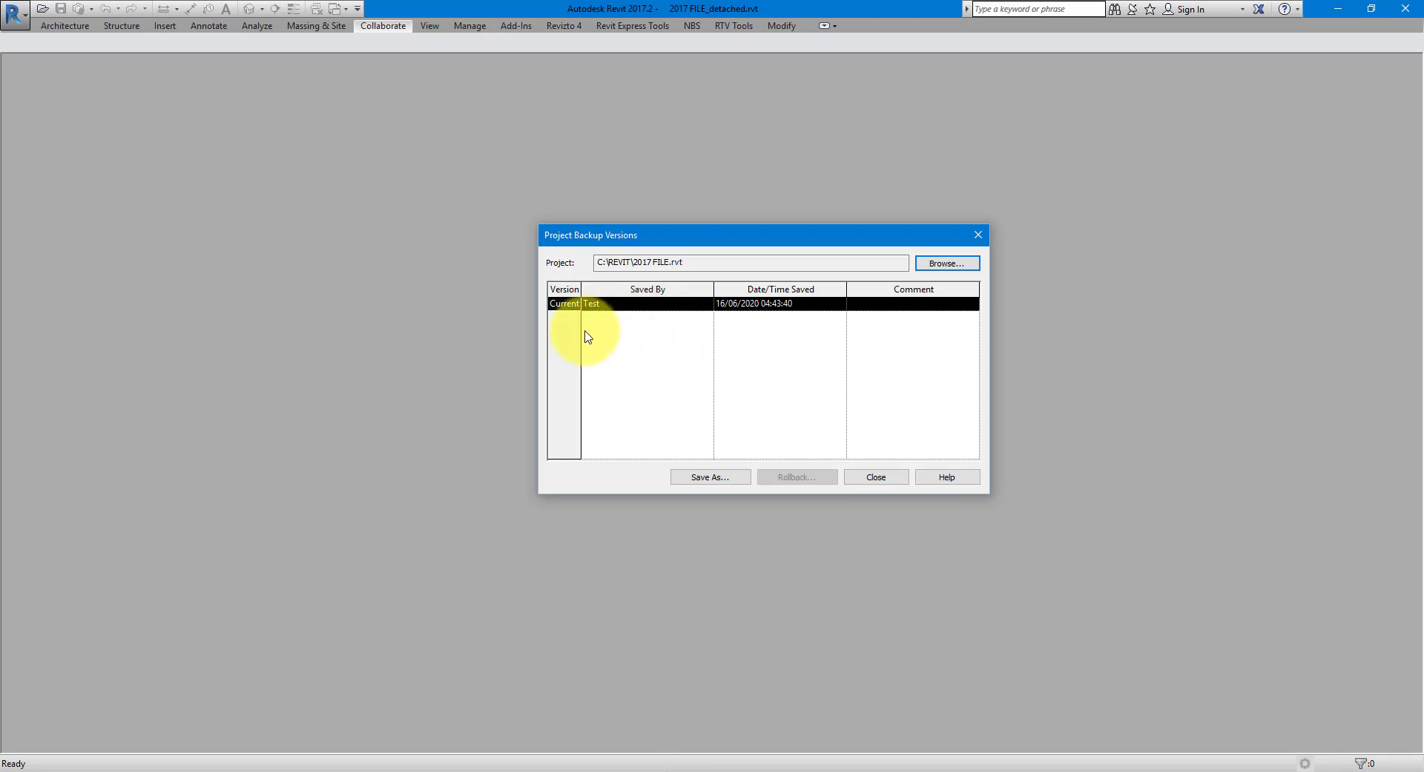
{"action": "left_click", "coordinate": [565, 303]}
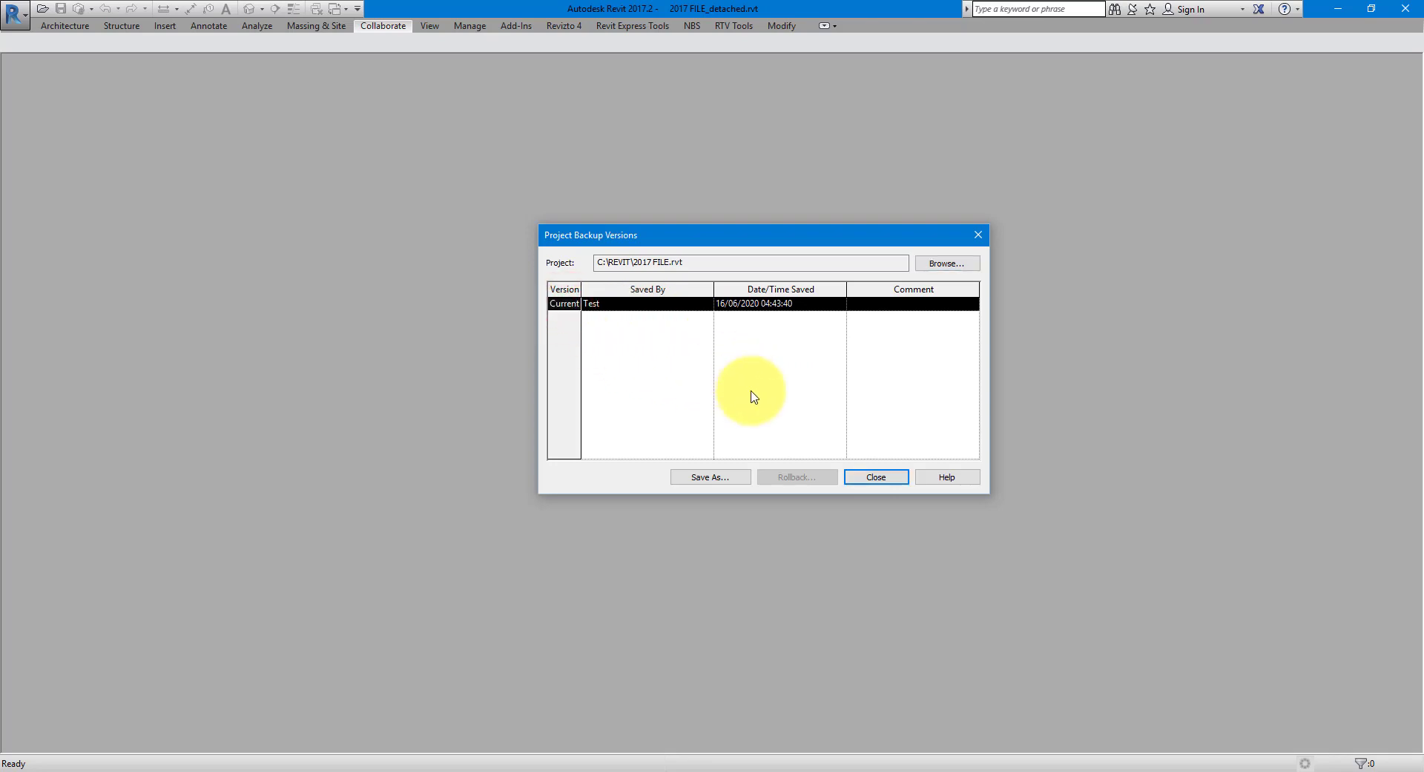
{"action": "left_click", "coordinate": [733, 482]}
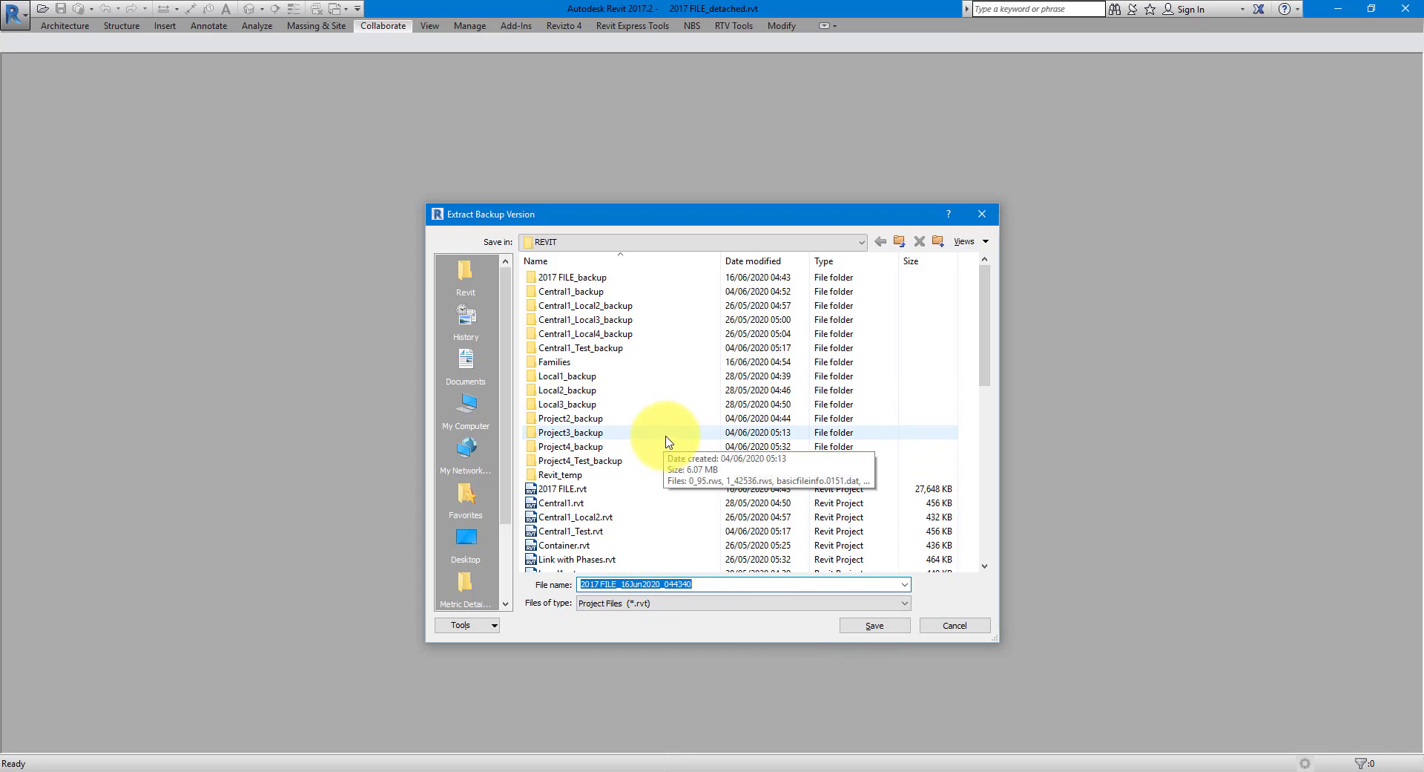
{"action": "left_click", "coordinate": [865, 626]}
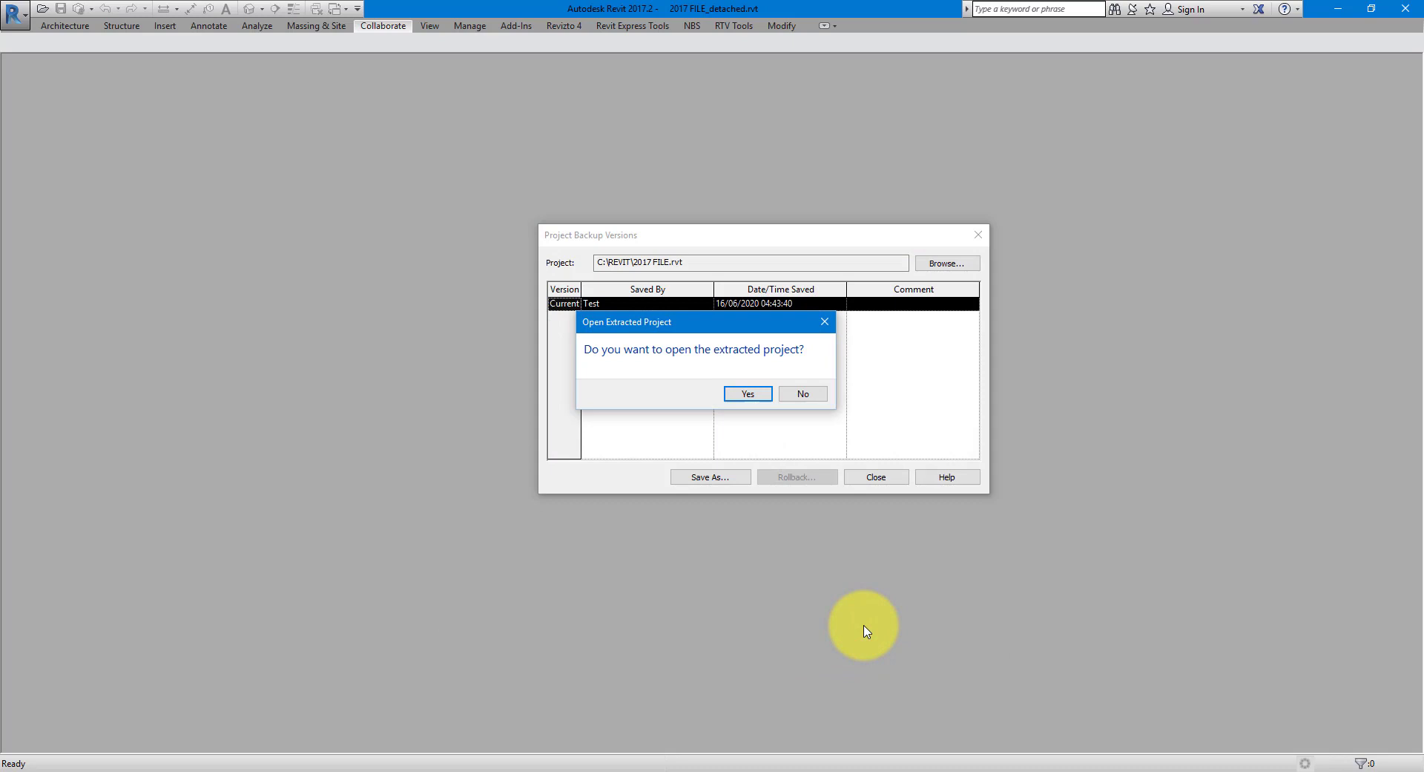
{"action": "left_click_drag", "start_coordinate": [760, 330], "coordinate": [786, 344]}
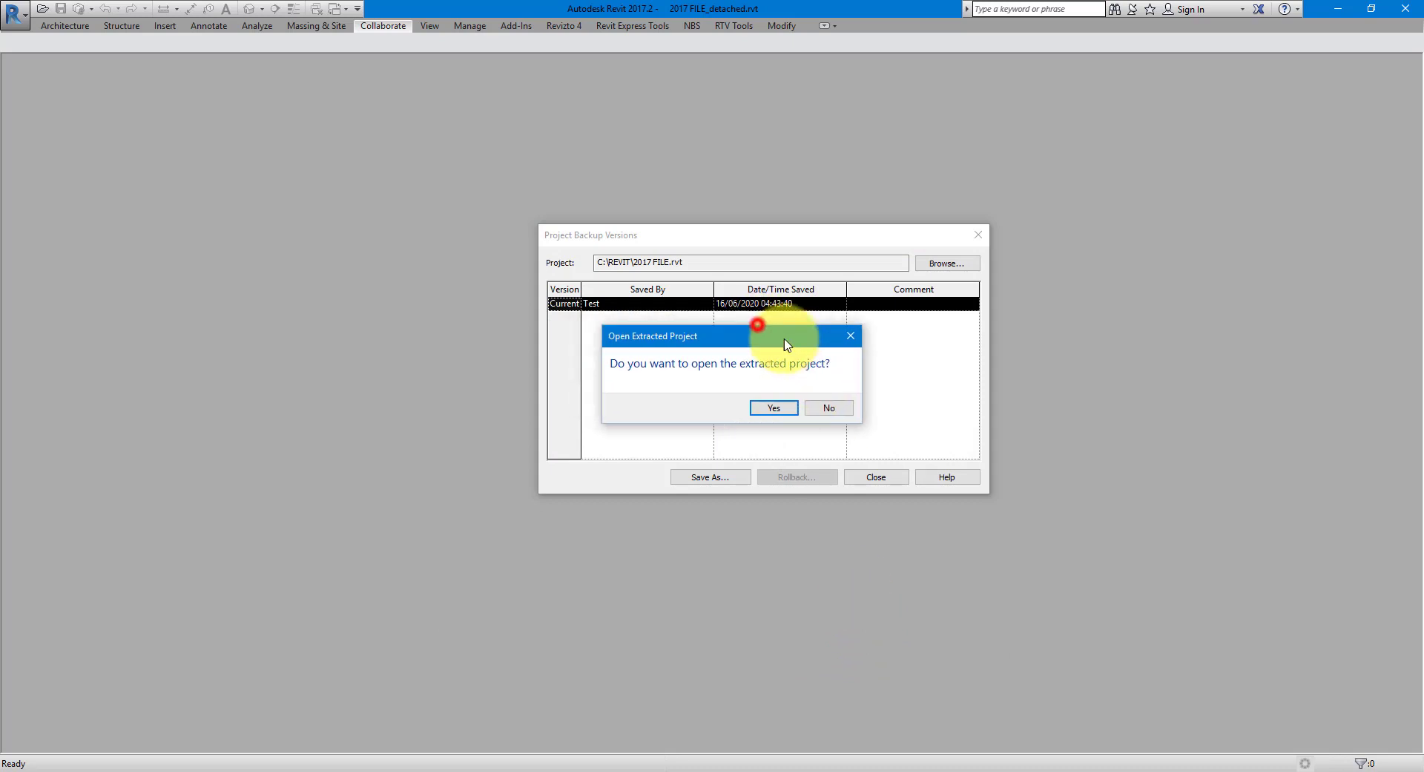
{"action": "left_click", "coordinate": [770, 408]}
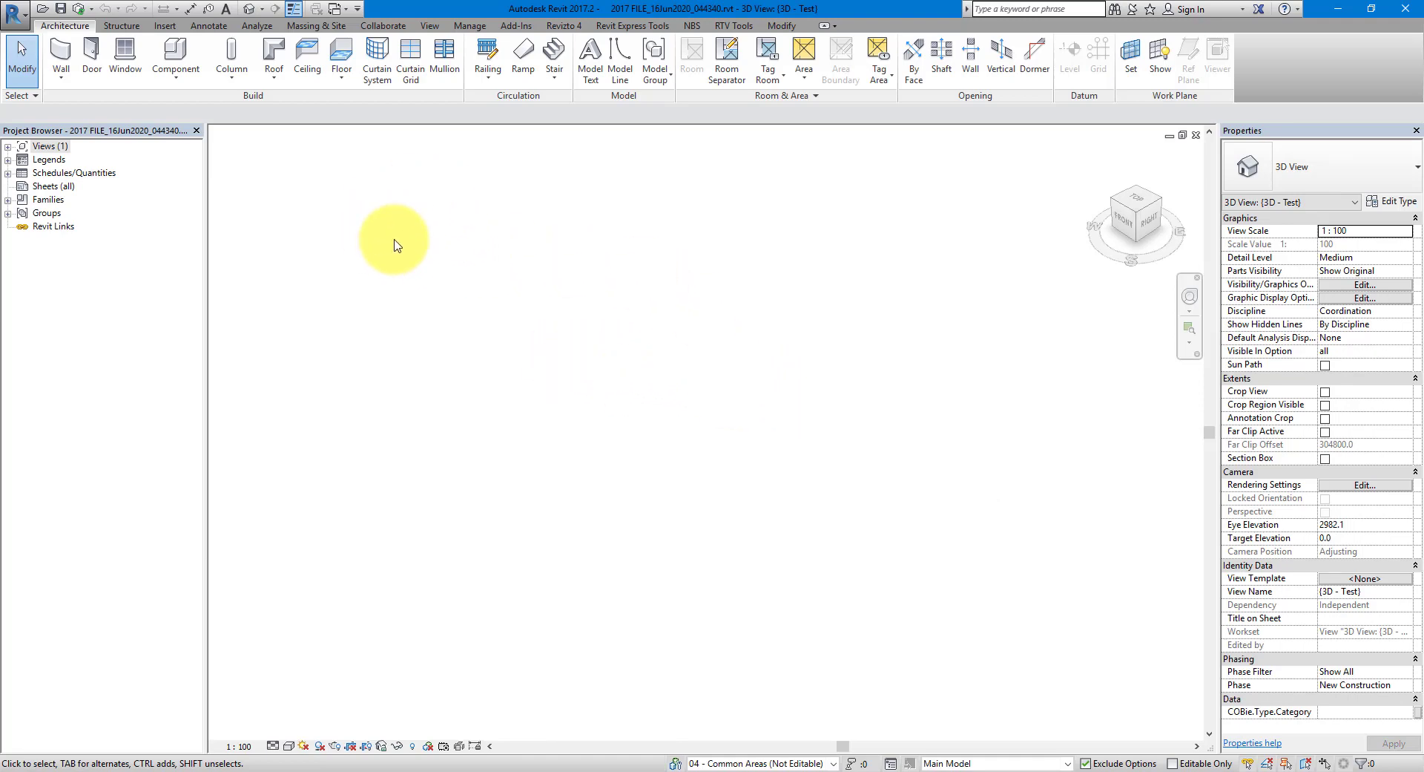
{"action": "left_click", "coordinate": [366, 26]}
{"action": "left_click", "coordinate": [607, 95]}
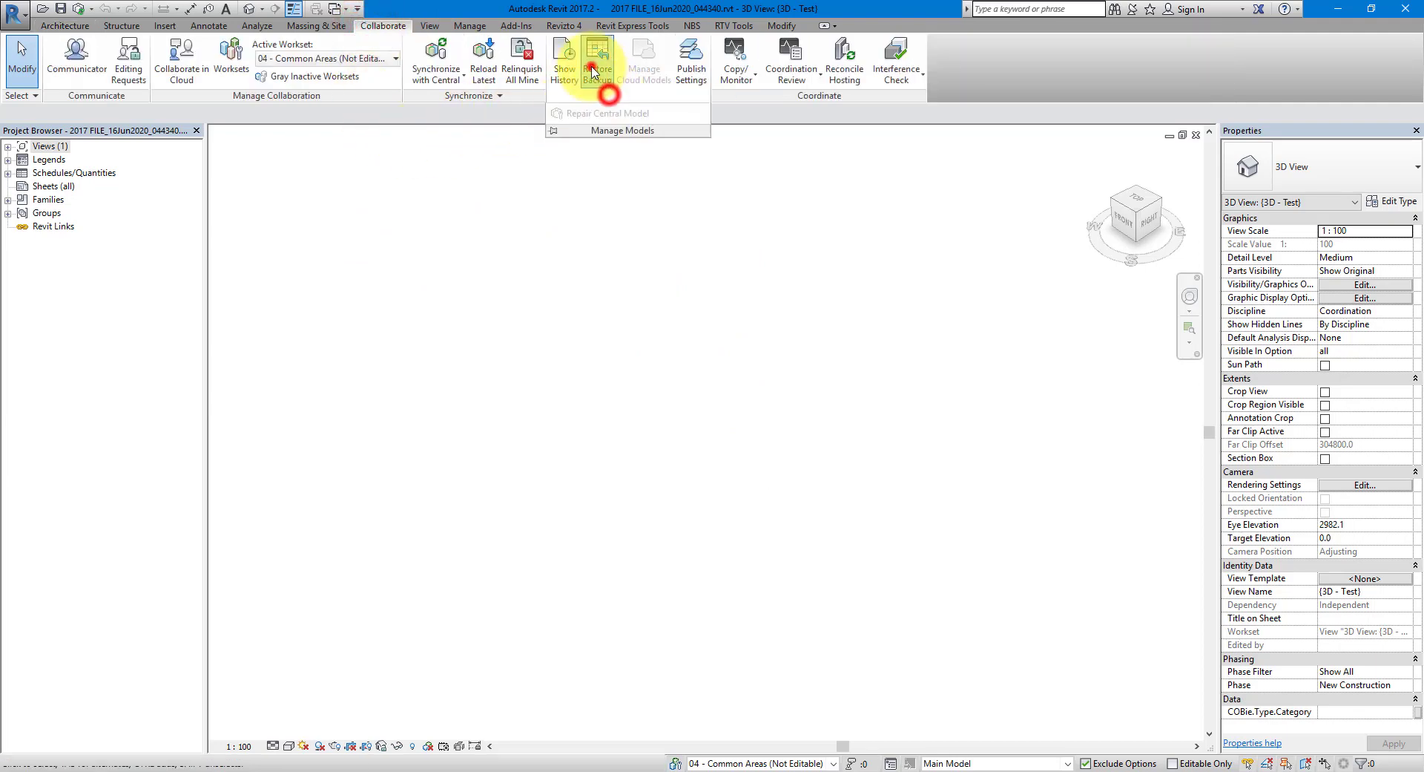
{"action": "left_click", "coordinate": [823, 273]}
{"action": "double_click", "coordinate": [831, 269]}
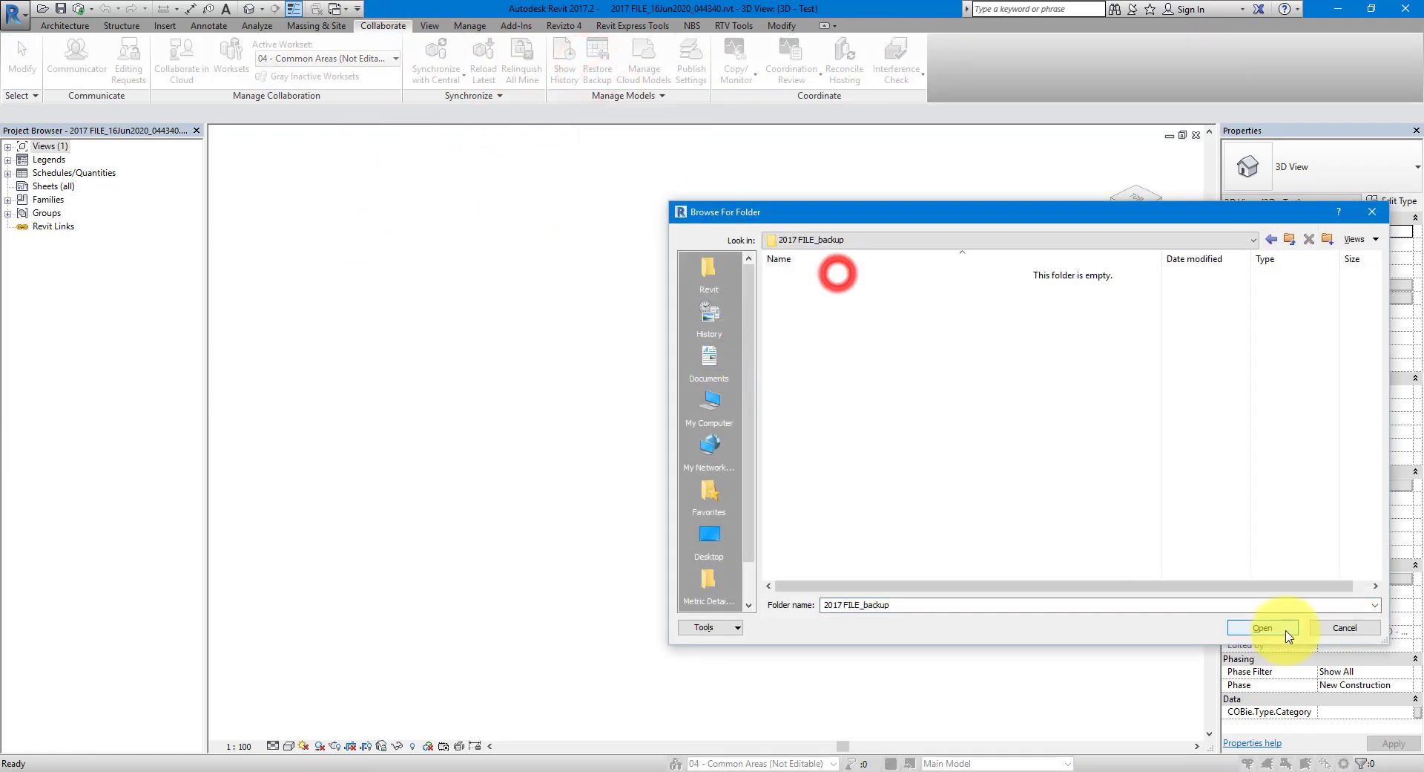
{"action": "left_click", "coordinate": [1287, 629]}
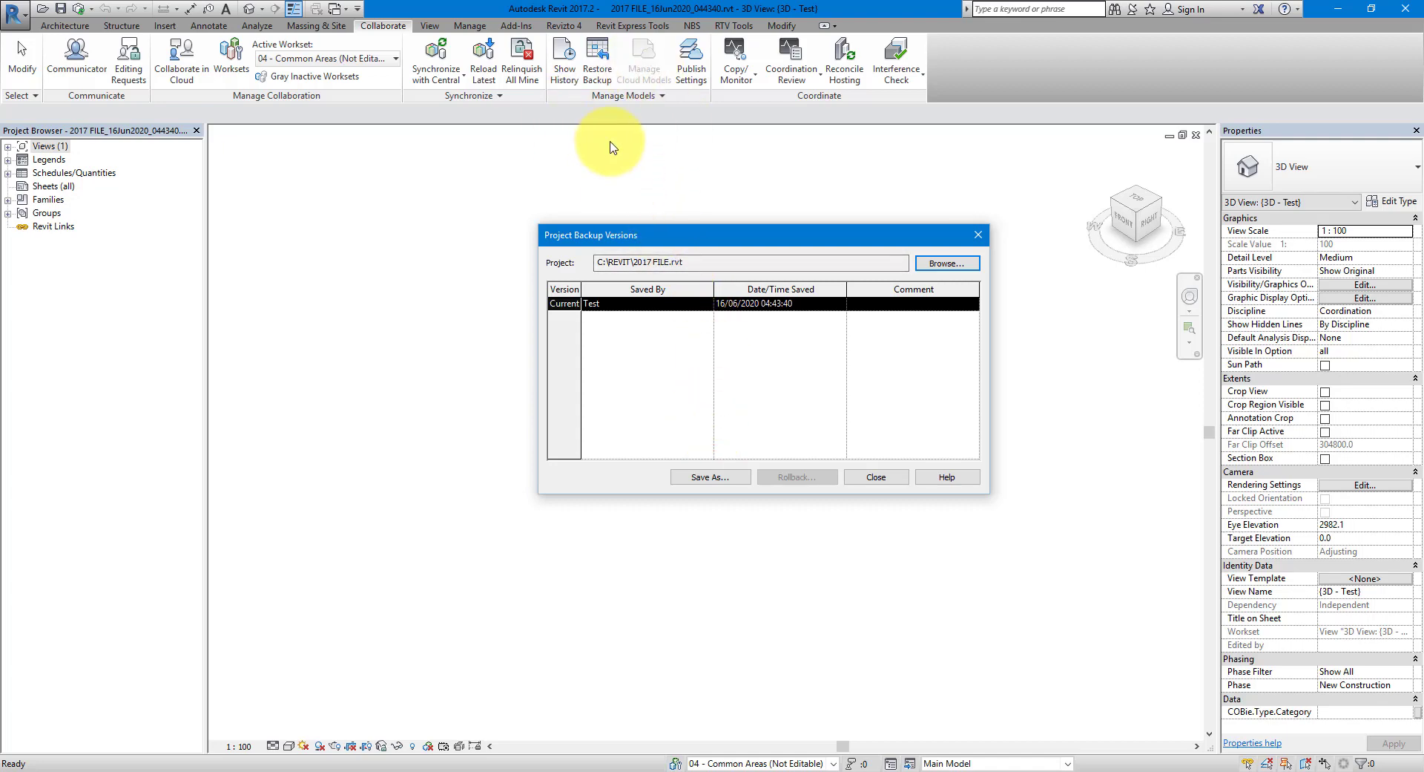
{"action": "left_click", "coordinate": [878, 478]}
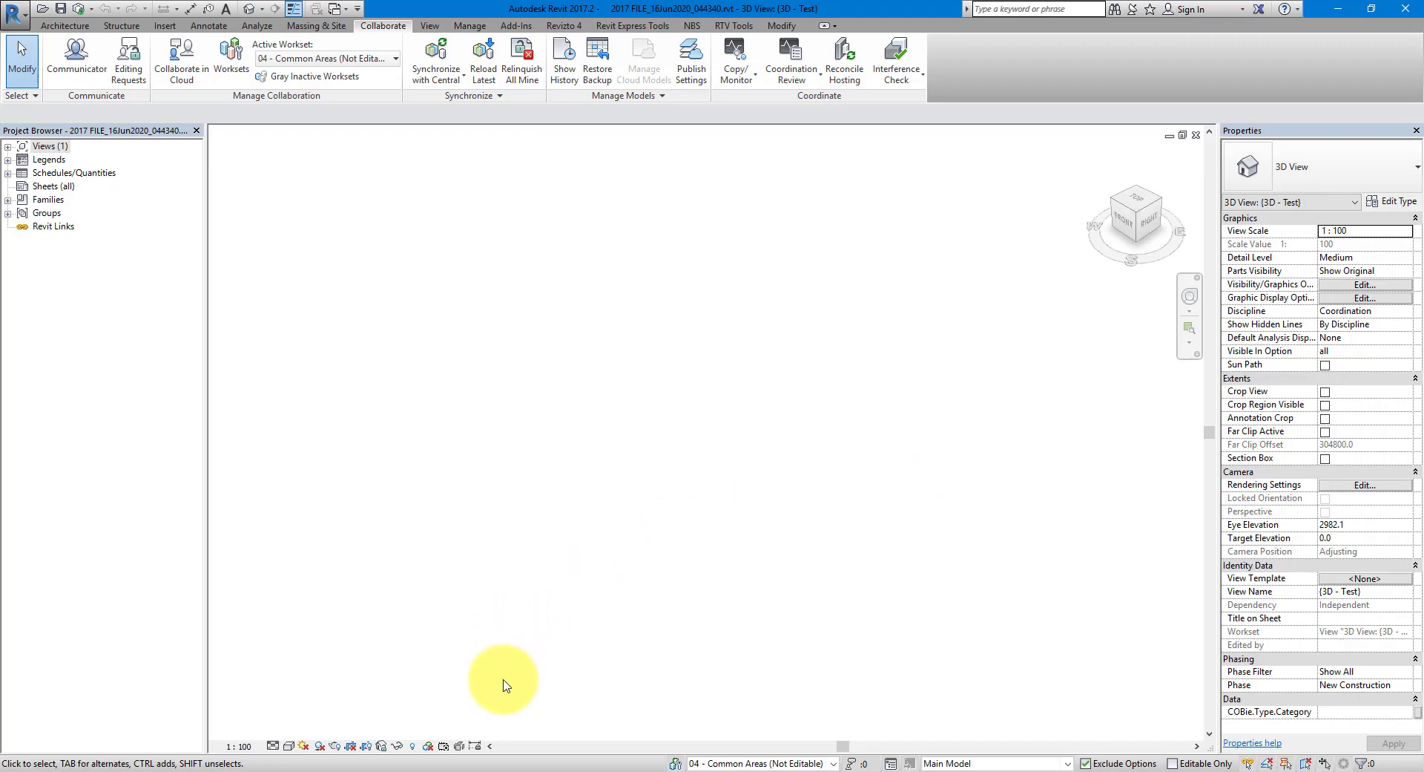
{"action": "left_click", "coordinate": [491, 767]}
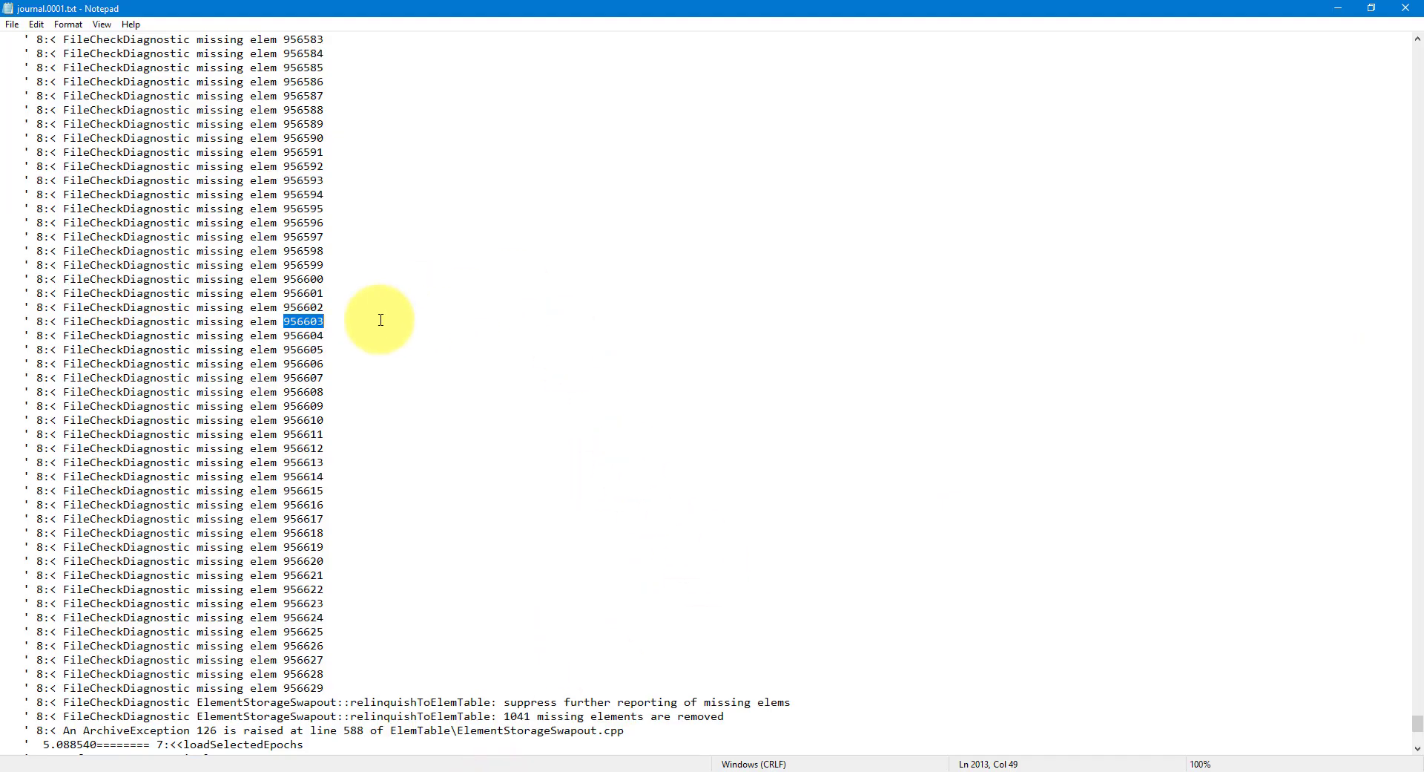
{"action": "scroll", "coordinate": [302, 399], "scroll_direction": "up", "scroll_amount": 19}
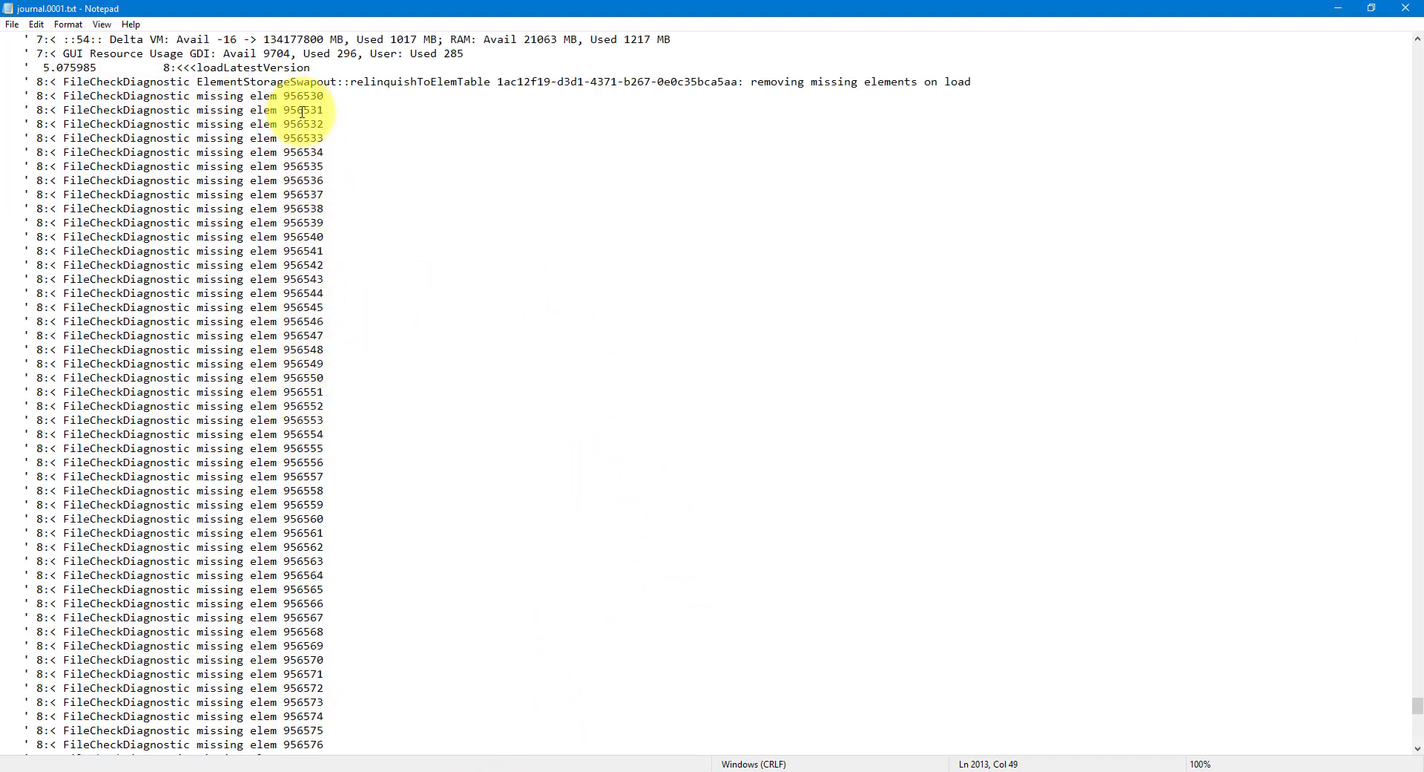
{"action": "right_click", "coordinate": [298, 97]}
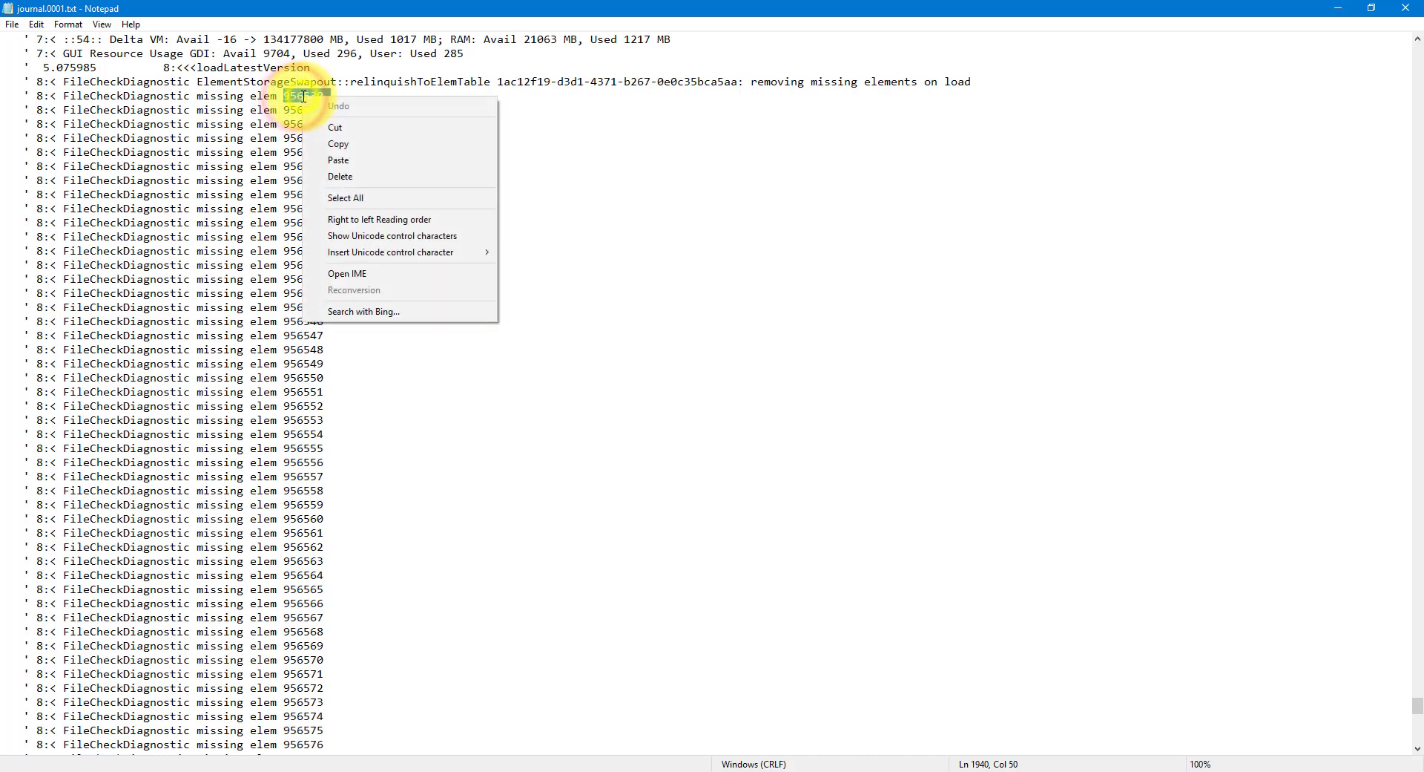
{"action": "left_click", "coordinate": [350, 145]}
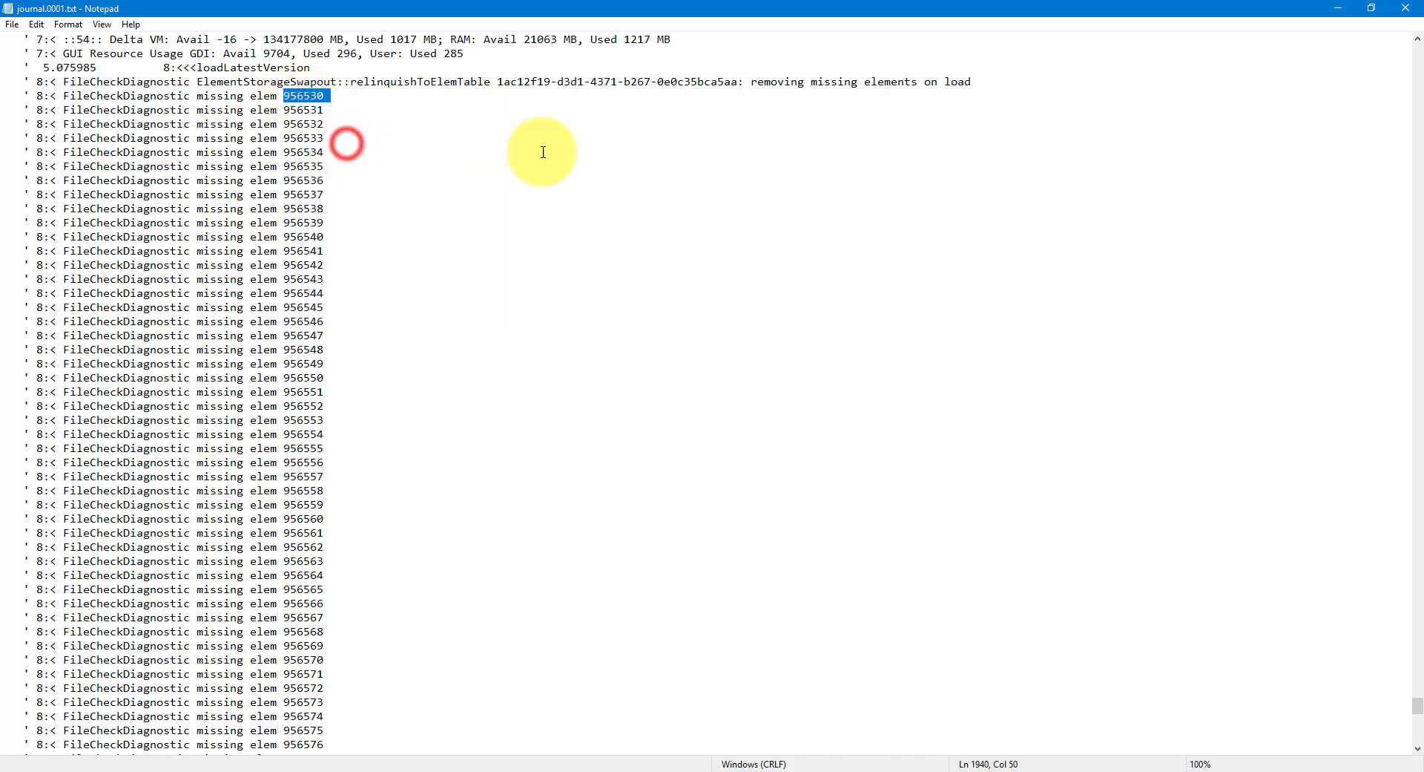
{"action": "left_click", "coordinate": [1334, 10]}
{"action": "left_click", "coordinate": [654, 263]}
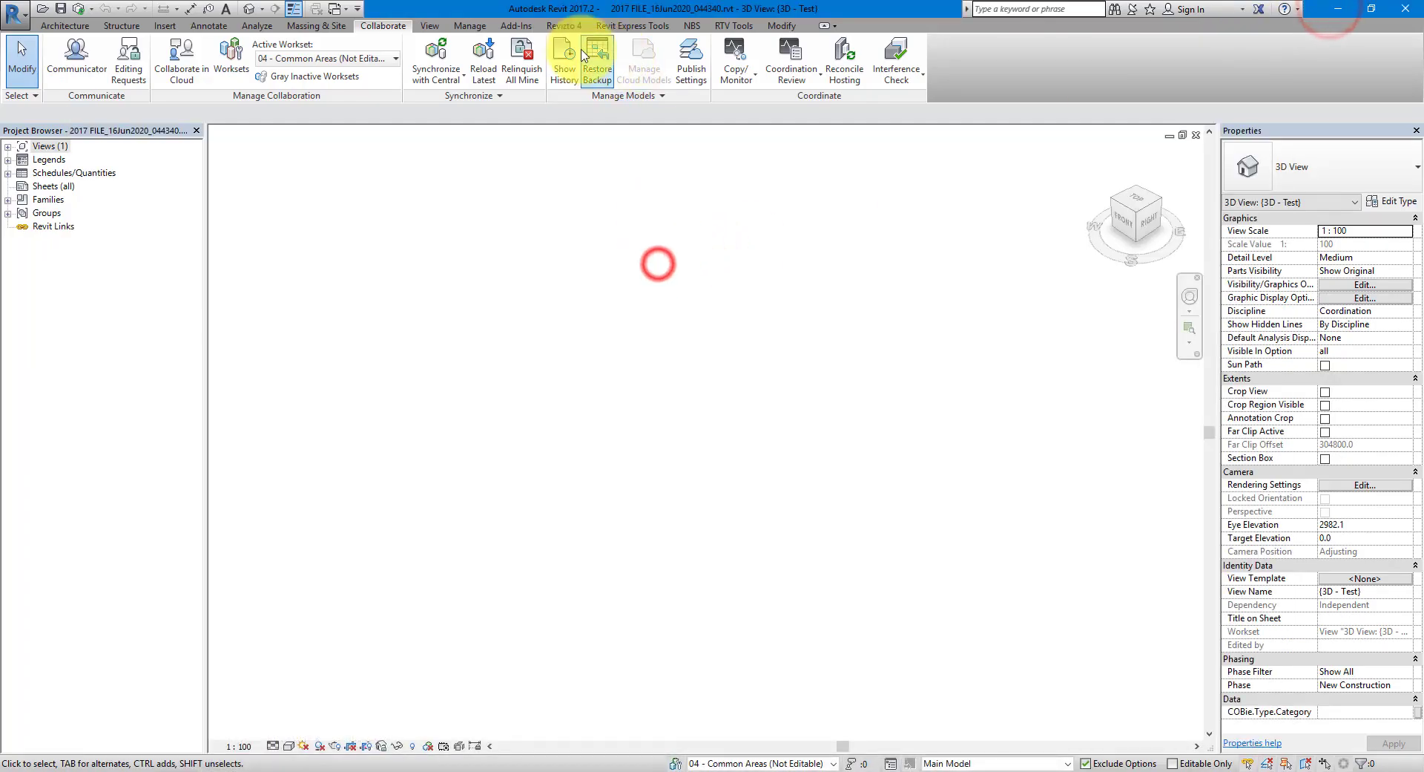
{"action": "left_click", "coordinate": [467, 27]}
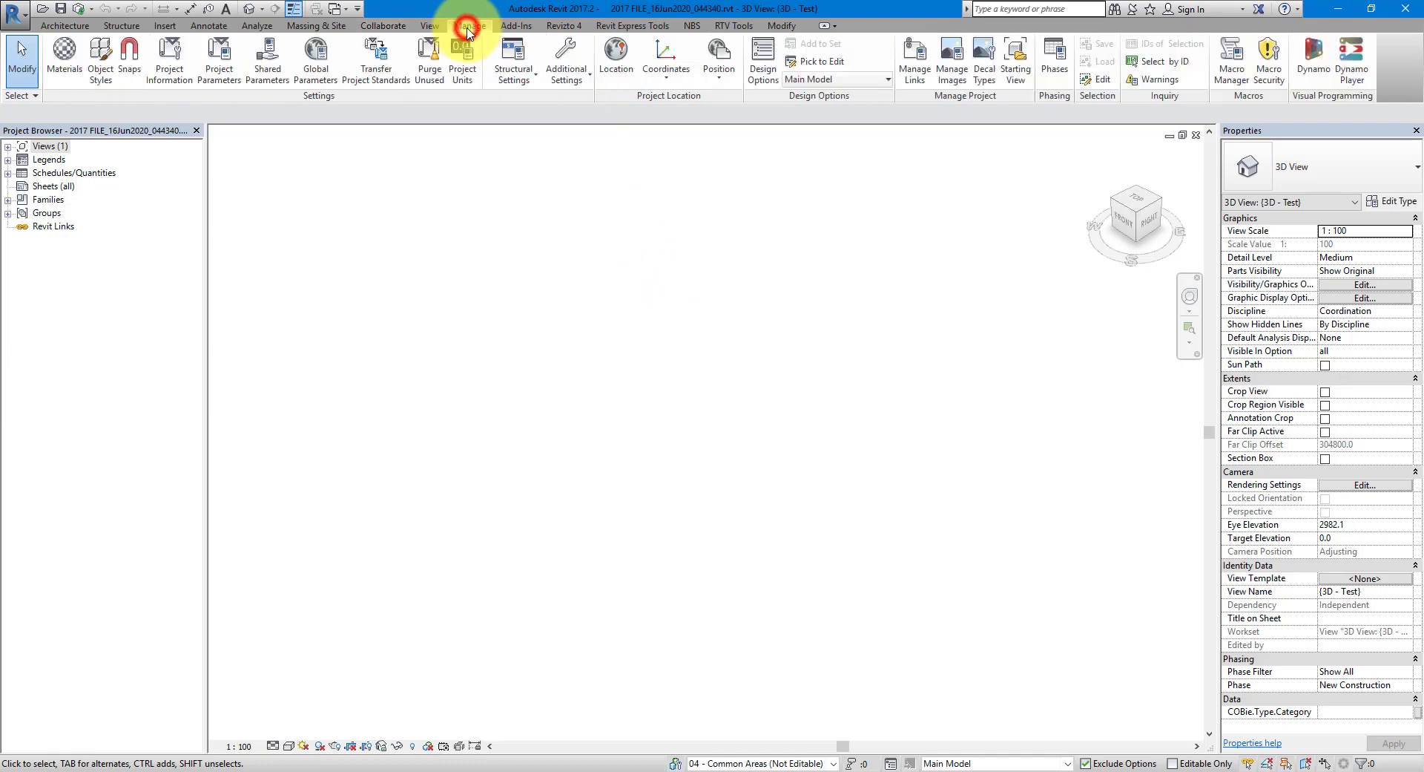
{"action": "left_click", "coordinate": [1177, 67]}
{"action": "right_click", "coordinate": [692, 386]}
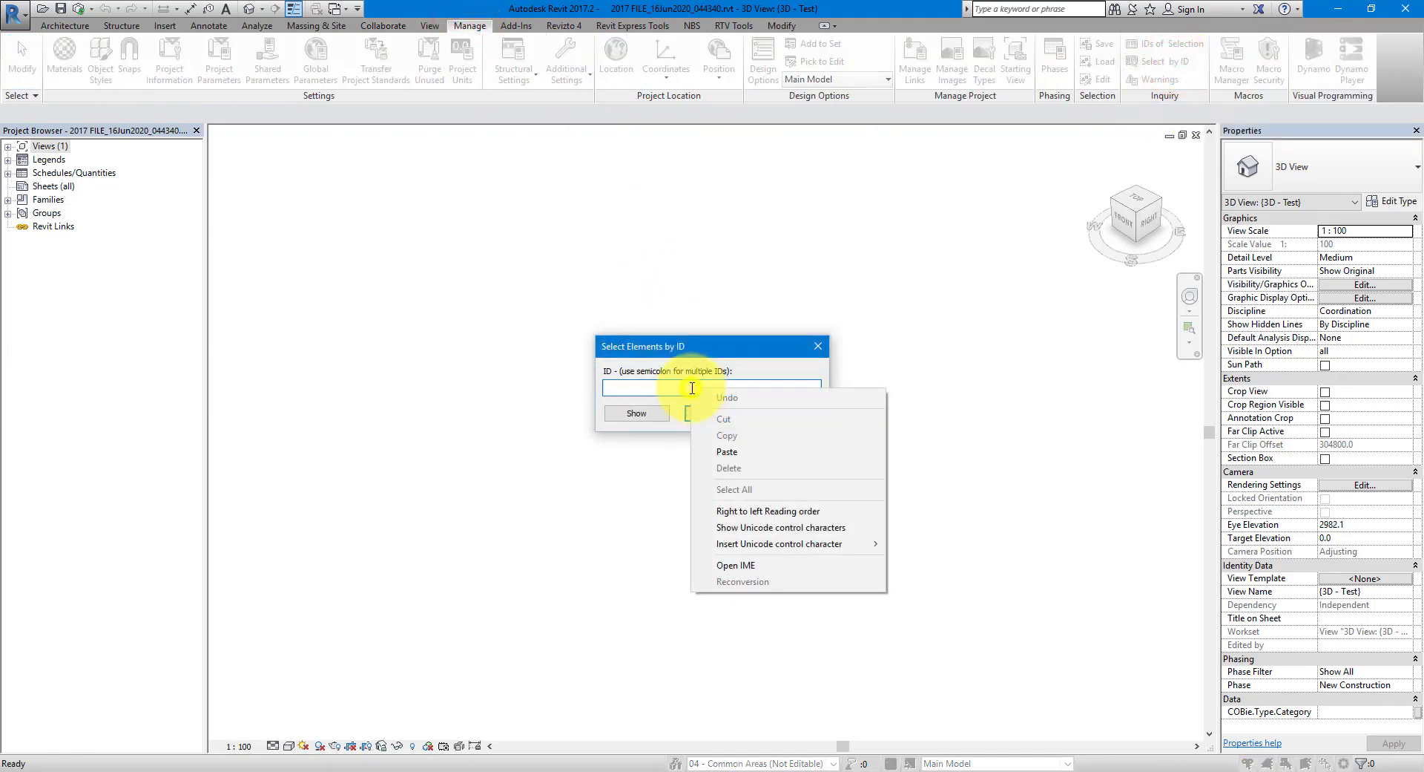
{"action": "left_click", "coordinate": [727, 451]}
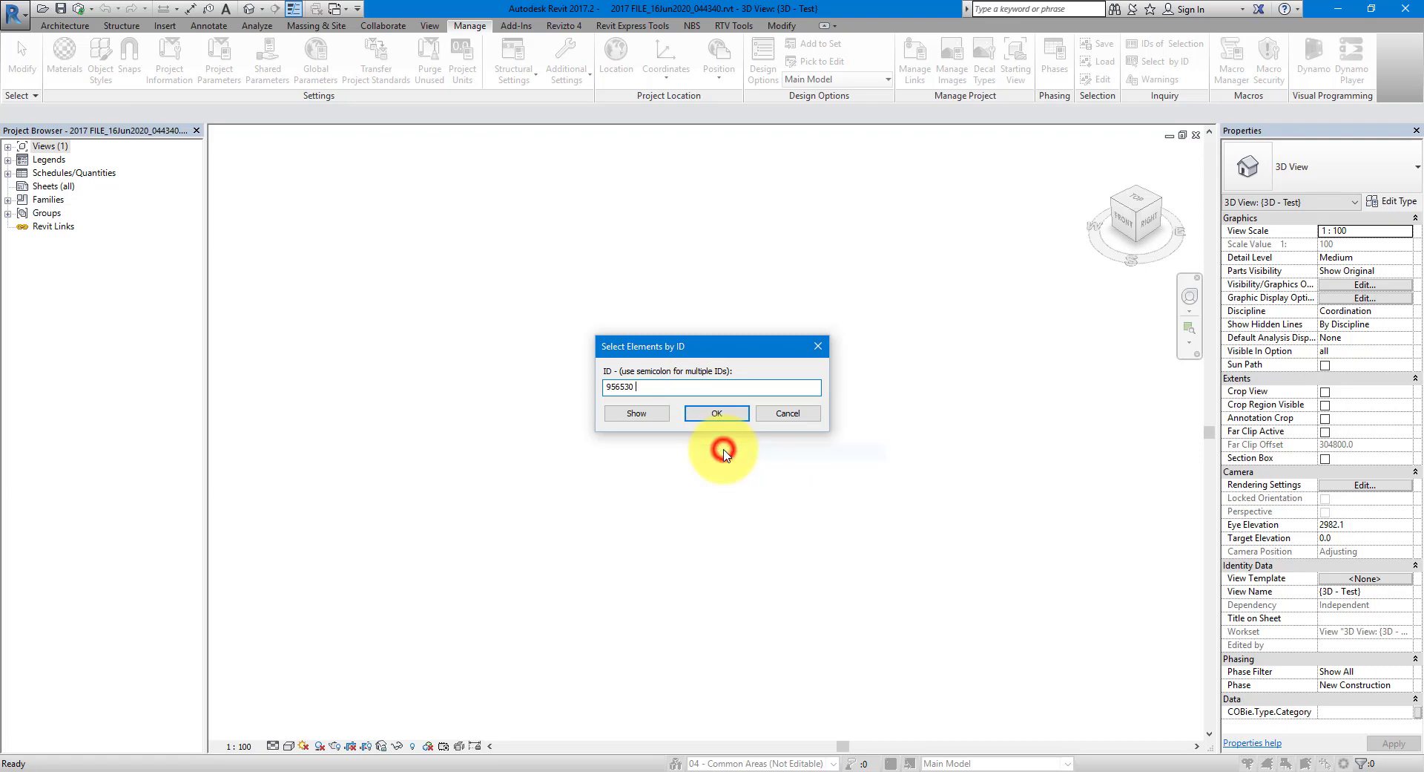
{"action": "left_click", "coordinate": [712, 413]}
{"action": "left_click_drag", "start_coordinate": [749, 310], "coordinate": [746, 224]}
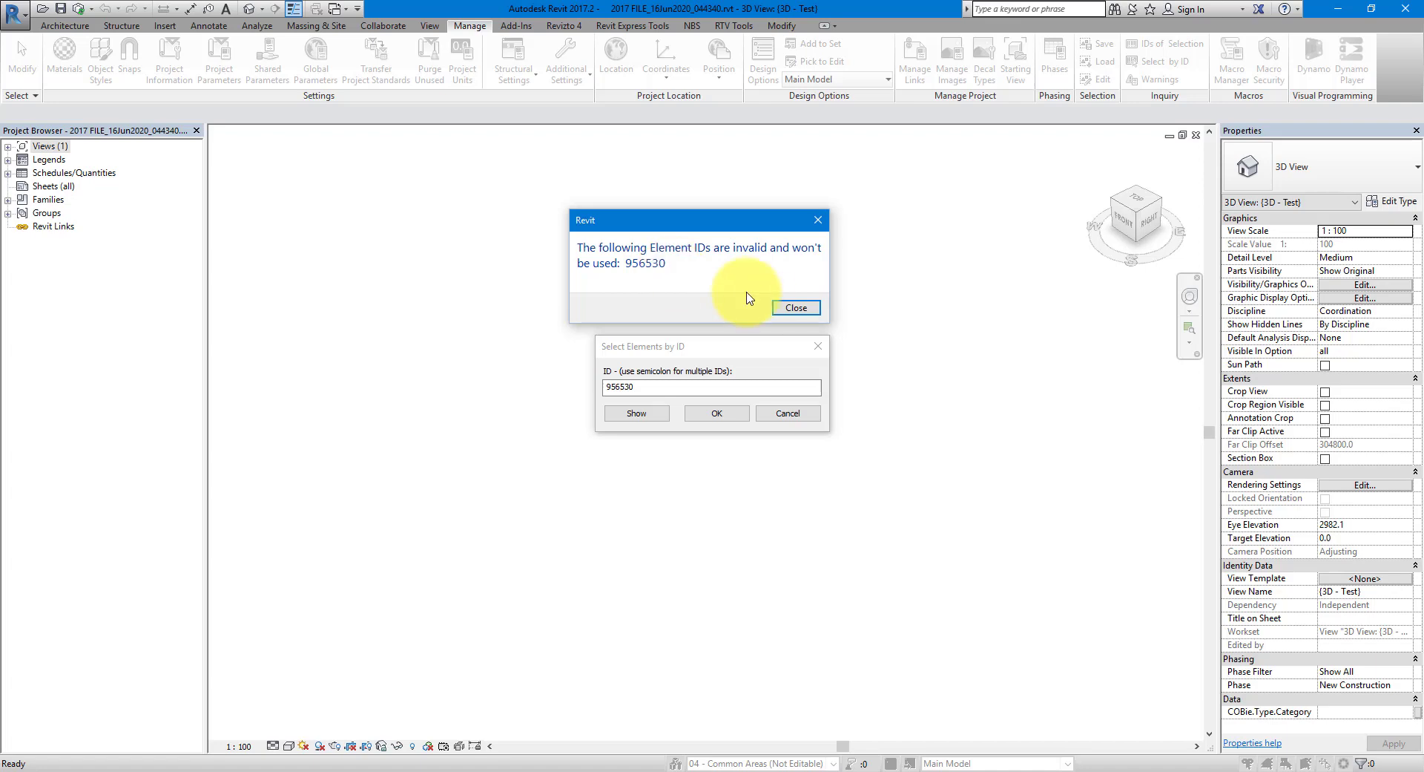
{"action": "left_click", "coordinate": [778, 306]}
{"action": "key", "text": "alt+Tab"}
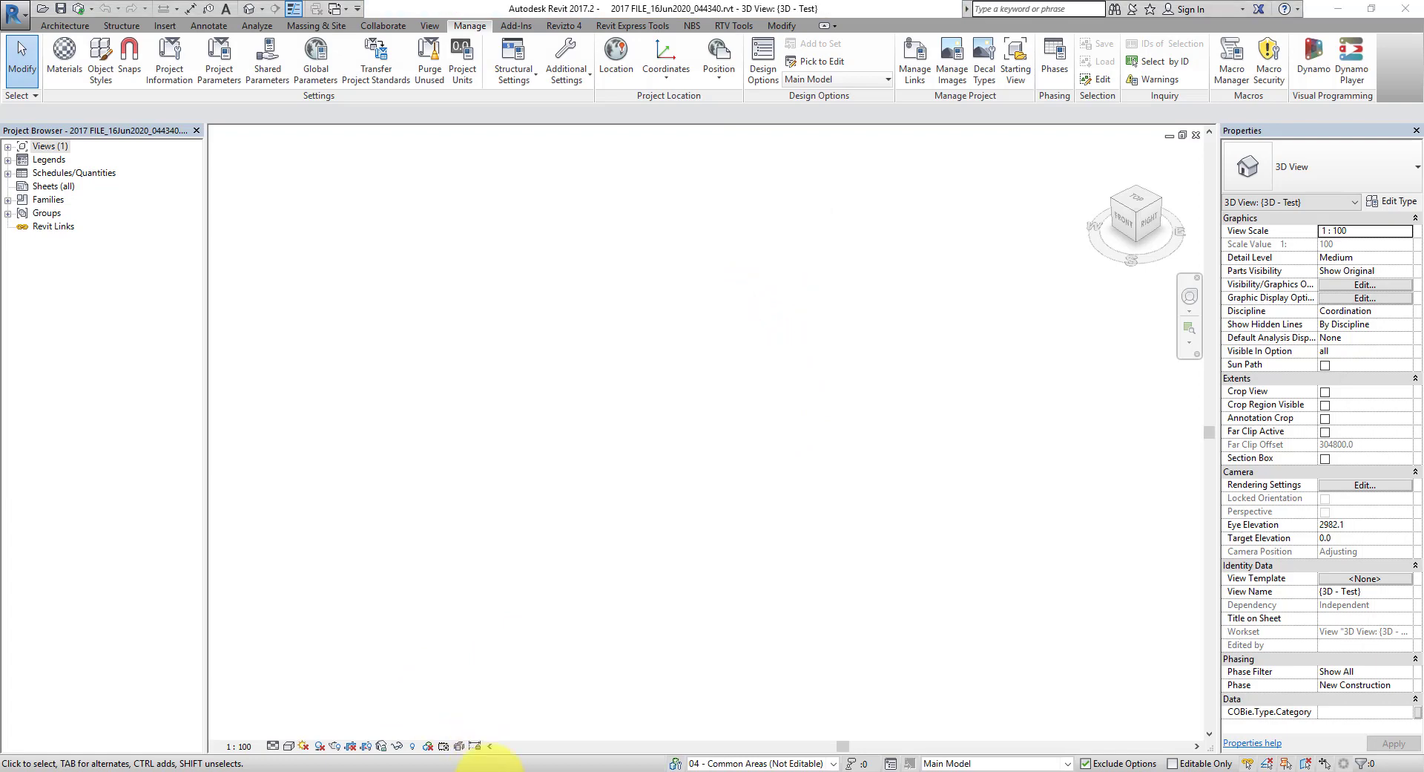
- Copy missing element ID 956607 from the journal log
{"action": "scroll", "coordinate": [294, 475], "scroll_direction": "down", "scroll_amount": 15}
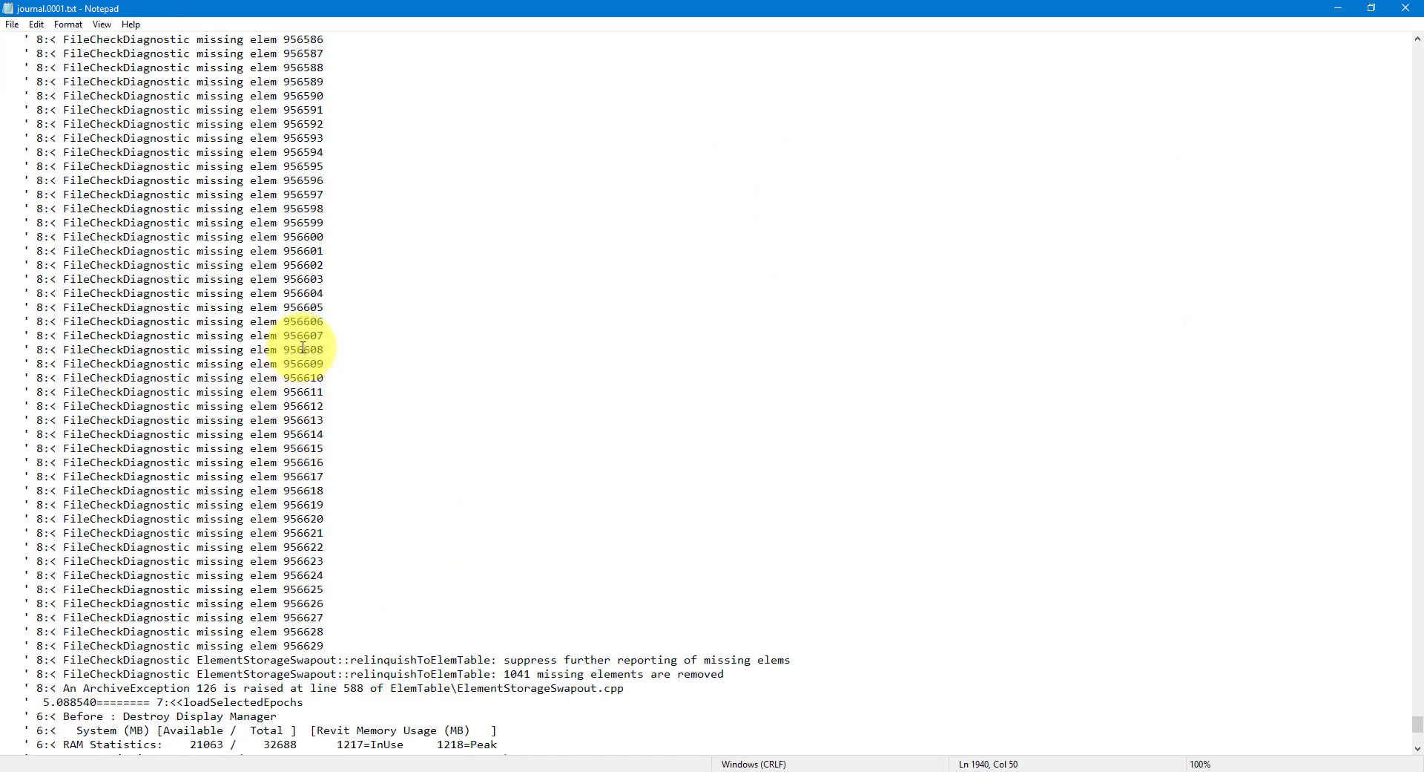
{"action": "right_click", "coordinate": [302, 338]}
{"action": "left_click", "coordinate": [335, 385]}
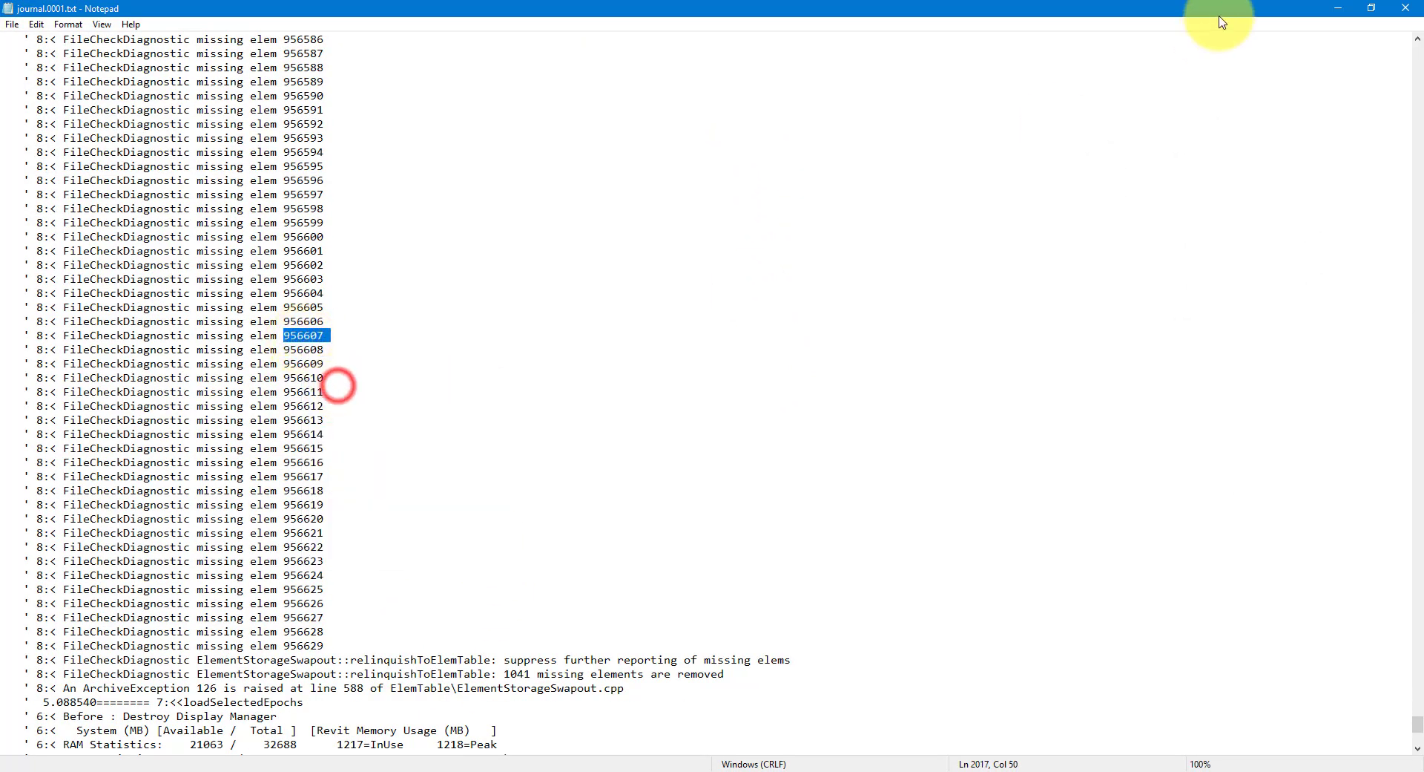
- Look up 956607 with Select by ID in Revit, which reports it invalid, then return to Notepad
{"action": "left_click", "coordinate": [1335, 19]}
{"action": "left_click", "coordinate": [768, 313]}
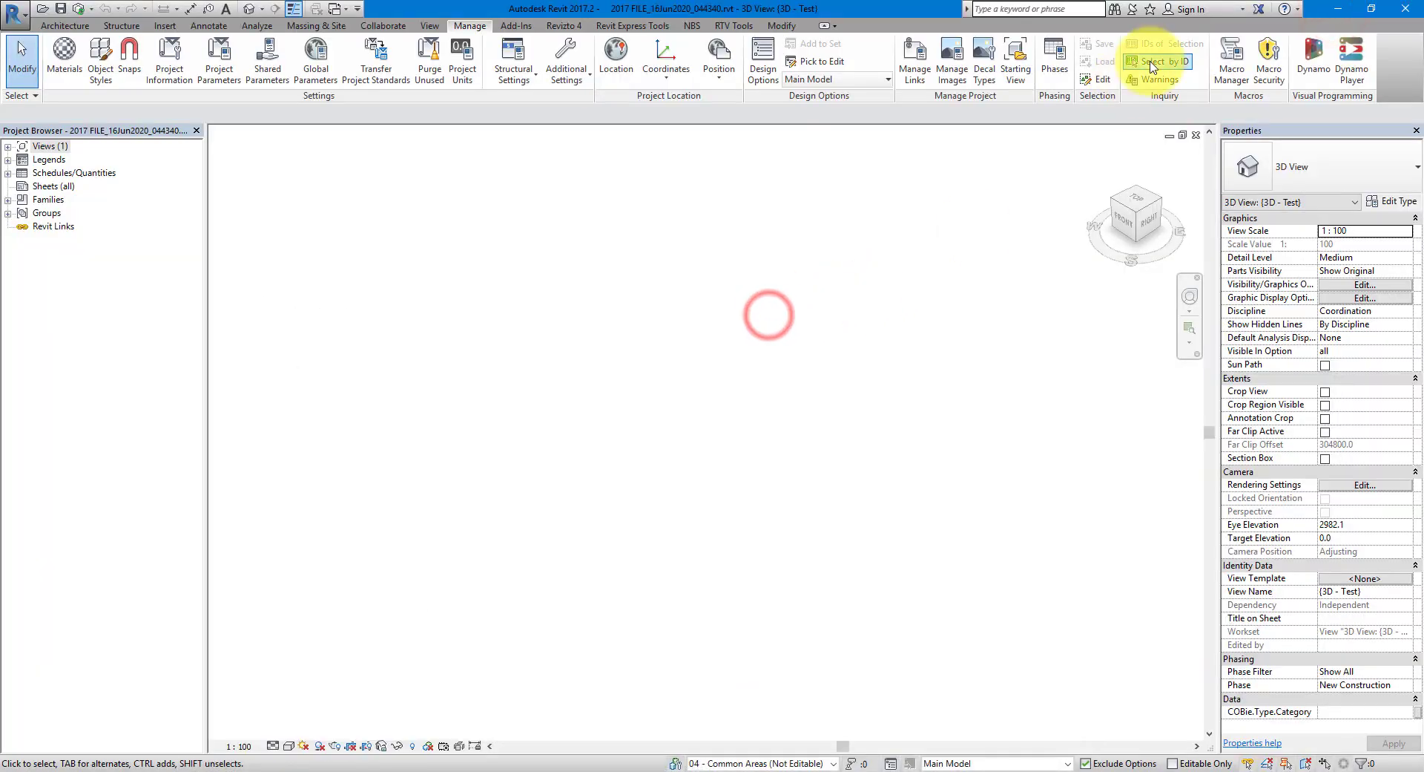
{"action": "left_click", "coordinate": [1150, 62]}
{"action": "right_click", "coordinate": [719, 388]}
{"action": "left_click", "coordinate": [739, 446]}
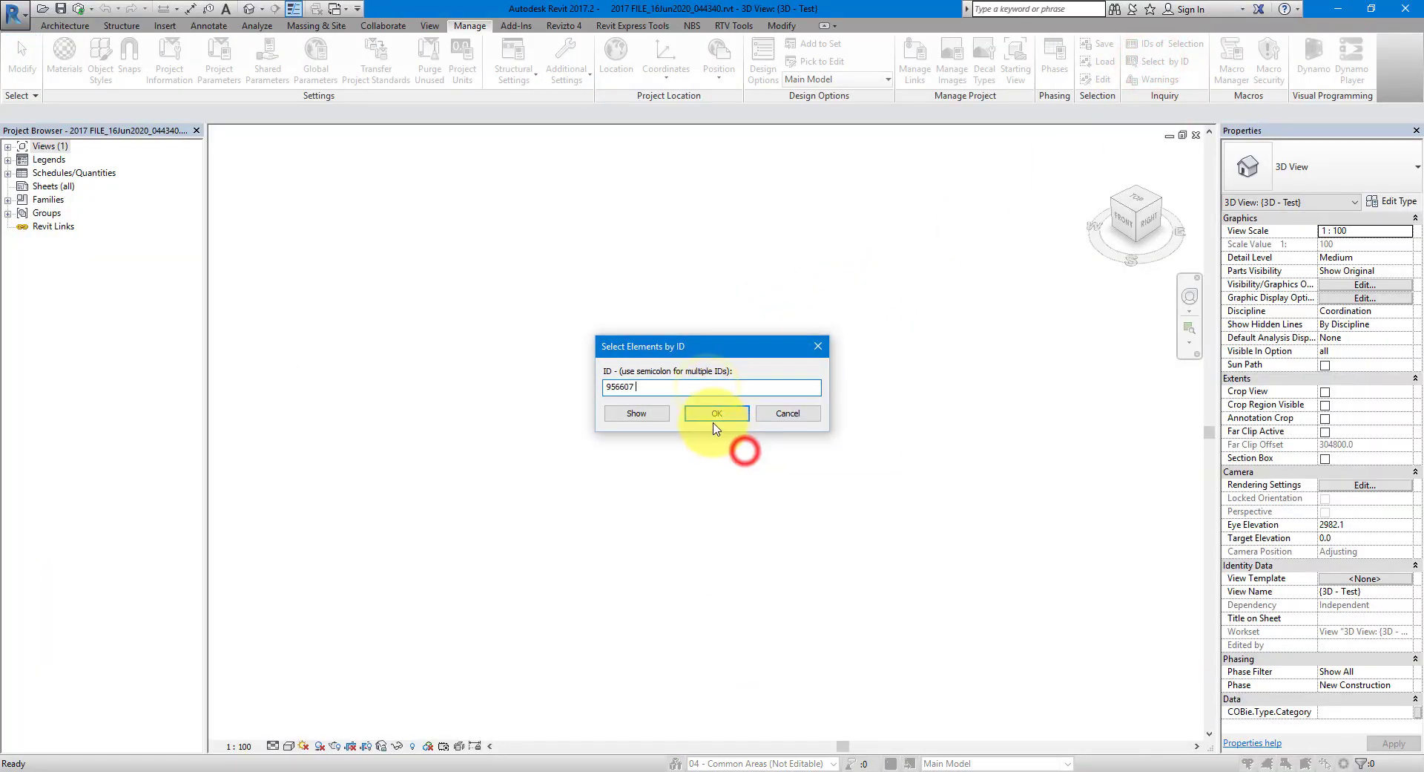
{"action": "left_click", "coordinate": [710, 414]}
{"action": "left_click_drag", "start_coordinate": [723, 320], "coordinate": [729, 232]}
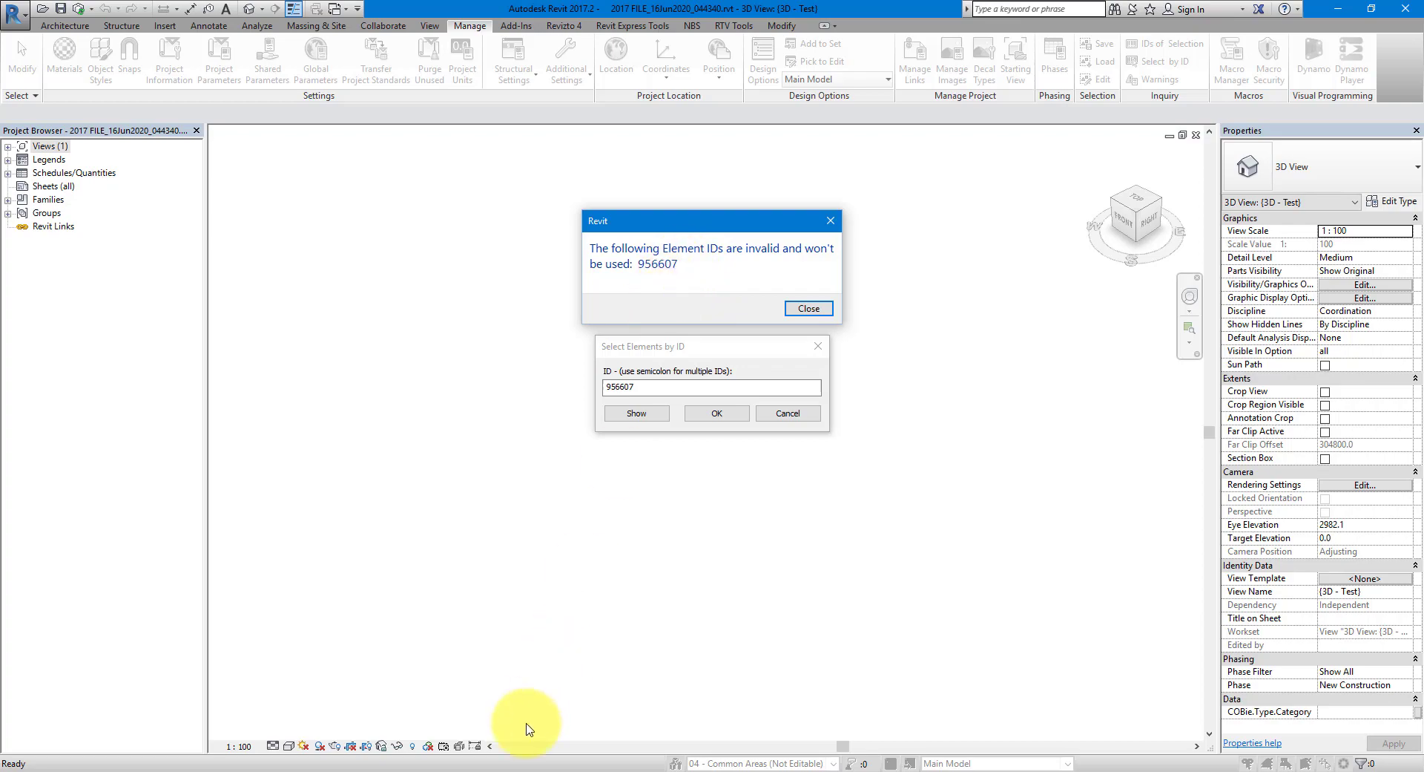
{"action": "left_click", "coordinate": [496, 767]}
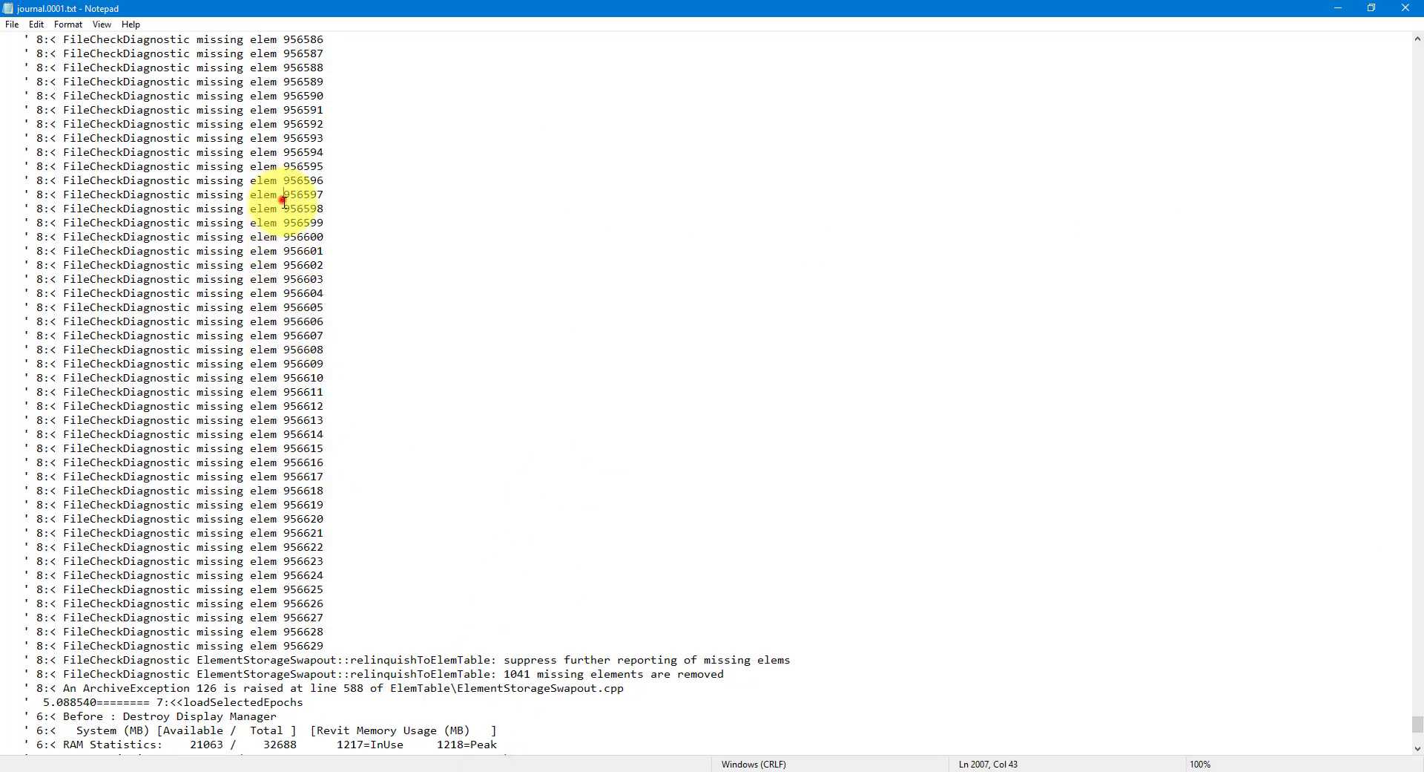
- Copy the last missing element ID, 956629, from the journal log
{"action": "left_click_drag", "start_coordinate": [280, 182], "coordinate": [359, 566]}
{"action": "left_click", "coordinate": [352, 562]}
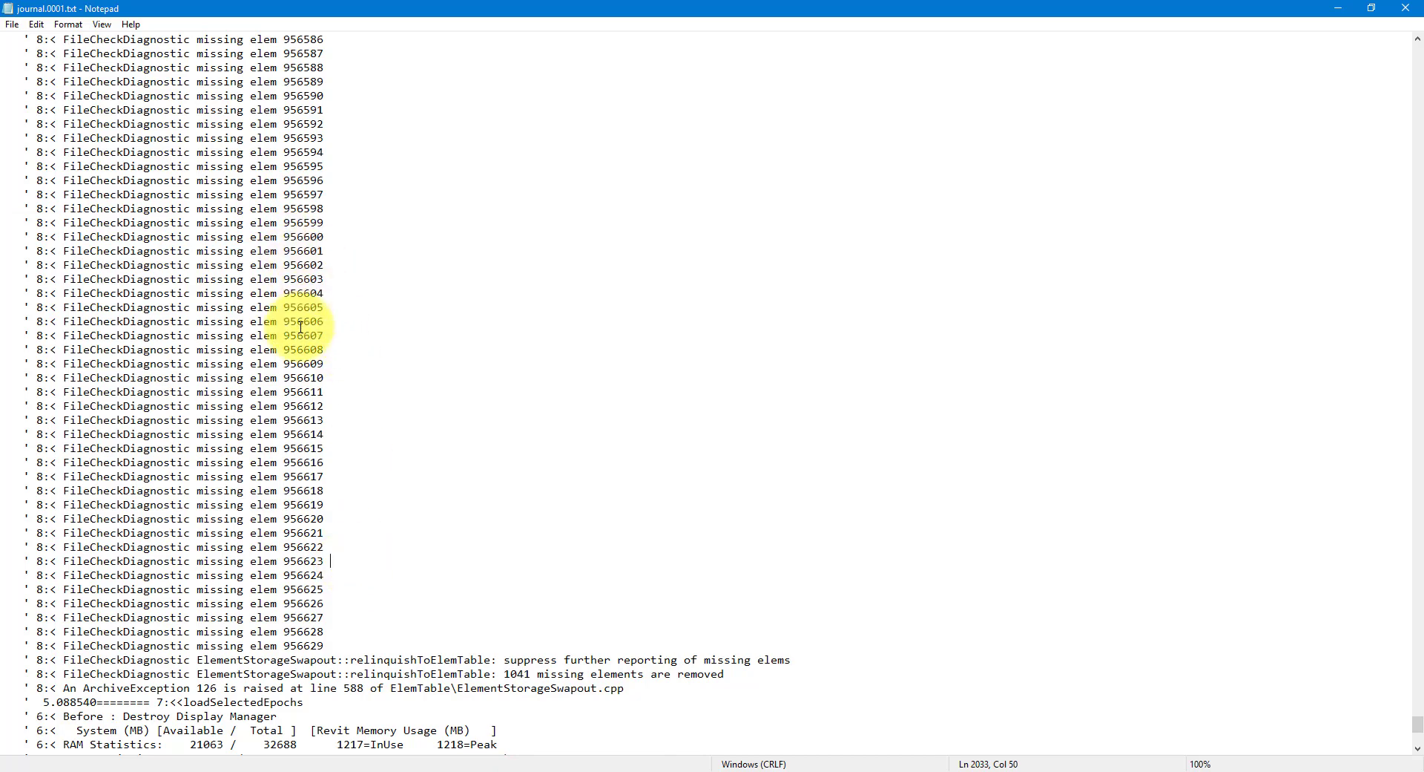
{"action": "left_click_drag", "start_coordinate": [283, 265], "coordinate": [357, 403]}
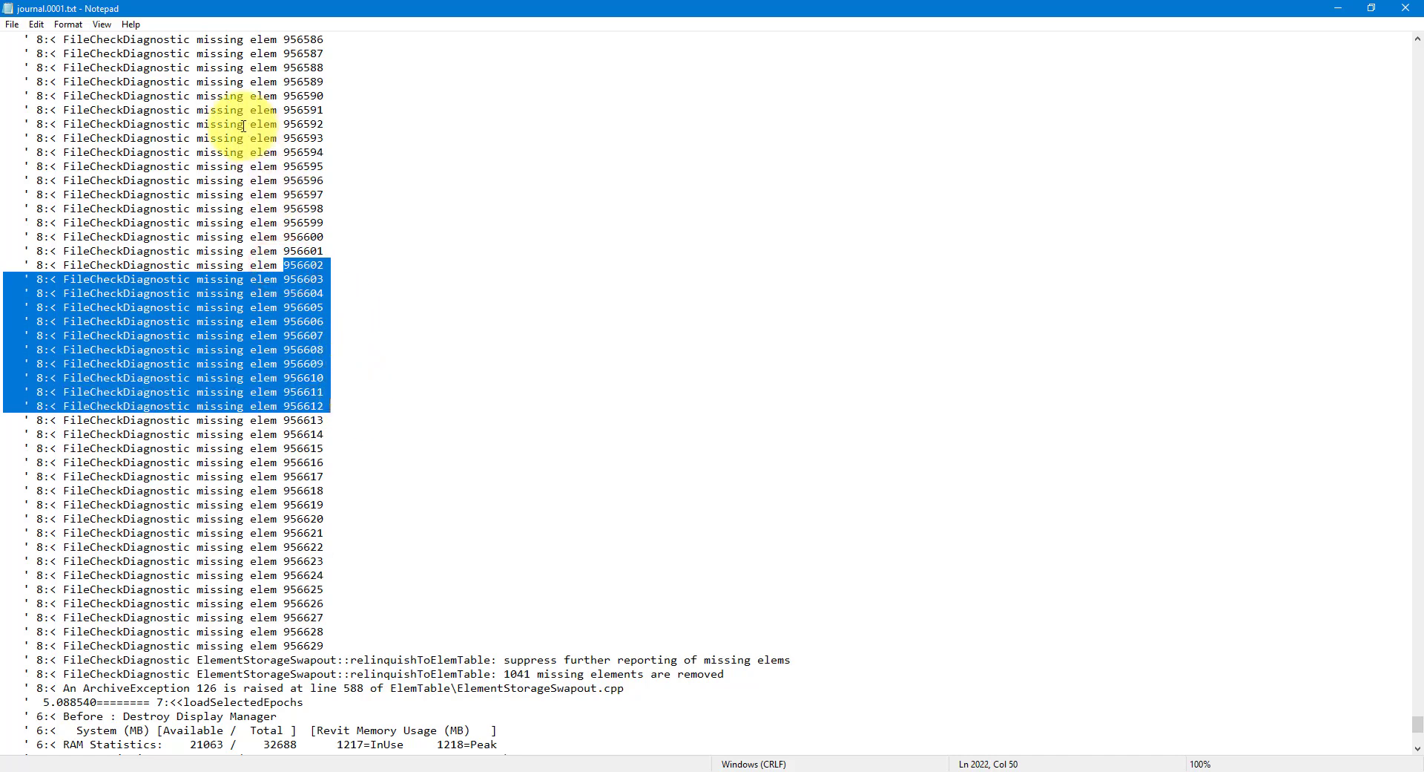
{"action": "left_click_drag", "start_coordinate": [241, 124], "coordinate": [362, 310]}
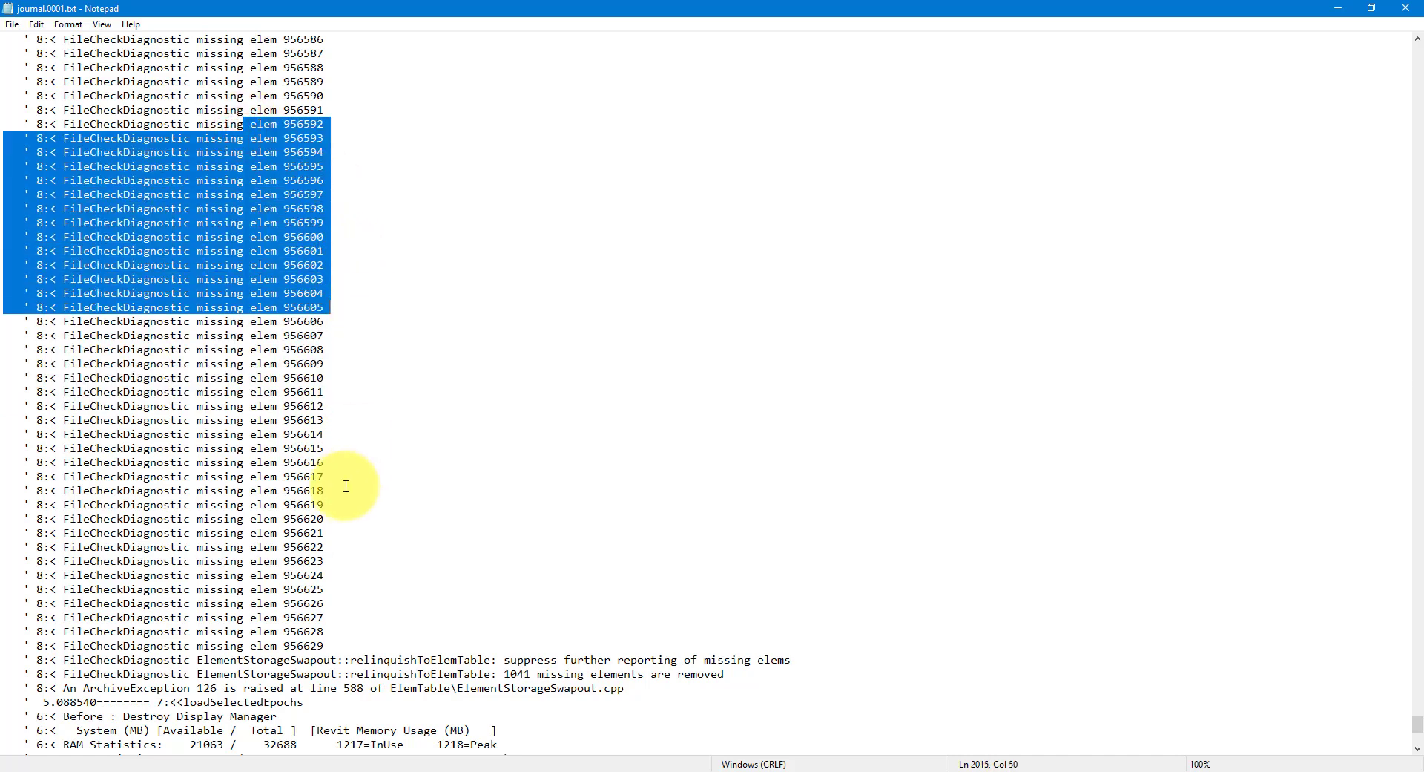
{"action": "double_click", "coordinate": [300, 644]}
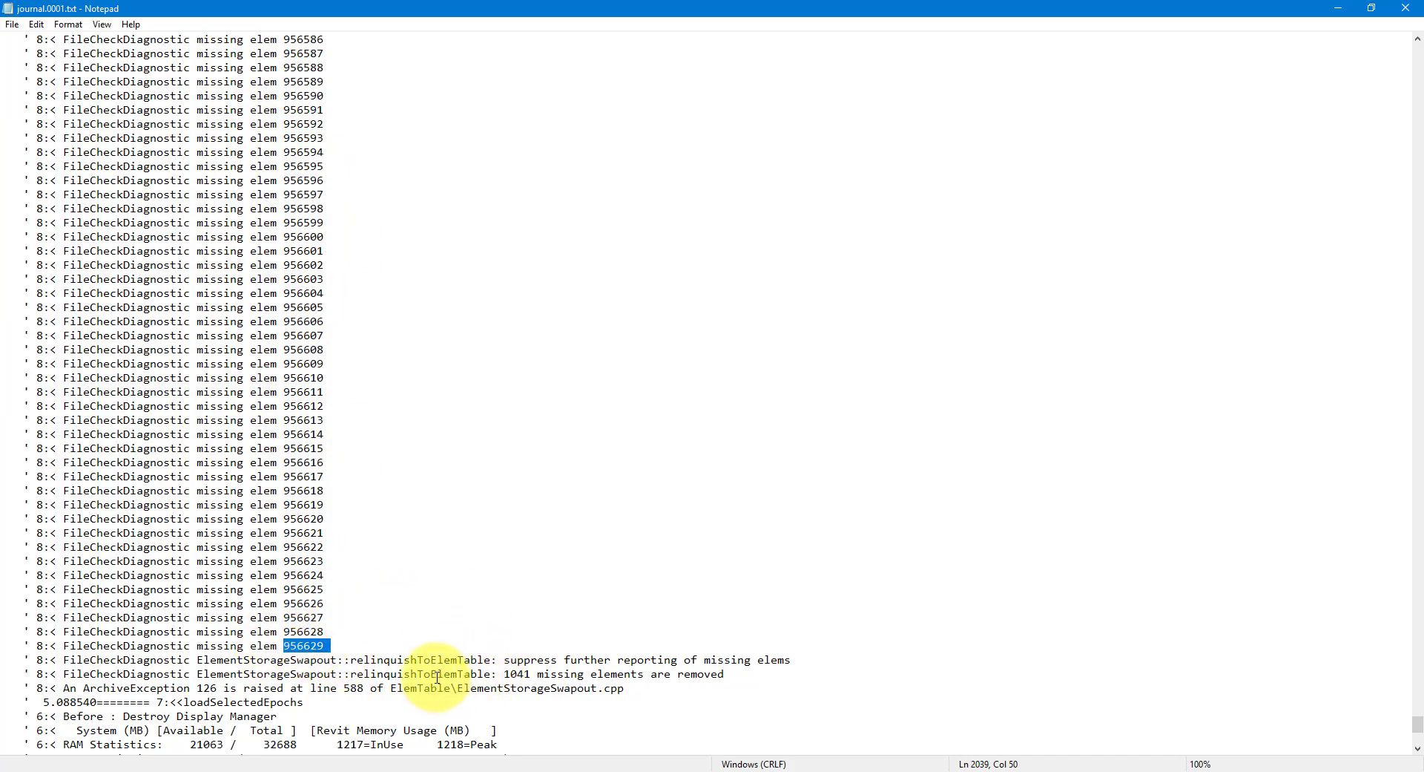
{"action": "right_click", "coordinate": [319, 645]}
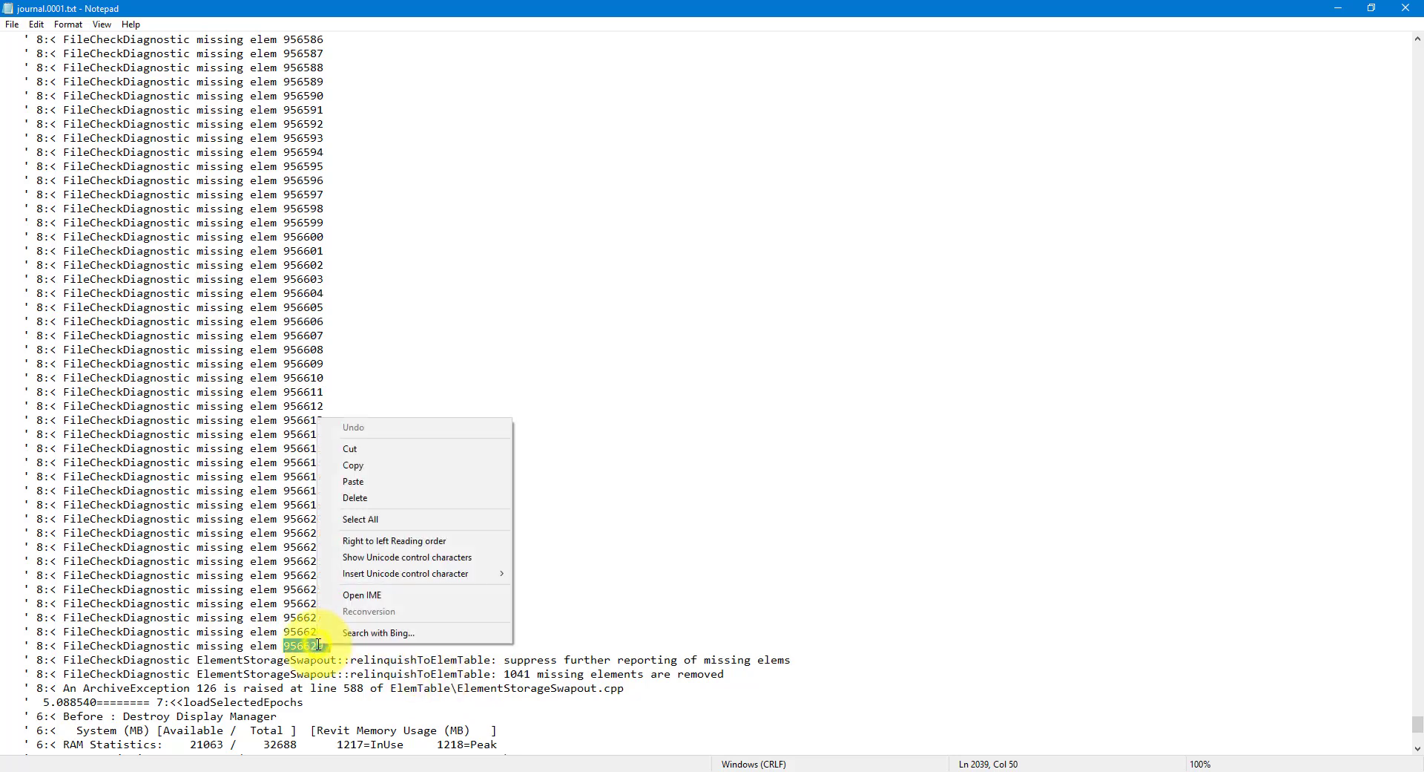
{"action": "left_click", "coordinate": [376, 466]}
- Dismiss the 956607 invalid-ID warning in Revit and reopen Select Elements by ID
{"action": "left_click", "coordinate": [1335, 8]}
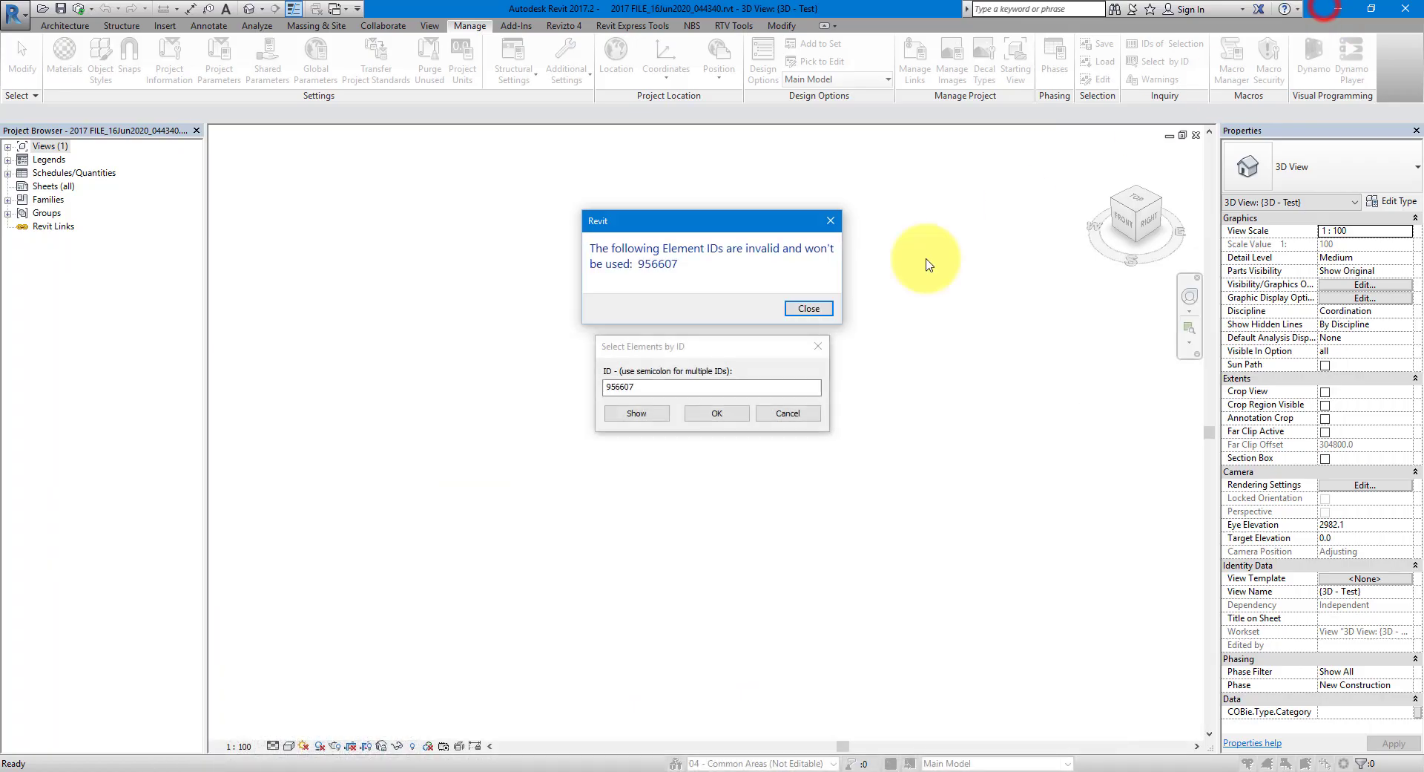
{"action": "left_click", "coordinate": [821, 306]}
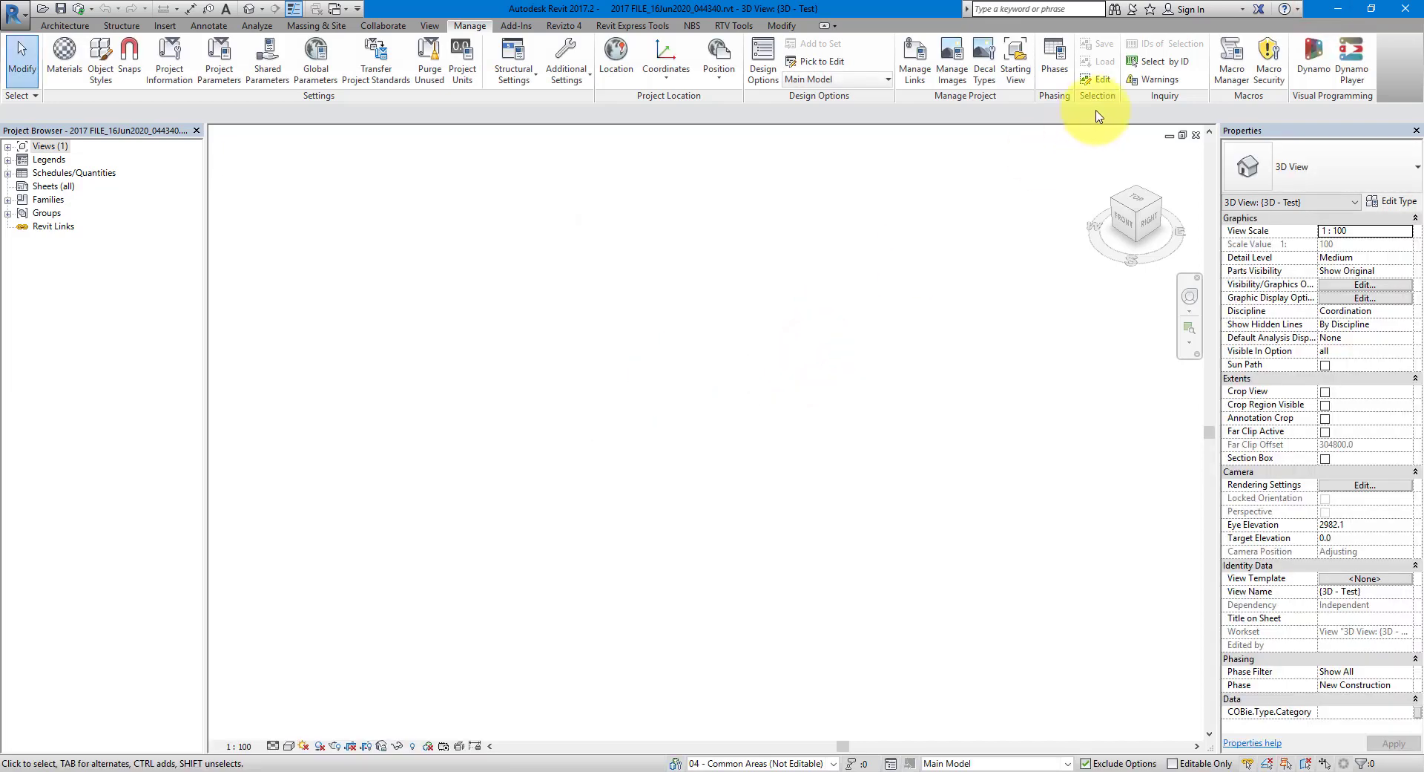
{"action": "left_click", "coordinate": [1153, 63]}
- Paste 956629 into the ID field, confirm, and dismiss the resulting invalid-ID error
{"action": "right_click", "coordinate": [710, 386]}
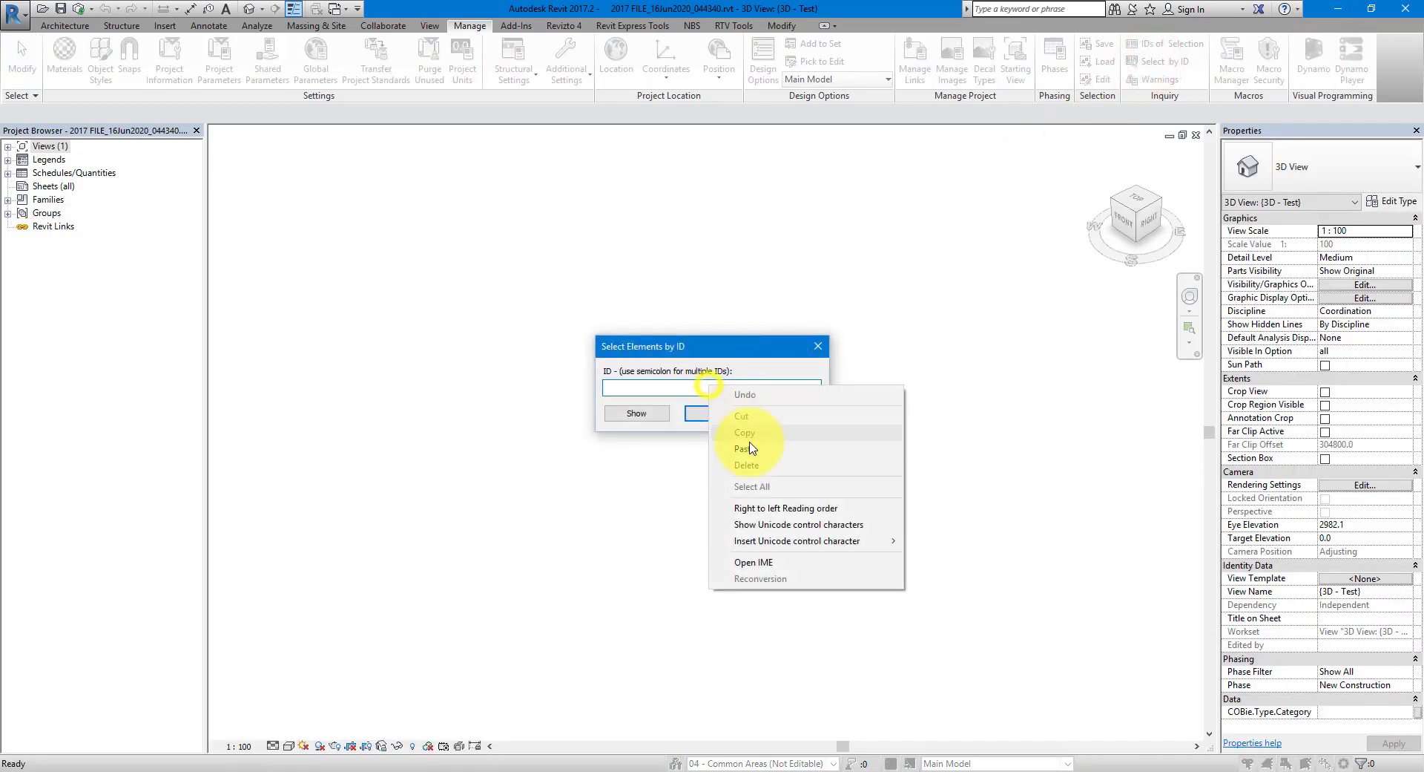
{"action": "left_click", "coordinate": [746, 447]}
{"action": "left_click", "coordinate": [717, 413]}
{"action": "left_click_drag", "start_coordinate": [716, 405], "coordinate": [727, 224]}
{"action": "left_click", "coordinate": [805, 306]}
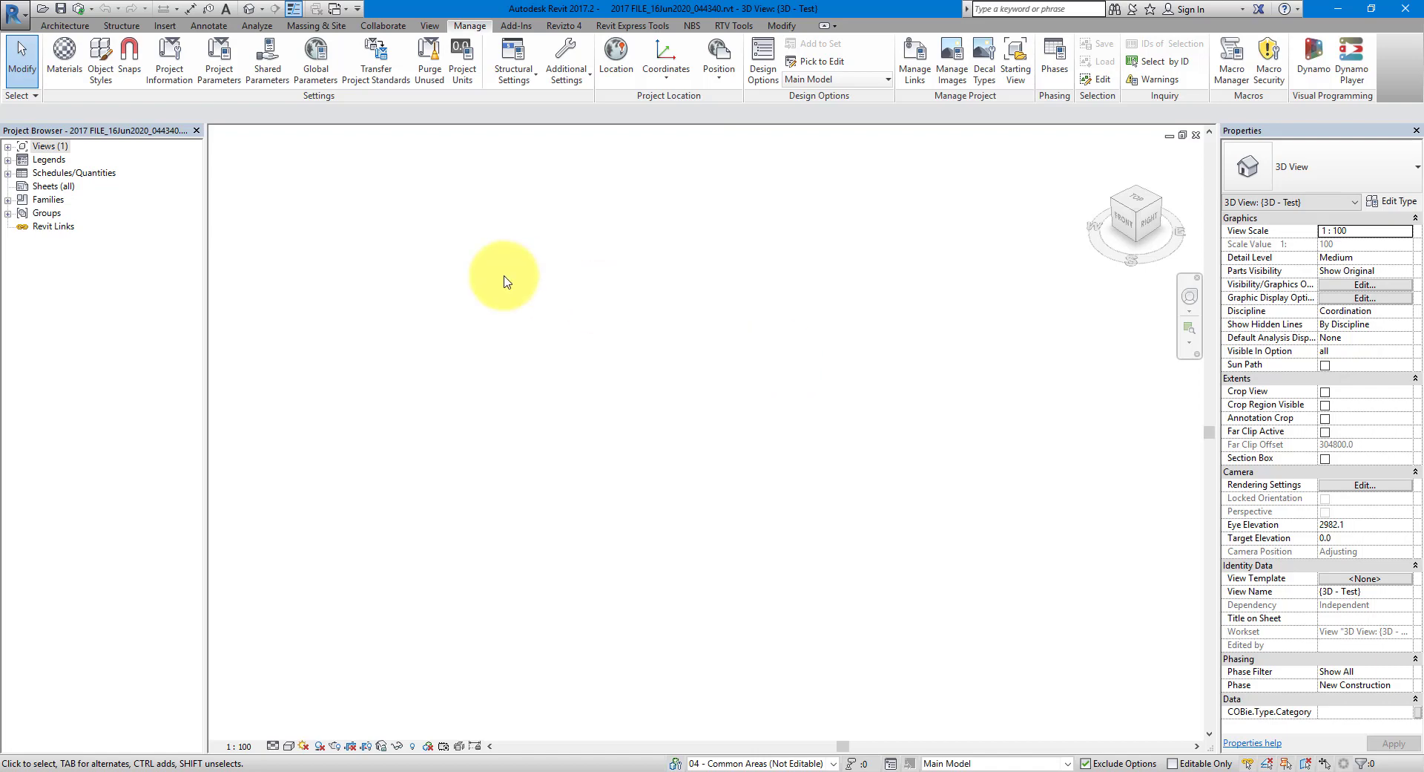
- Close the project and reopen 2017 FILE.rvt detached from central, preserving worksets
{"action": "left_click", "coordinate": [16, 24]}
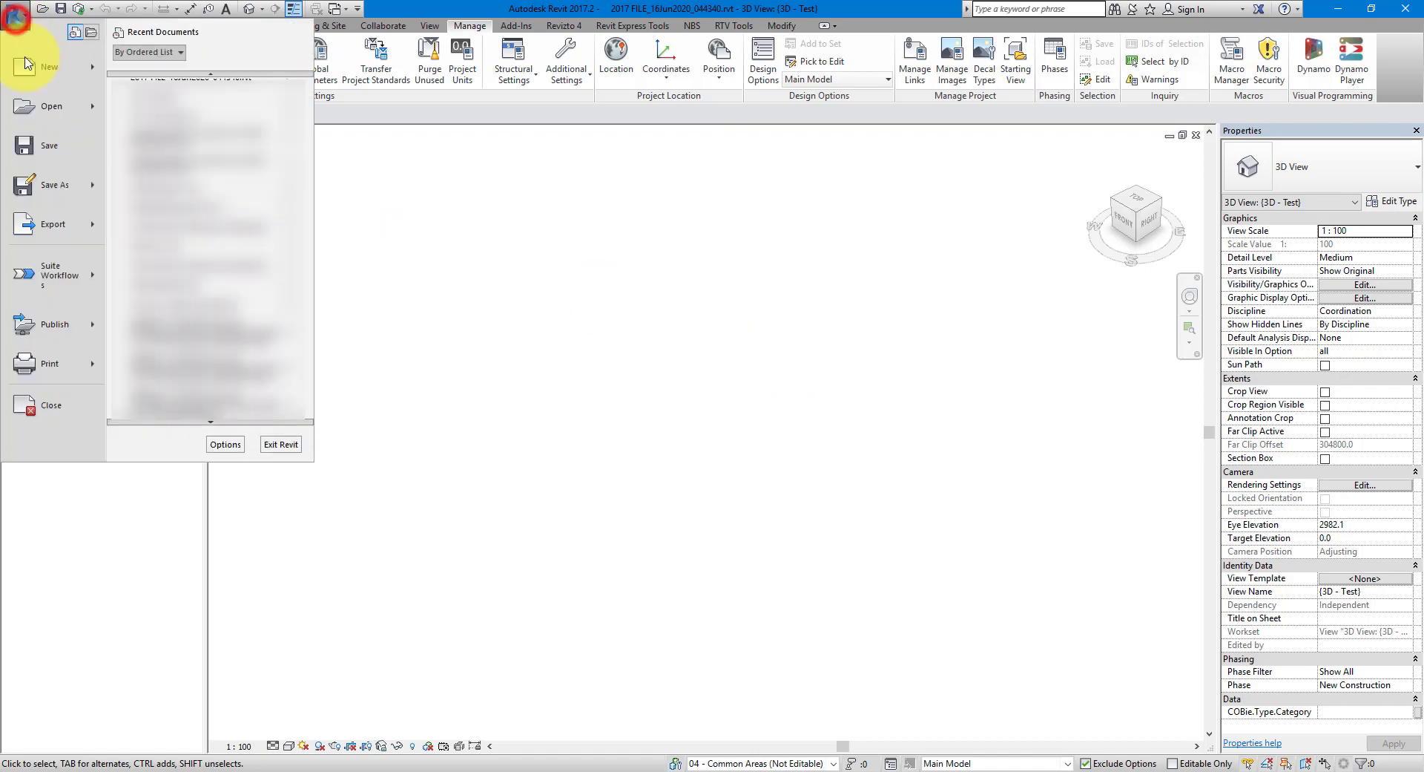
{"action": "left_click", "coordinate": [66, 401]}
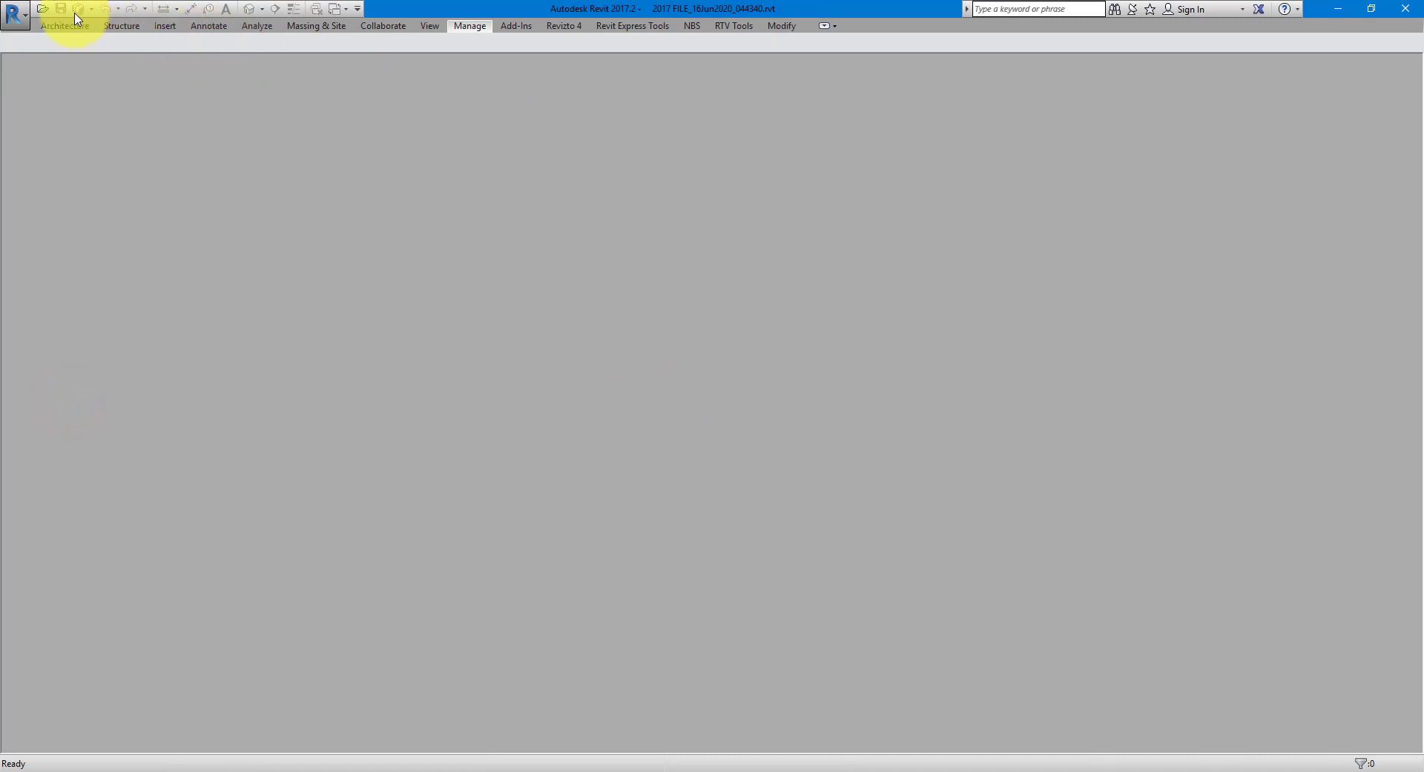
{"action": "left_click", "coordinate": [42, 10]}
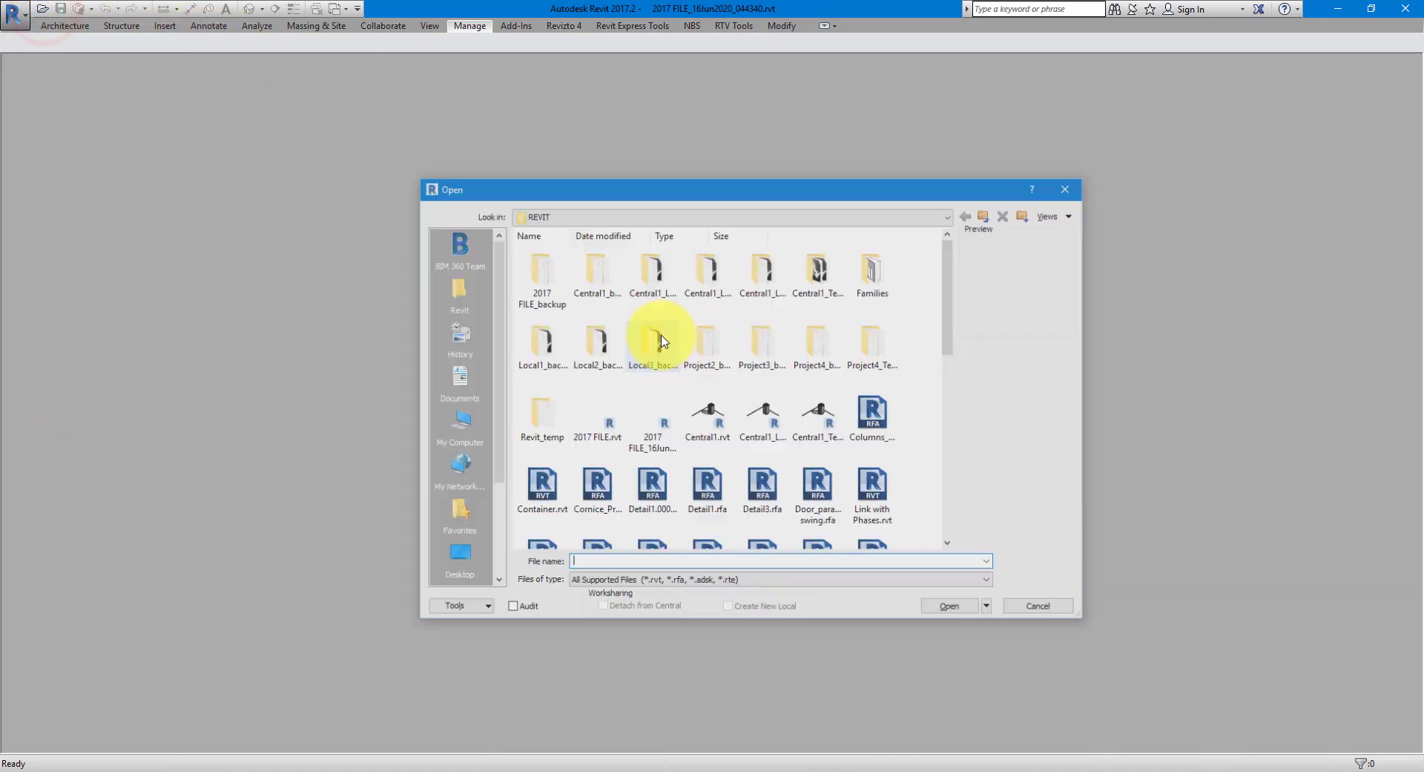
{"action": "left_click", "coordinate": [607, 414]}
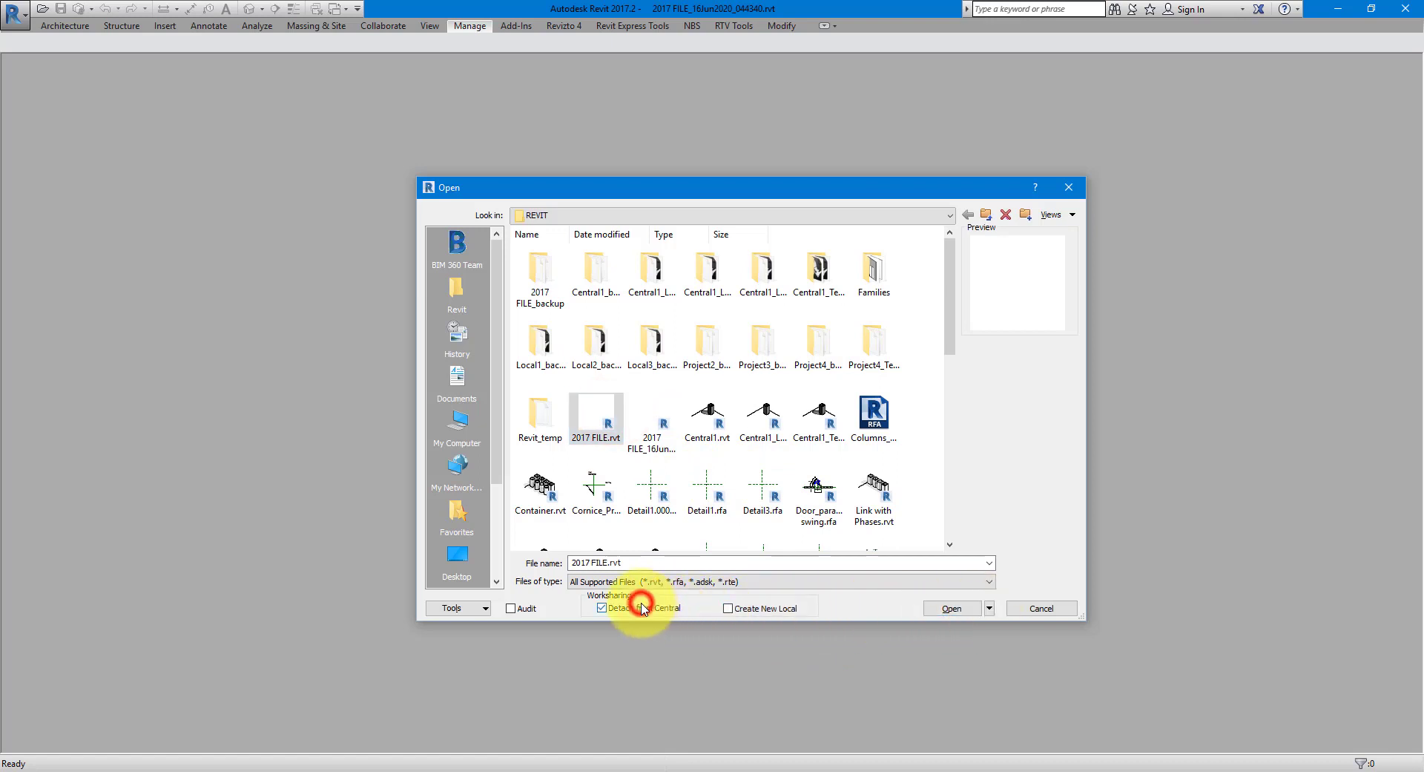
{"action": "left_click", "coordinate": [976, 608]}
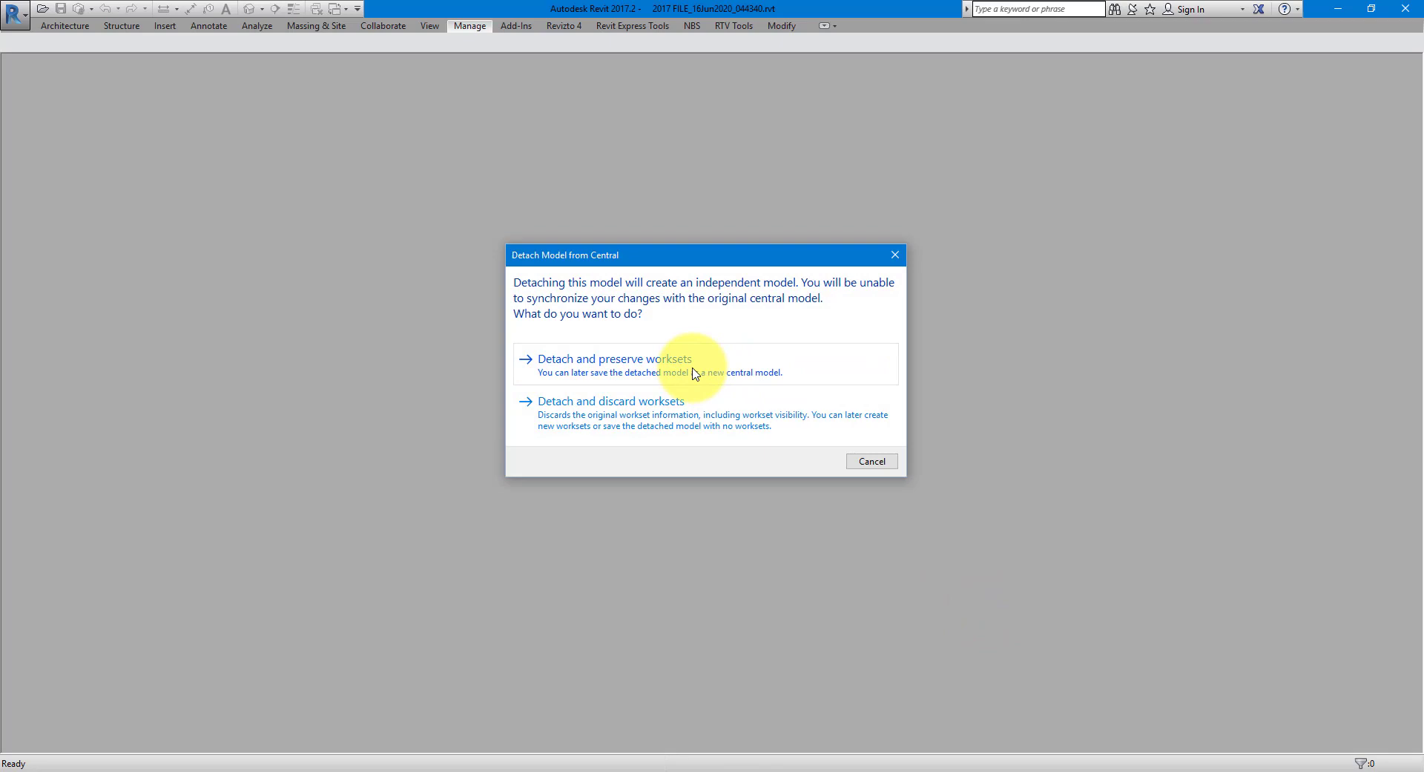
{"action": "left_click", "coordinate": [695, 373]}
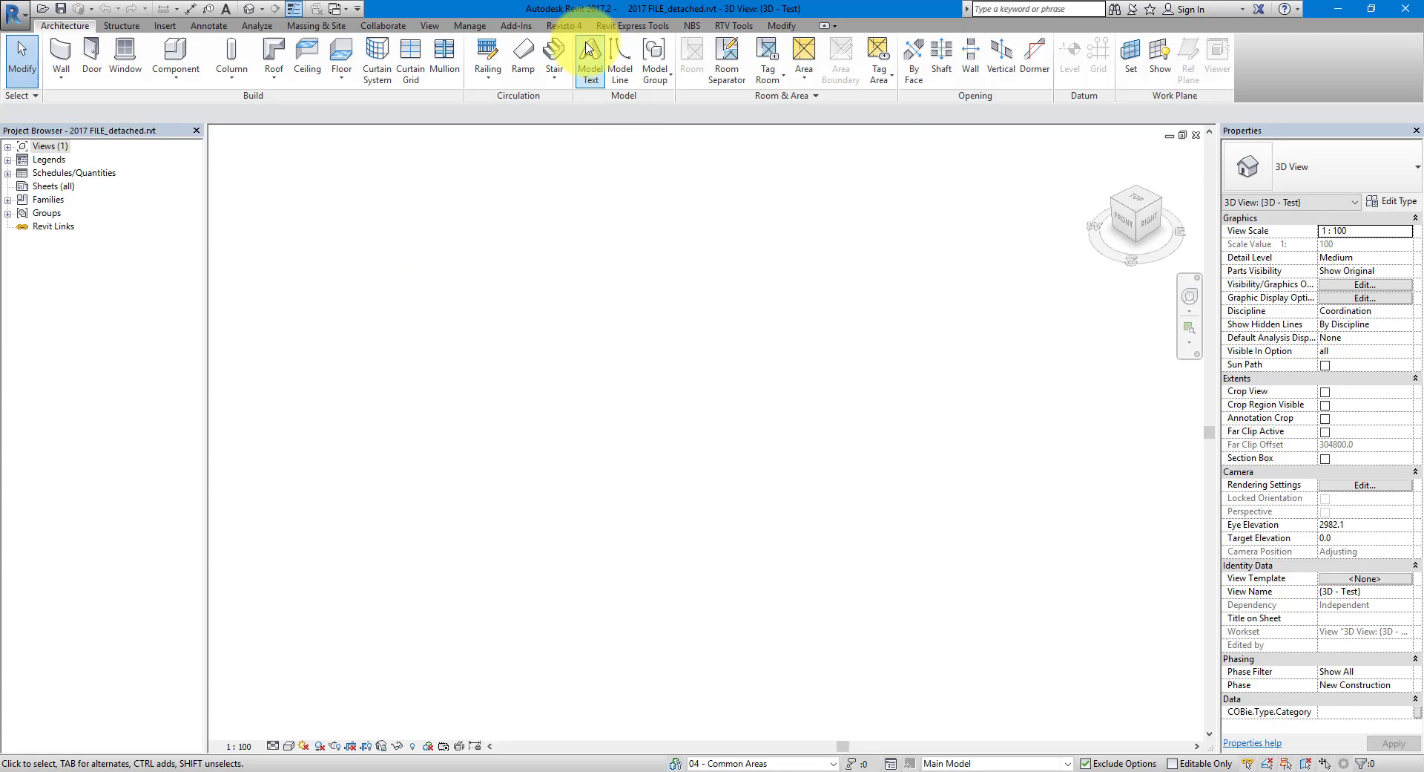
- Switch to the Collaborate tab and expand Families in the Project Browser
{"action": "left_click", "coordinate": [403, 27]}
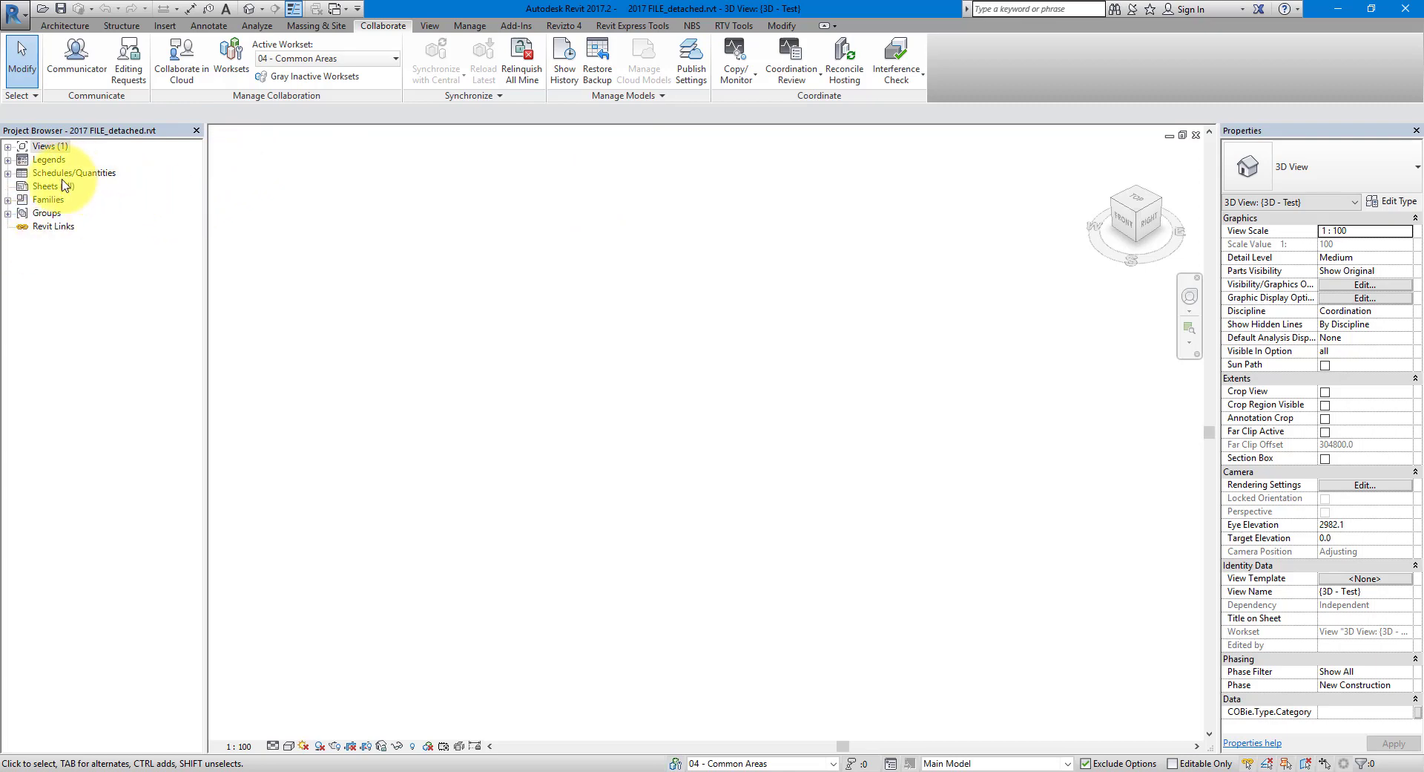
{"action": "left_click", "coordinate": [8, 200]}
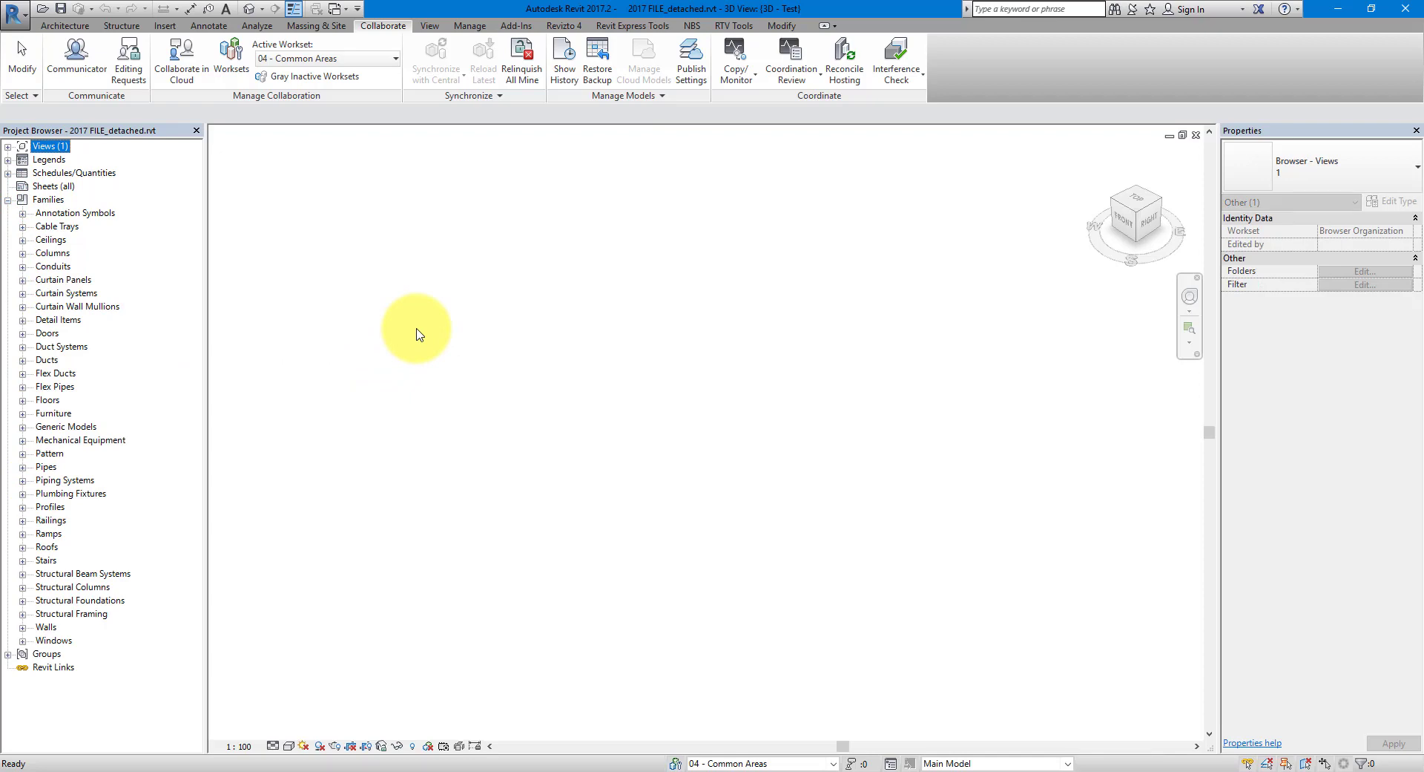
- Save all loaded families to a new Families 1 folder; Family K (Bath) fails to save
{"action": "left_click", "coordinate": [419, 335]}
{"action": "left_click", "coordinate": [13, 22]}
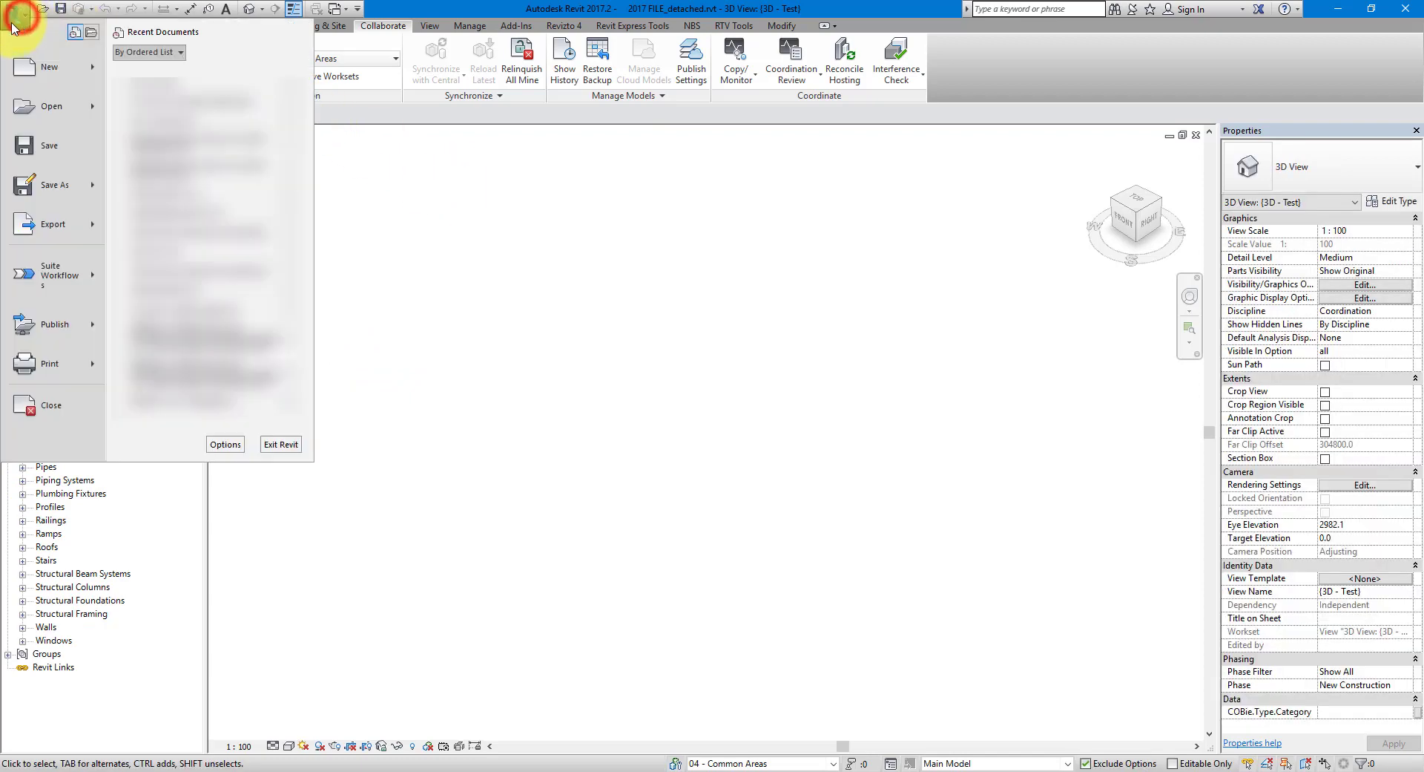
{"action": "mouse_move", "coordinate": [74, 193]}
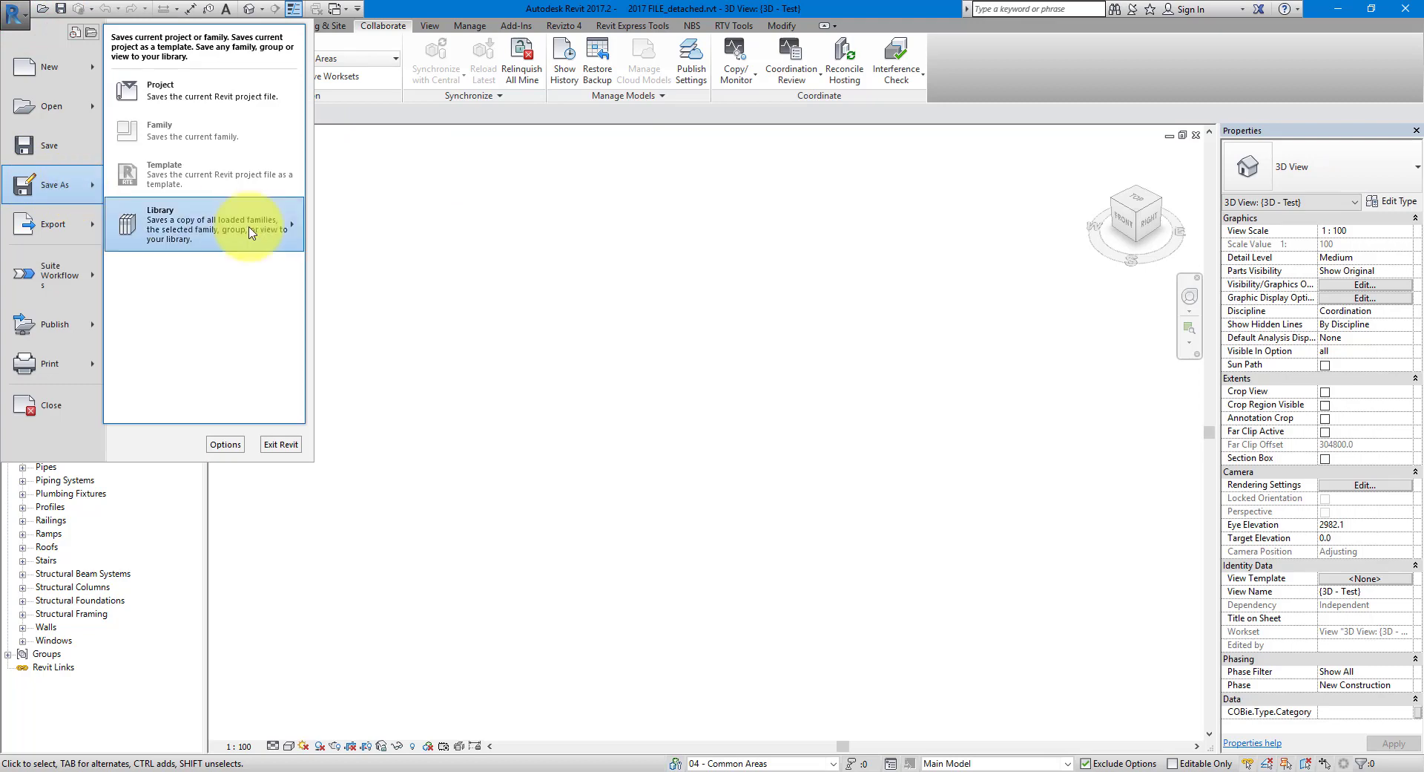
{"action": "mouse_move", "coordinate": [267, 224]}
{"action": "left_click", "coordinate": [353, 210]}
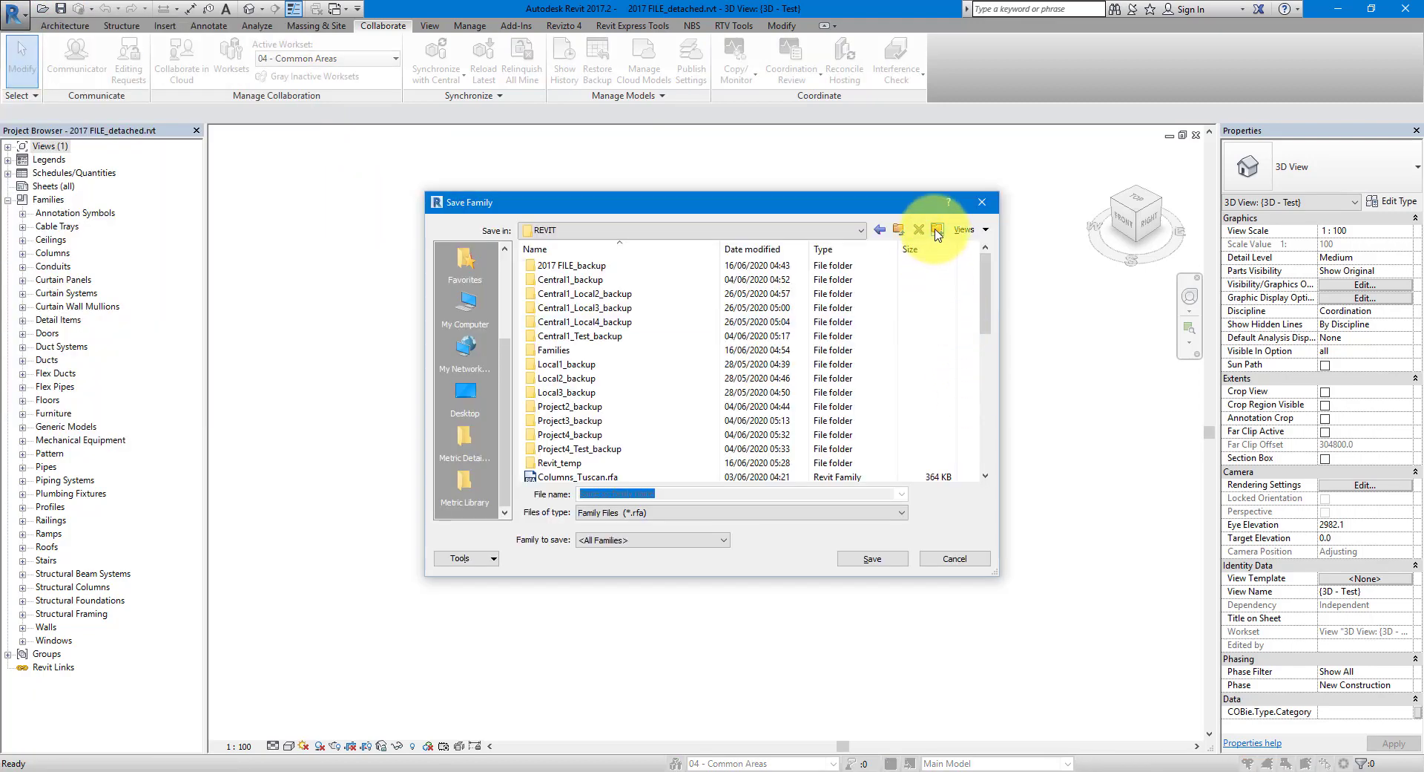
{"action": "left_click", "coordinate": [937, 231]}
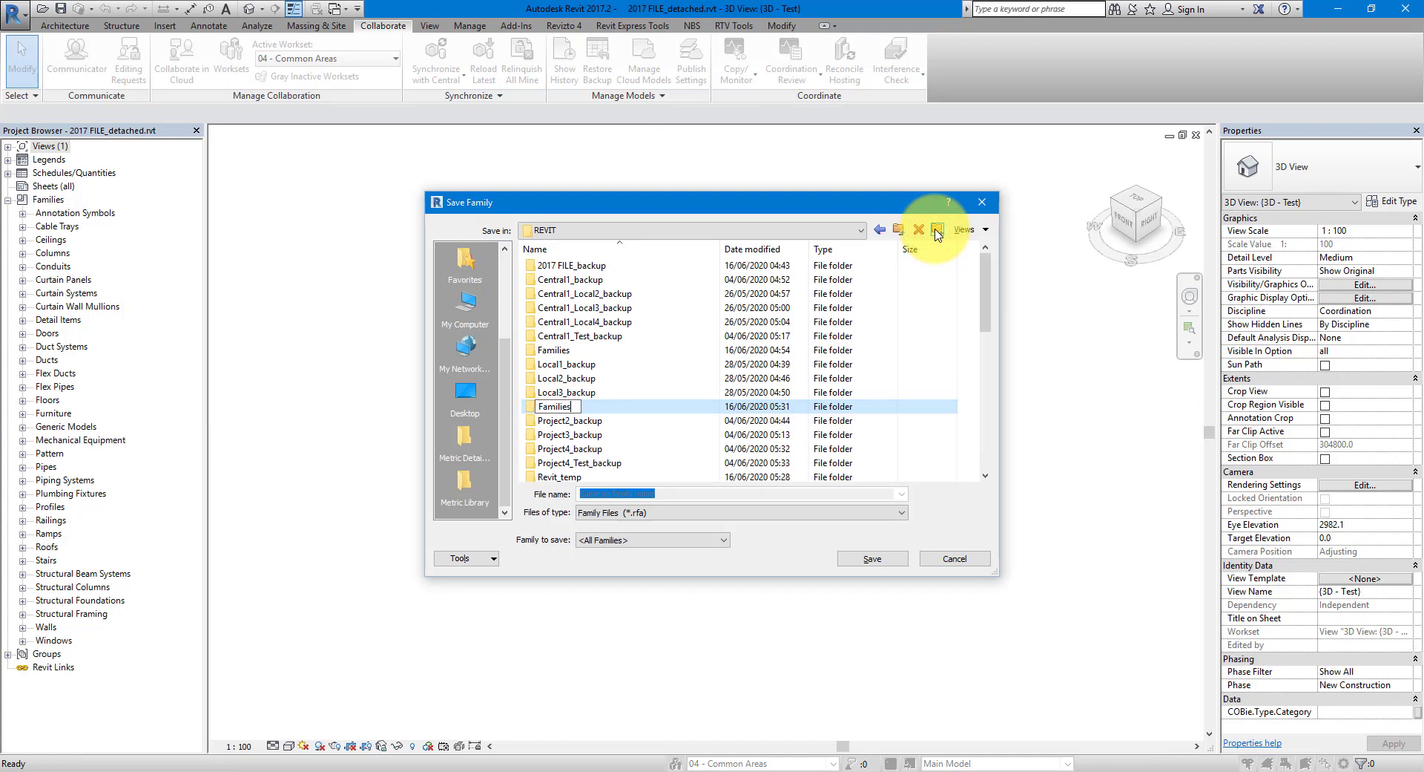
{"action": "key", "text": "Return"}
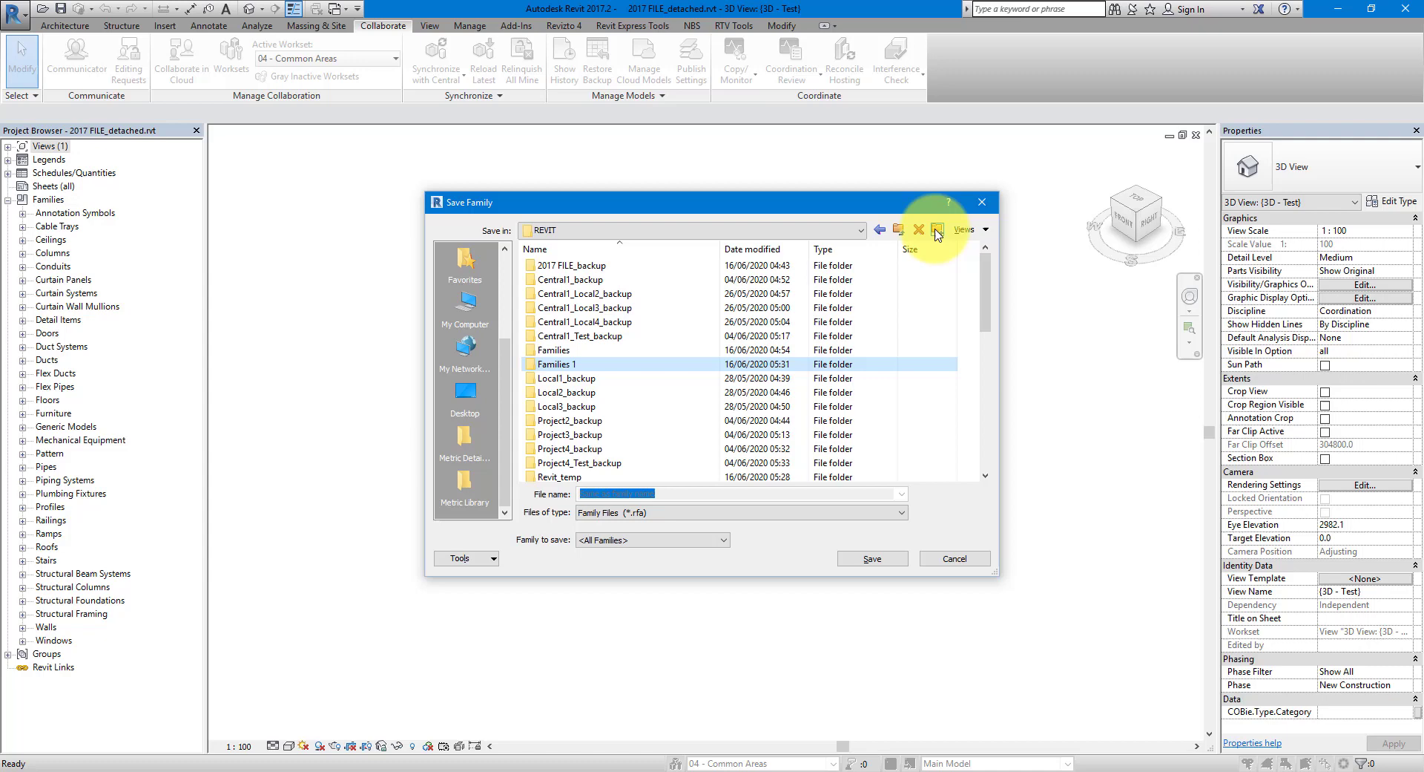
{"action": "key", "text": "Return"}
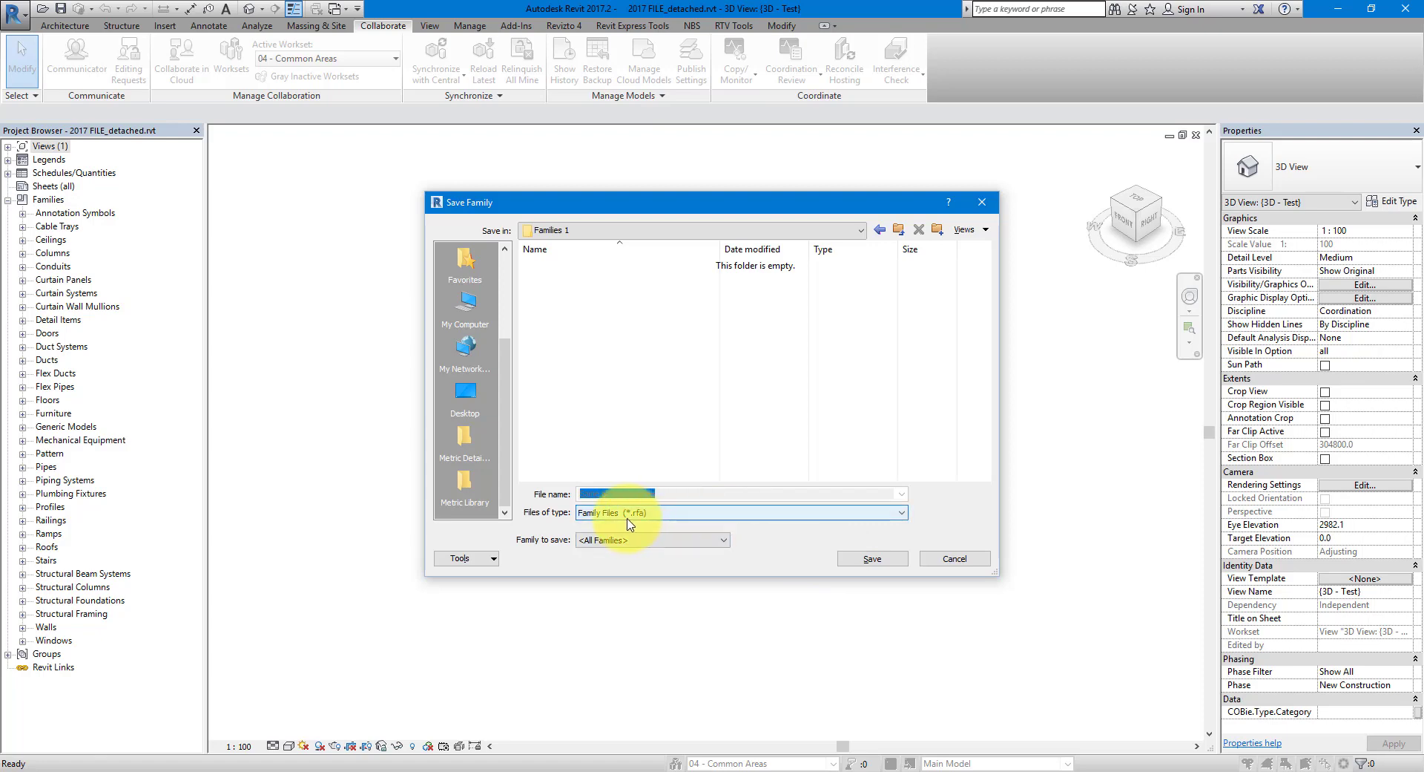
{"action": "left_click", "coordinate": [882, 559]}
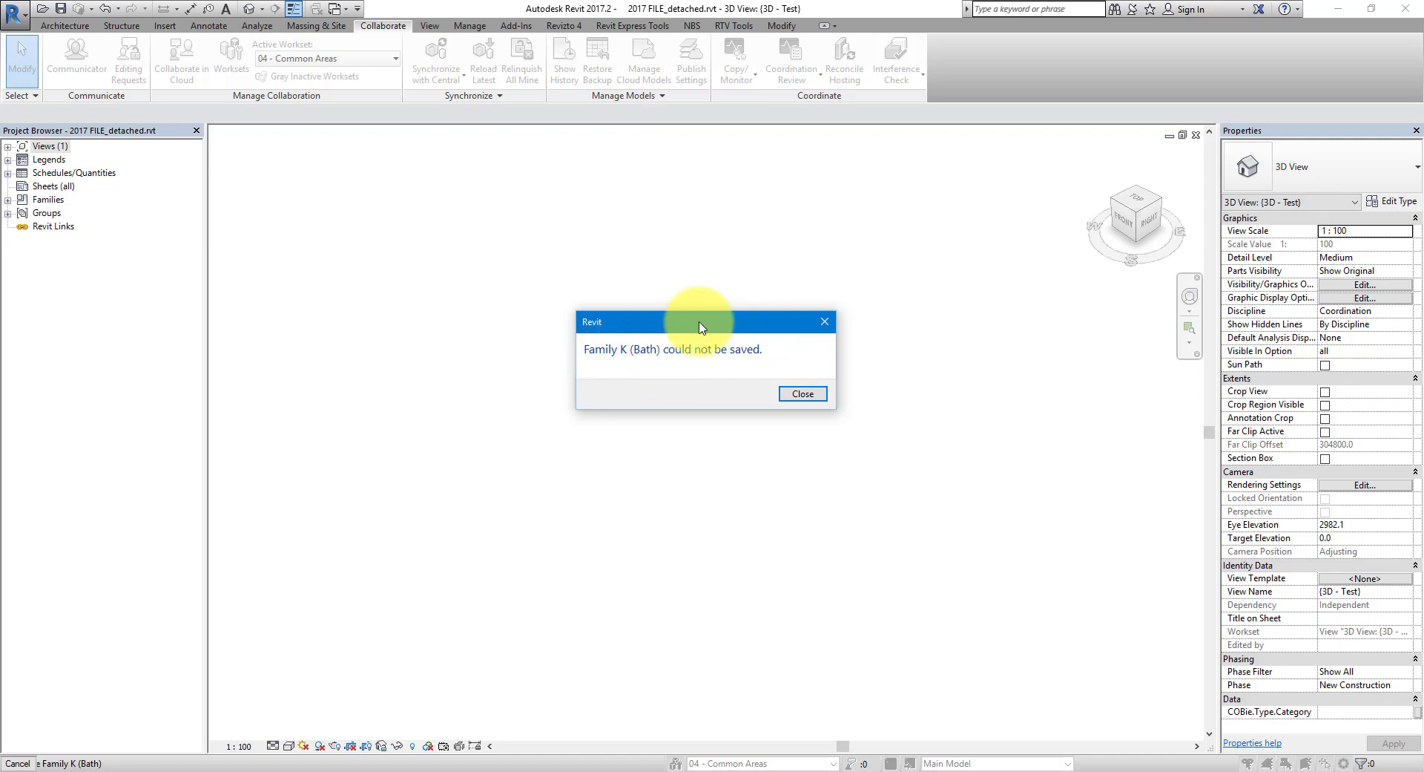
- Dismiss the Family K (Bath) error and note L x2 Balcony in the failed-families list
{"action": "left_click_drag", "start_coordinate": [766, 329], "coordinate": [775, 362]}
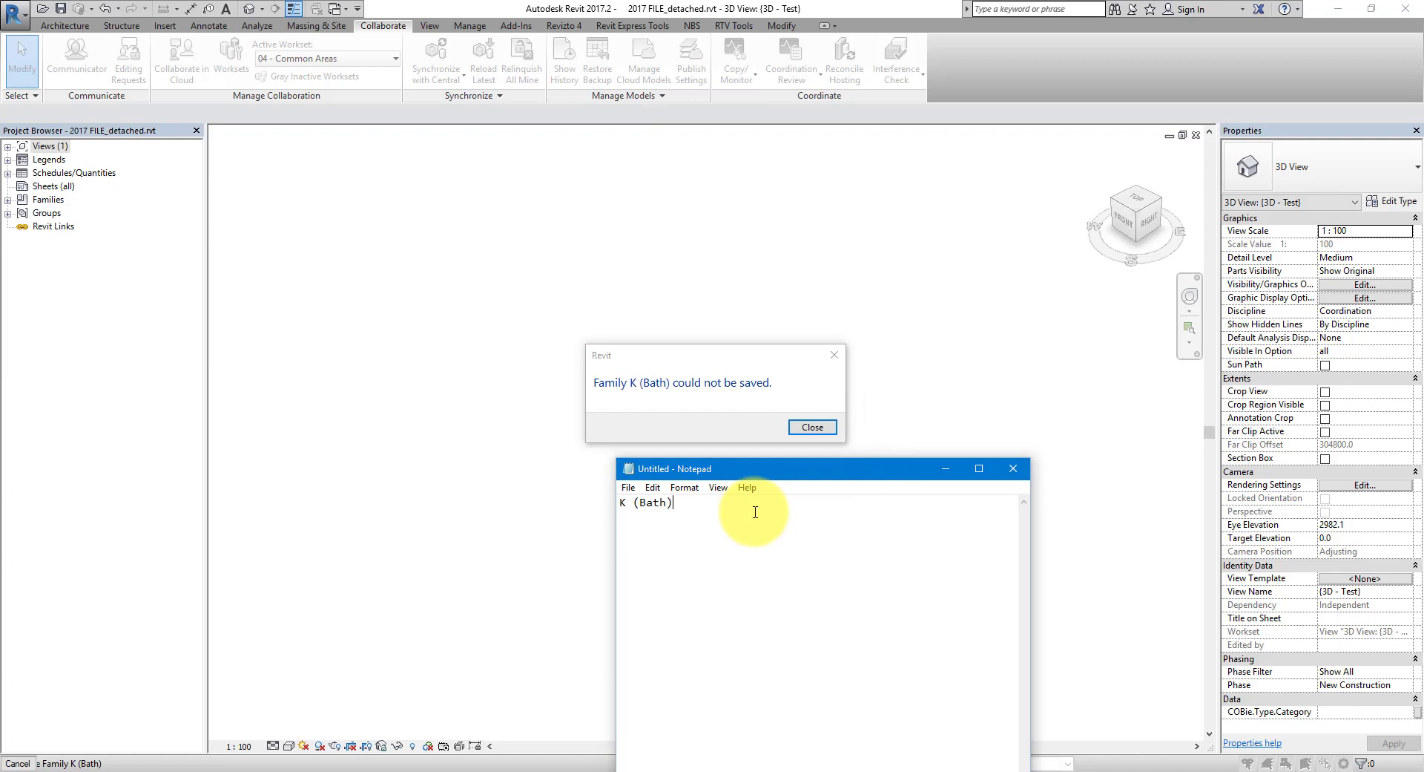
{"action": "left_click", "coordinate": [813, 428]}
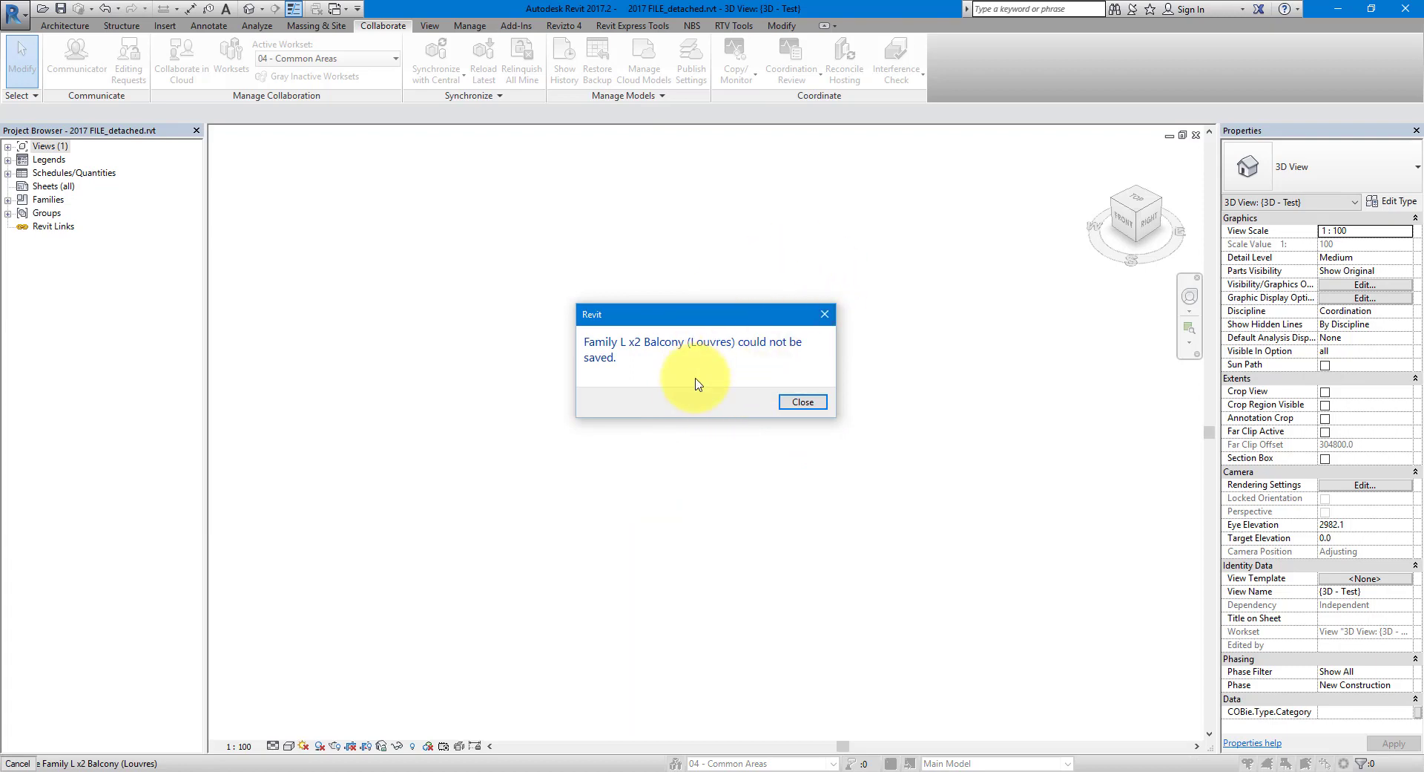
{"action": "key", "text": "alt+Tab"}
{"action": "left_click", "coordinate": [714, 473]}
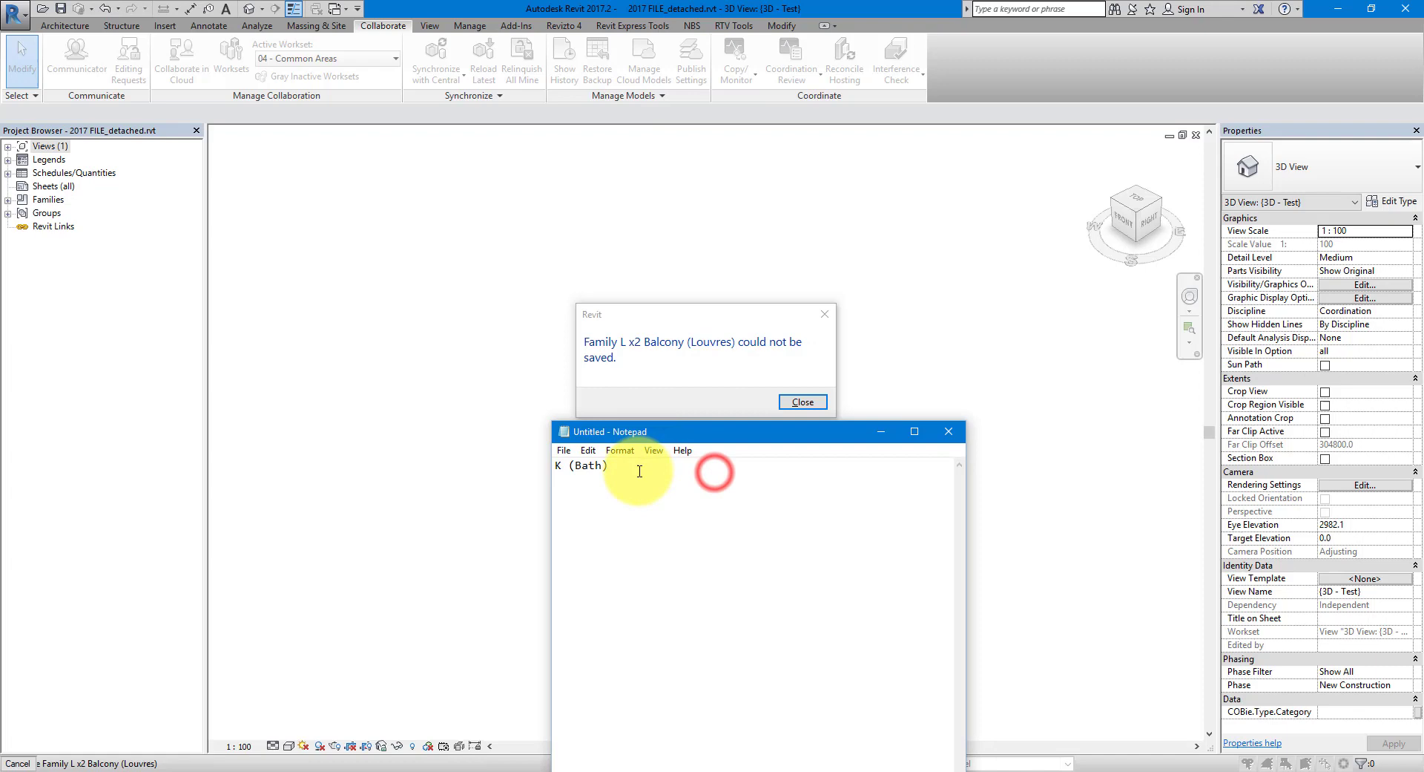
{"action": "left_click", "coordinate": [639, 471]}
{"action": "type", "text": "L x2 Balcony (Louvres"}
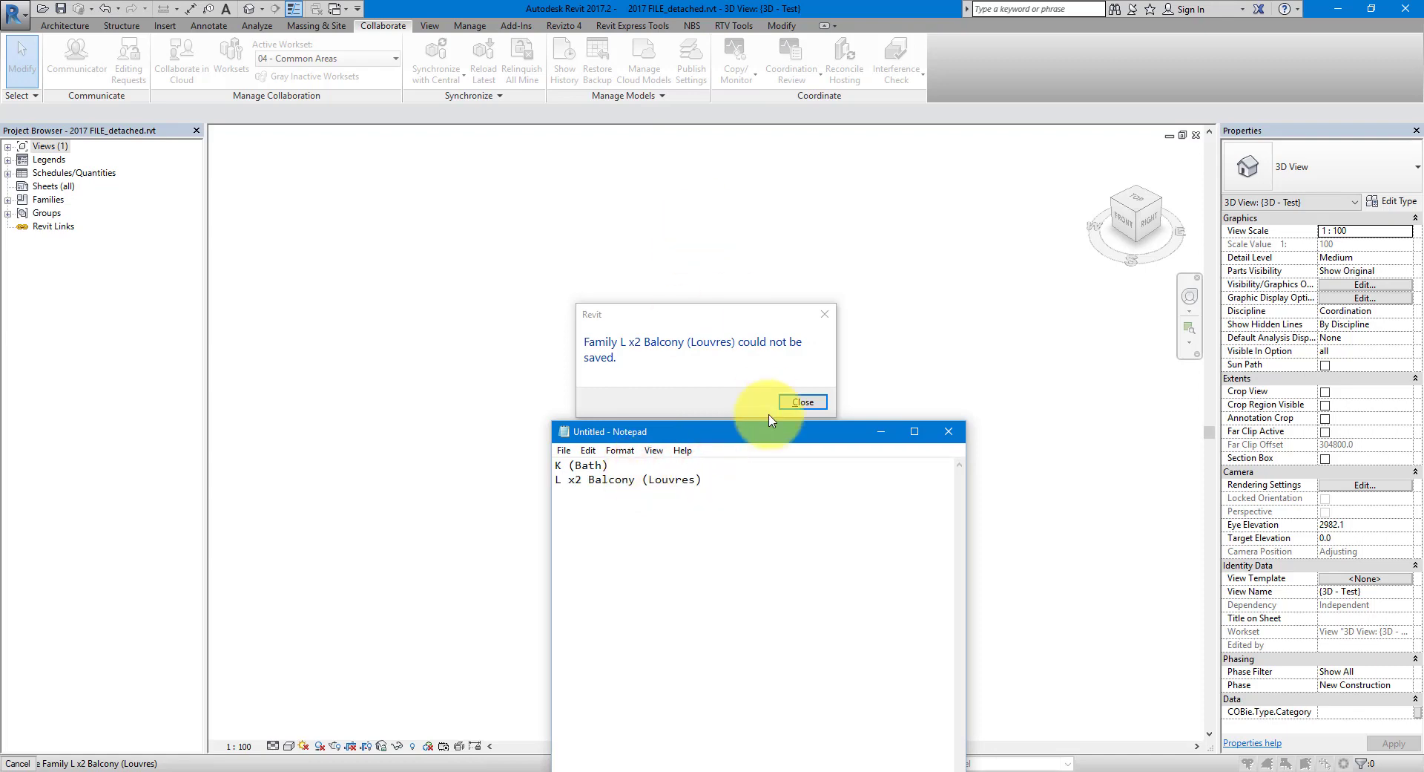
- Dismiss the L x2 Balcony (Louvres), L x3 Balcony and L(B) x2 1575mm errors, logging each in Notepad
{"action": "left_click", "coordinate": [744, 340]}
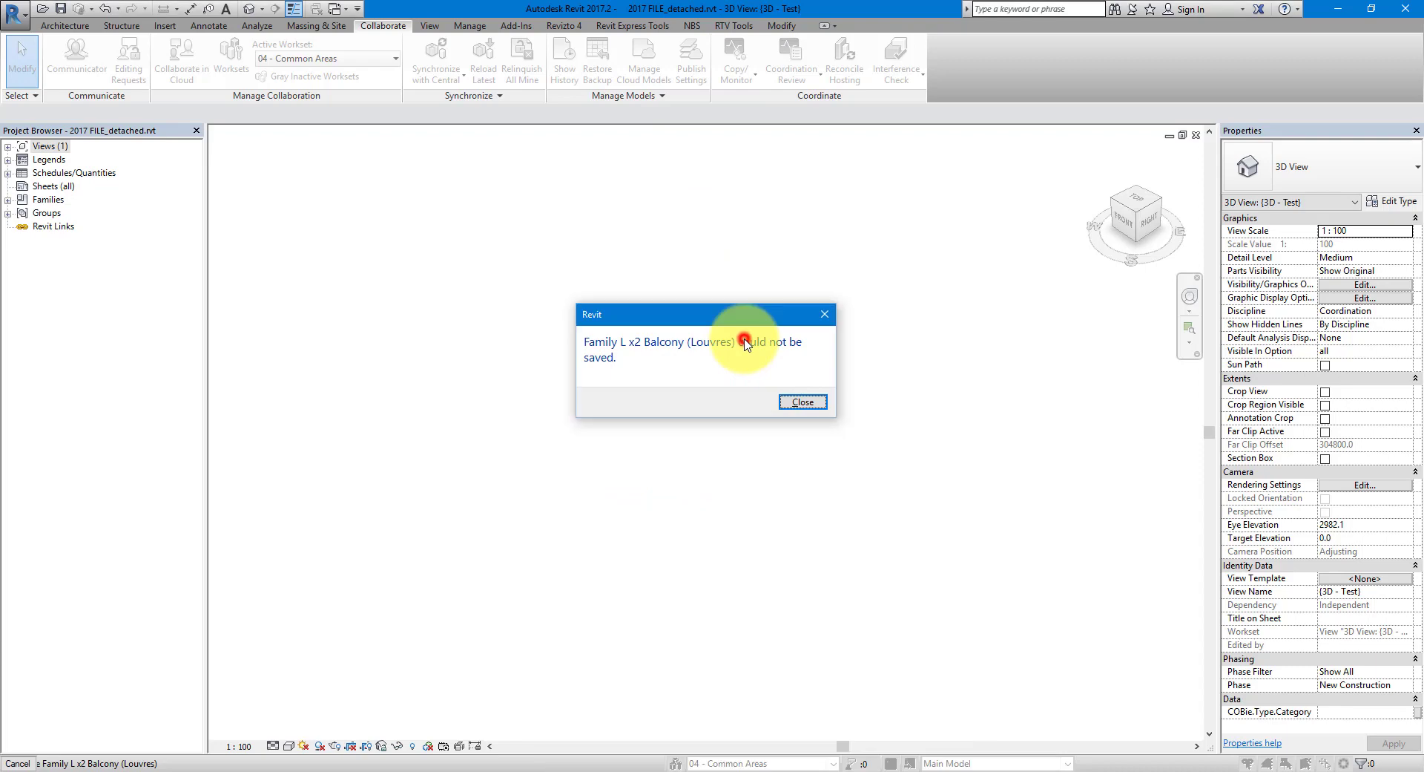
{"action": "left_click", "coordinate": [801, 401]}
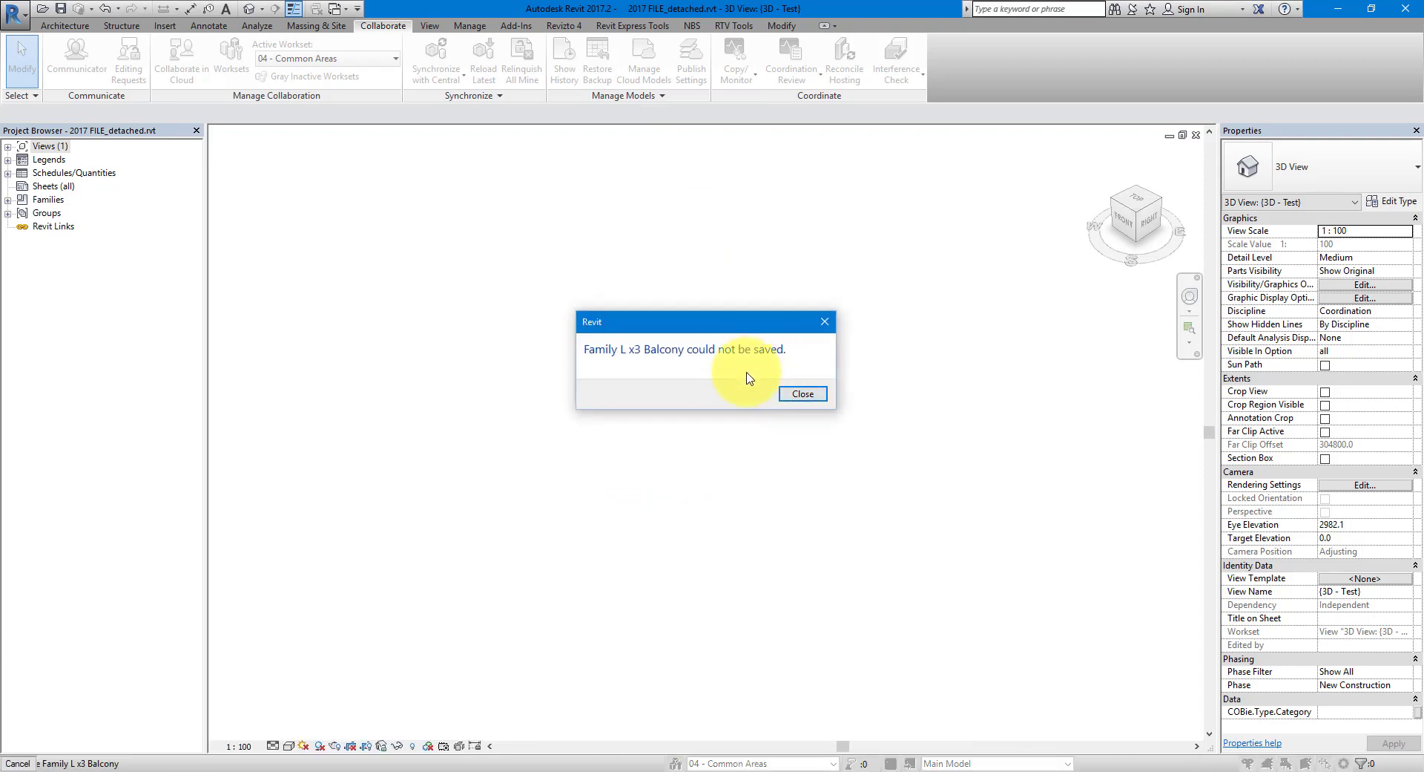
{"action": "key", "text": "alt+Tab"}
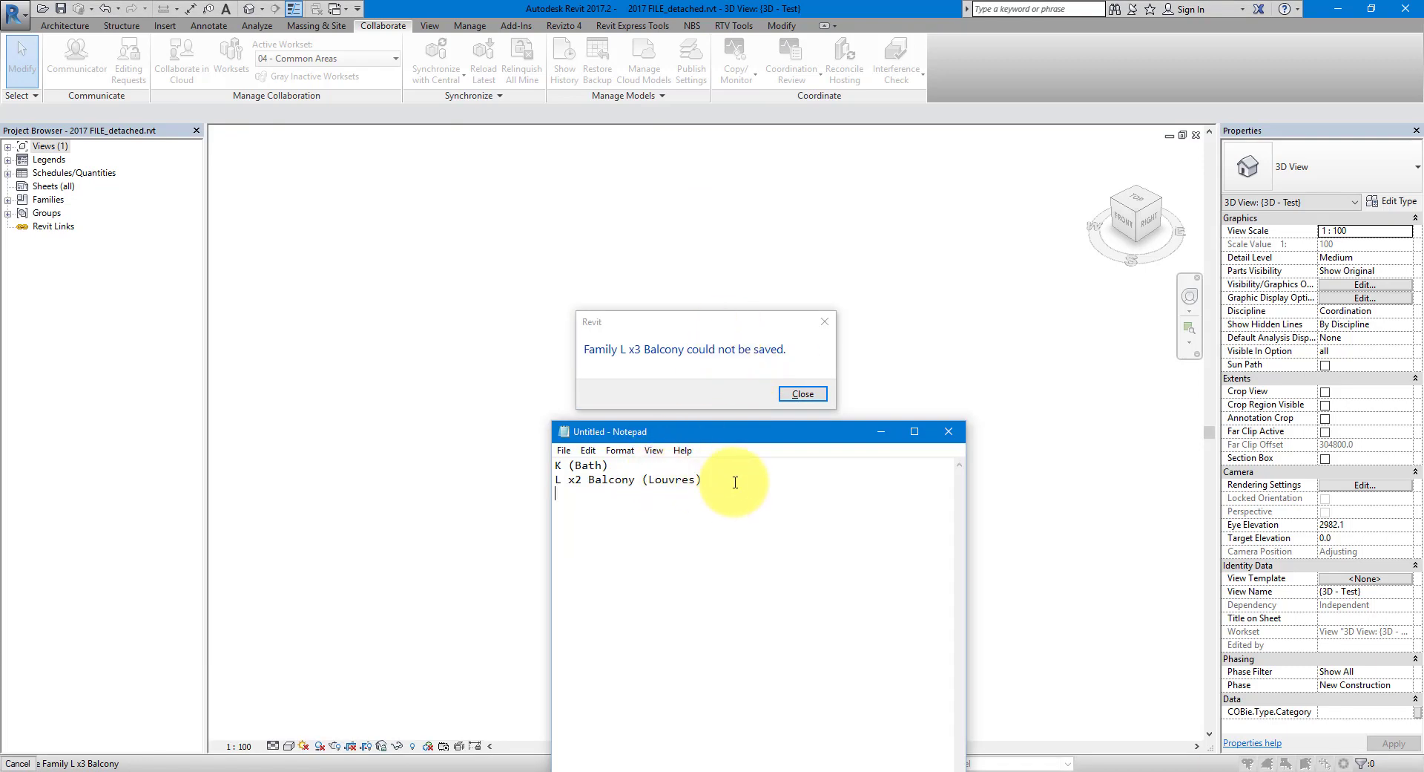
{"action": "type", "text": "Family L x3 Balcony"}
{"action": "left_click", "coordinate": [802, 394]}
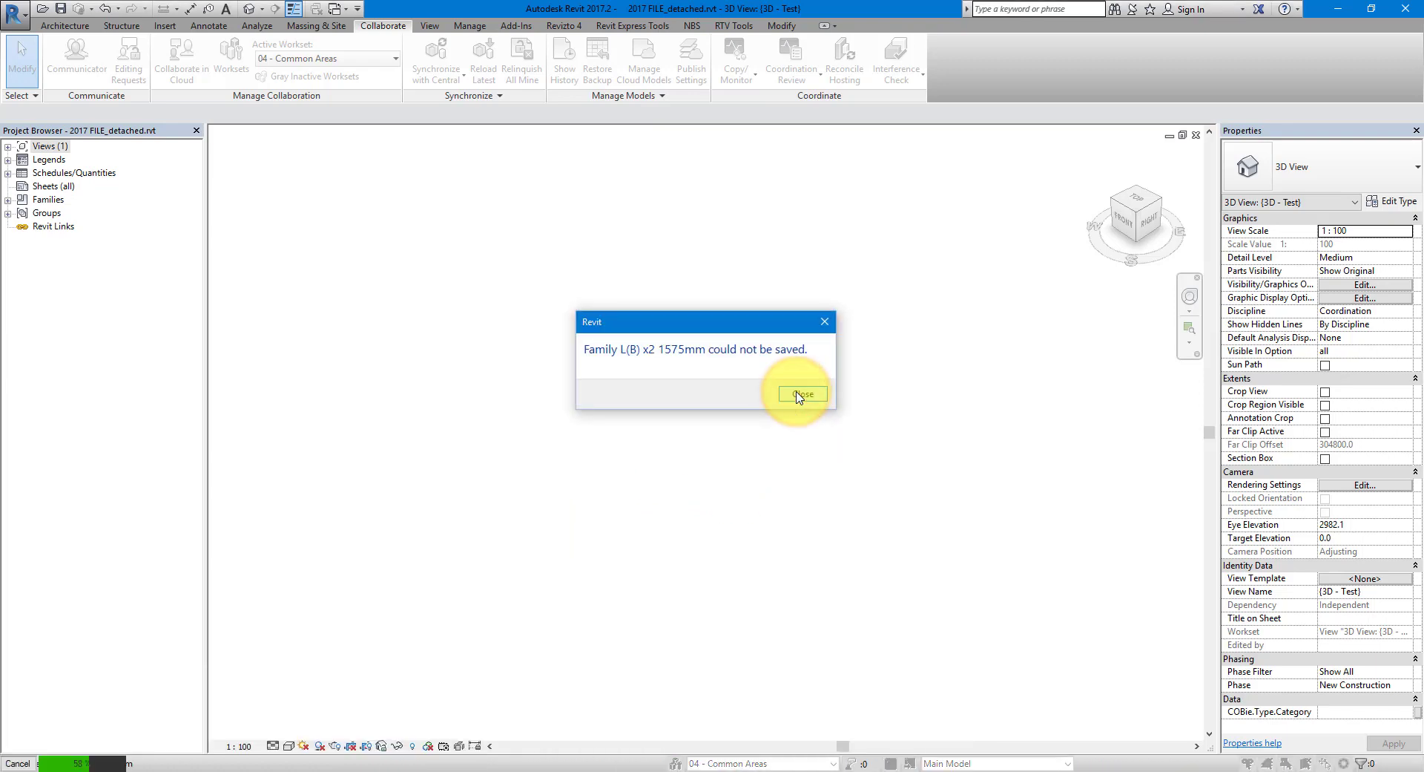
{"action": "key", "text": "alt+Tab"}
{"action": "left_click", "coordinate": [706, 481]}
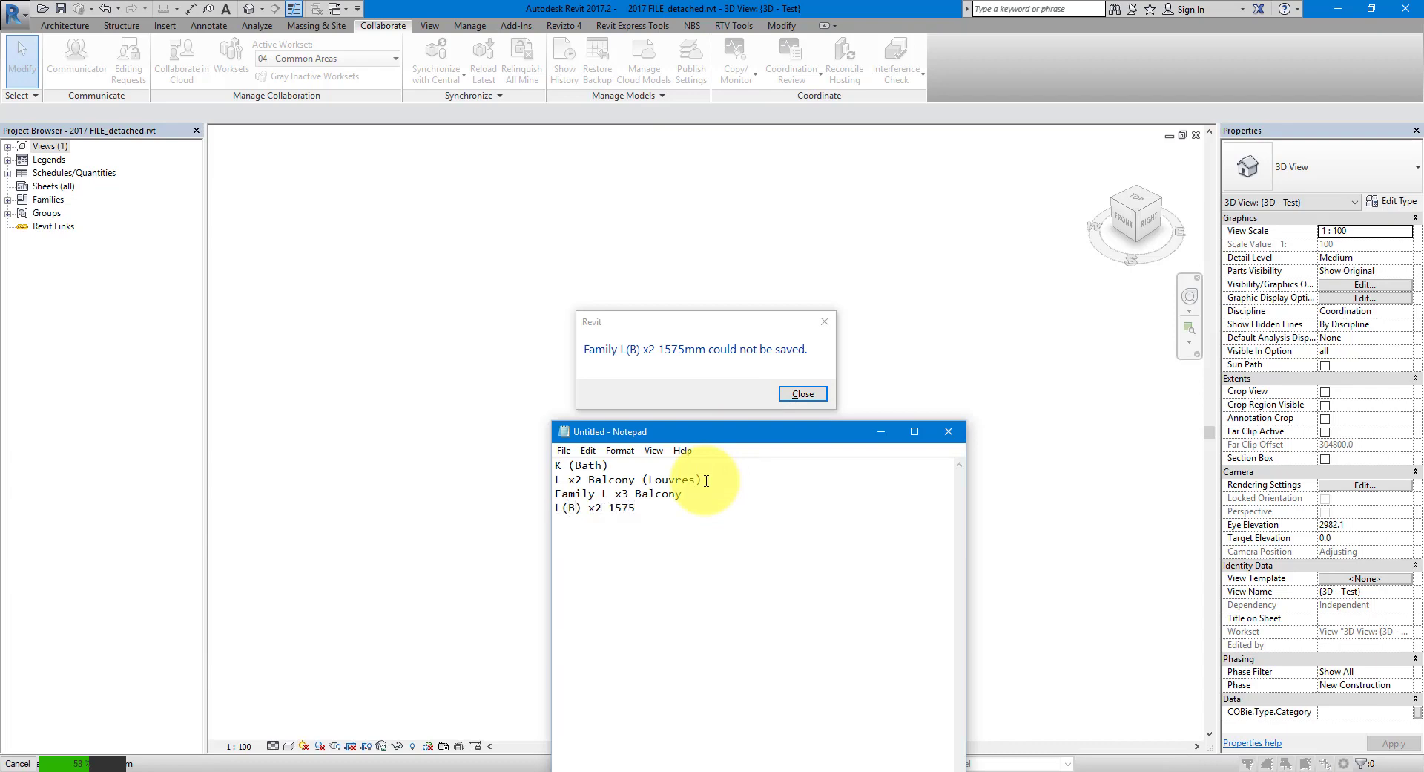
{"action": "left_click", "coordinate": [802, 393]}
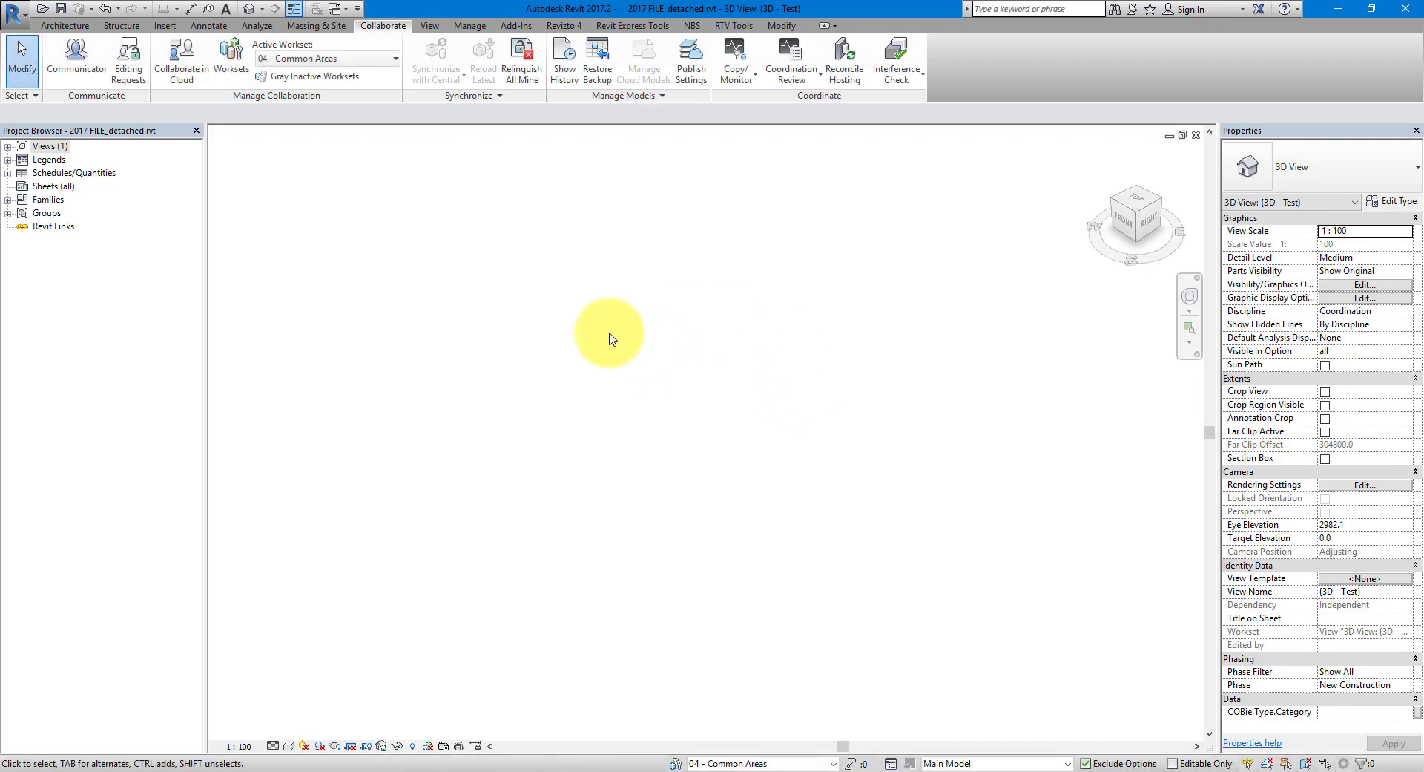
{"action": "left_click_drag", "start_coordinate": [542, 322], "coordinate": [863, 566]}
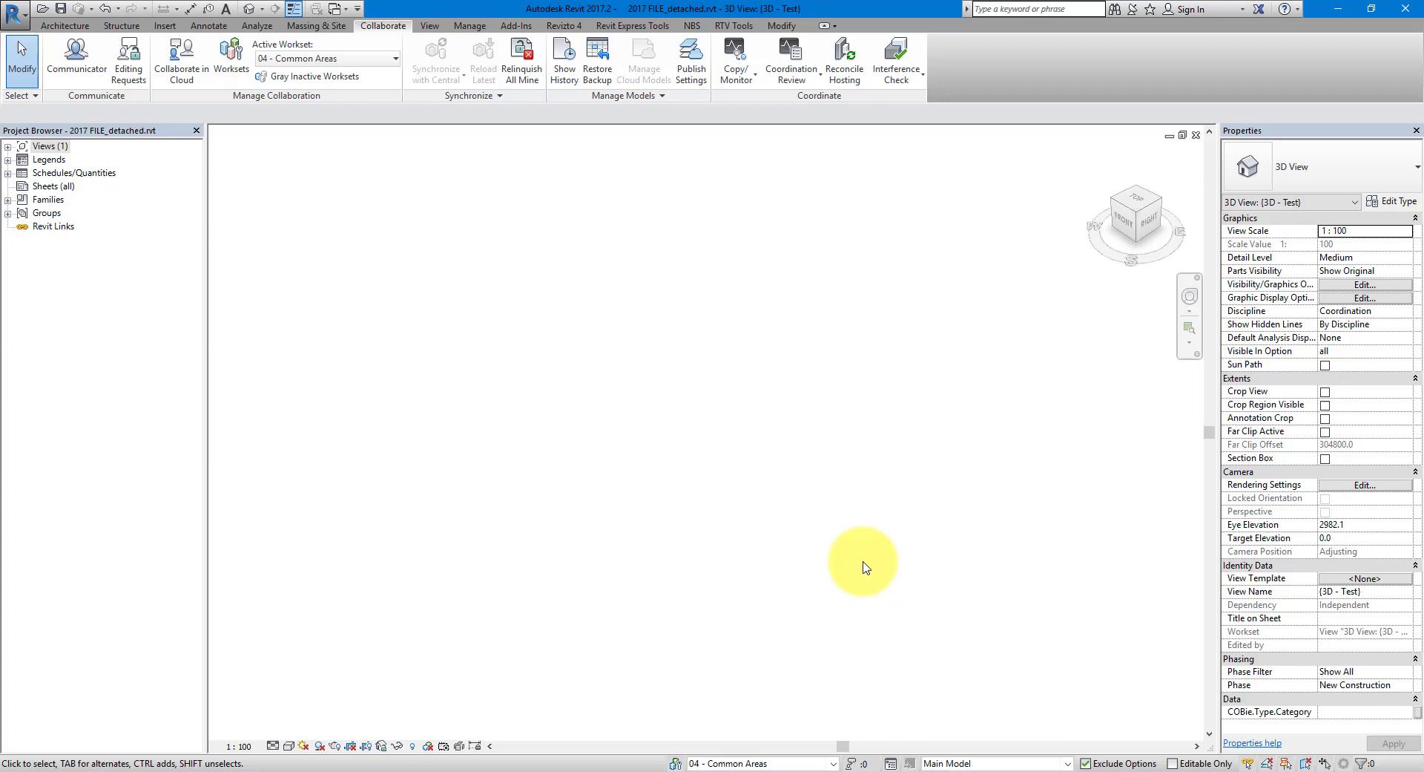
{"action": "left_click", "coordinate": [495, 762]}
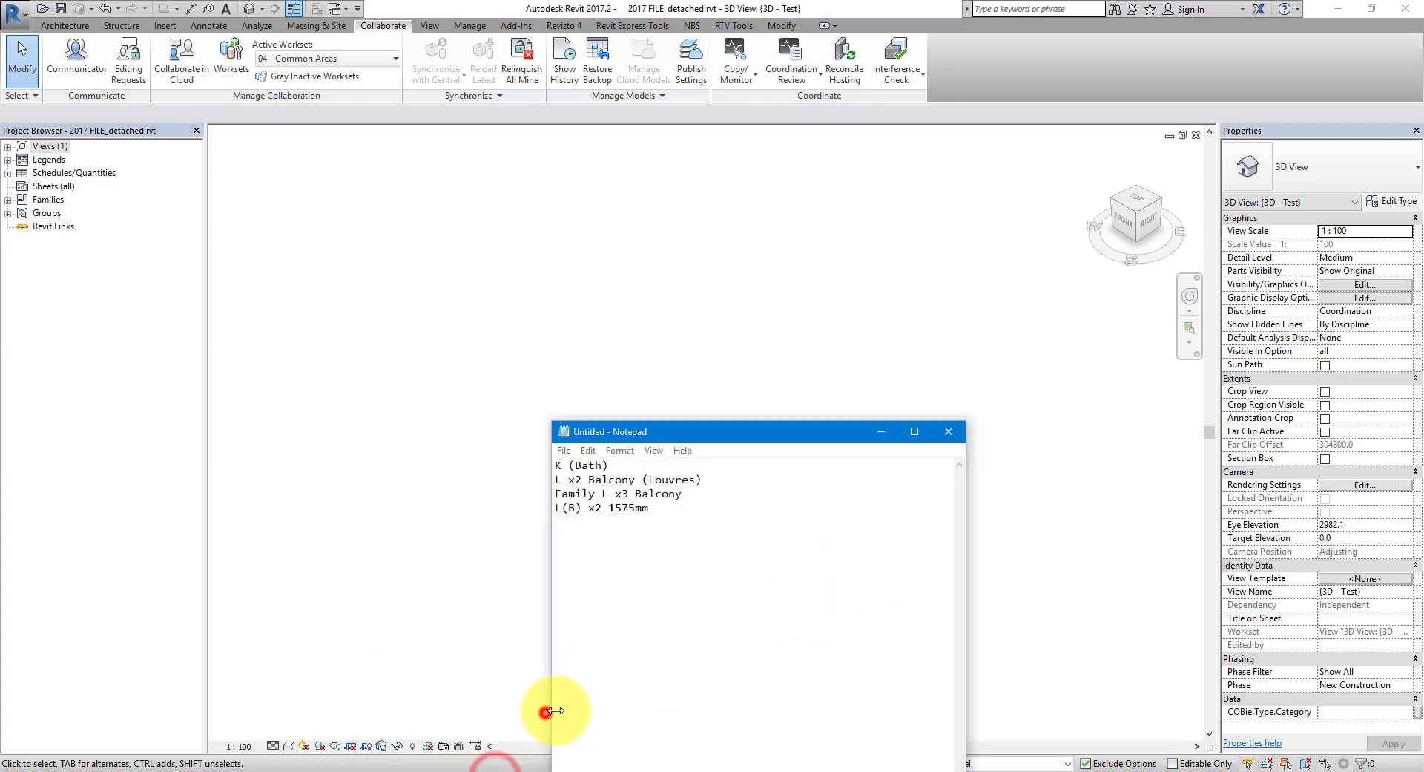
{"action": "left_click_drag", "start_coordinate": [653, 508], "coordinate": [556, 464]}
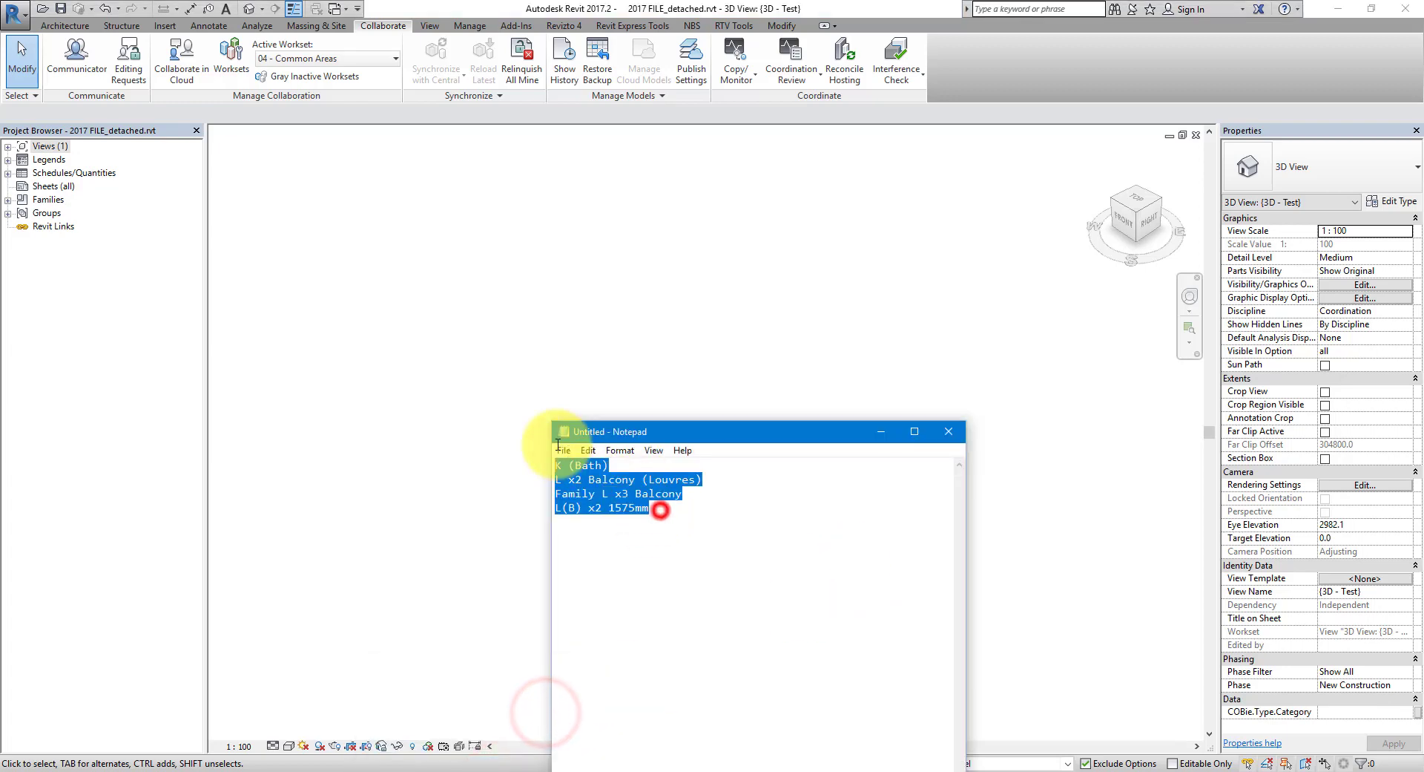
{"action": "left_click", "coordinate": [655, 363]}
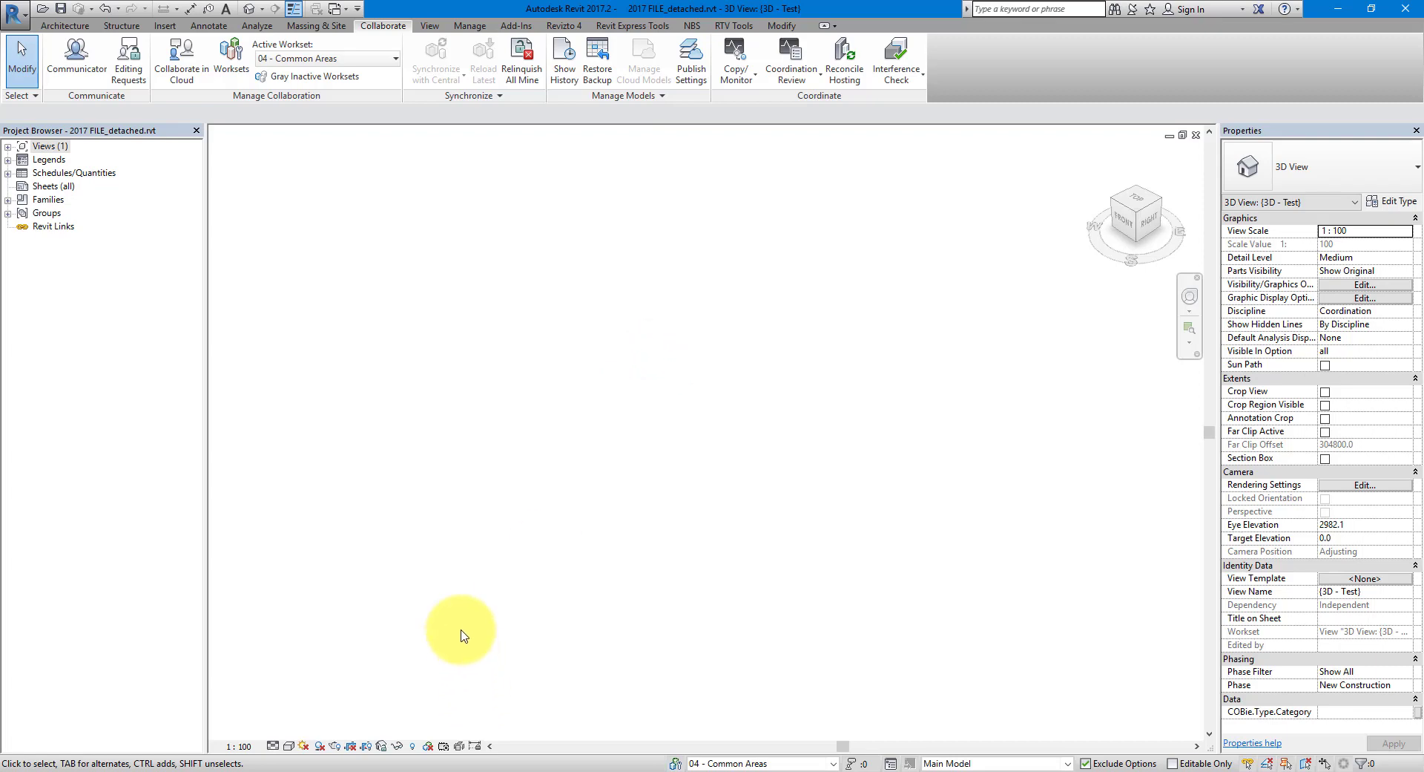
{"action": "left_click", "coordinate": [489, 763]}
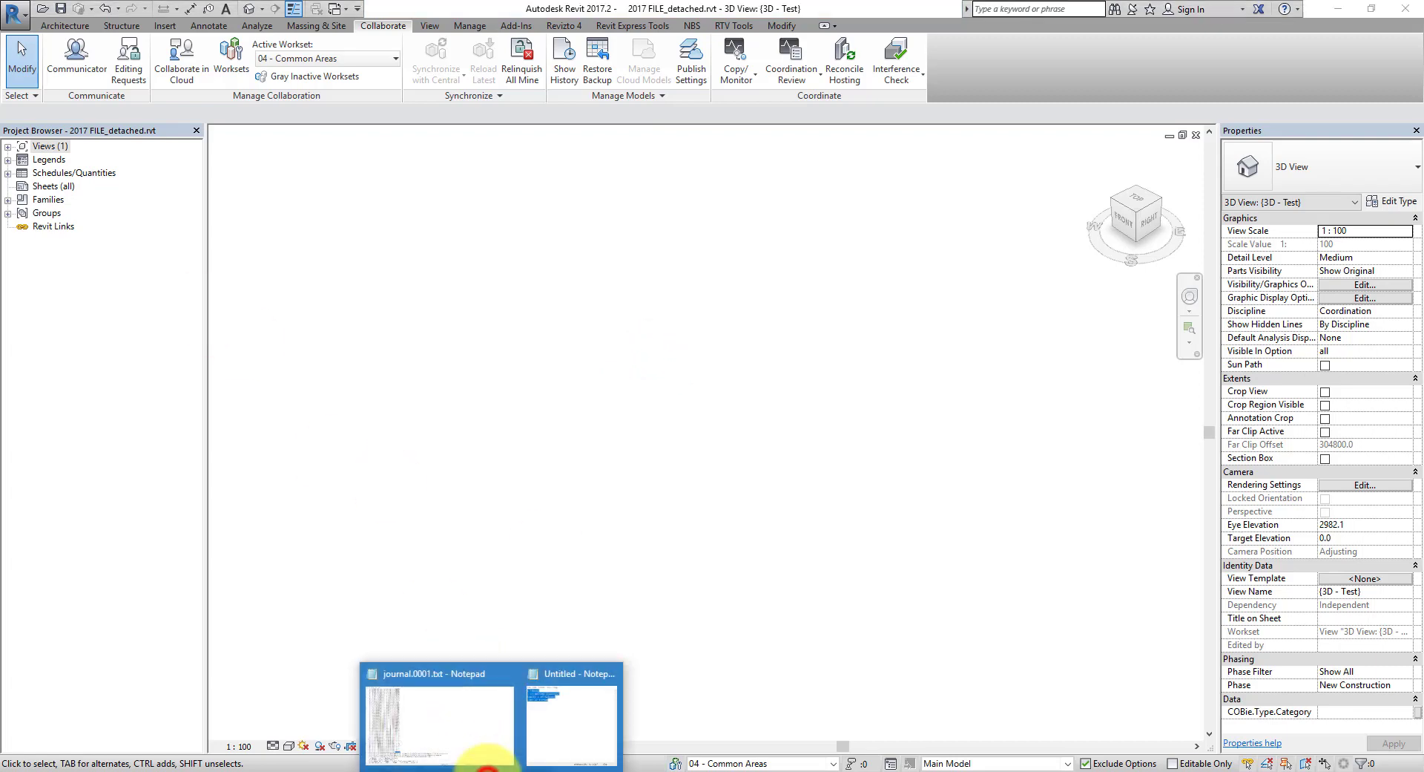
{"action": "left_click", "coordinate": [558, 721]}
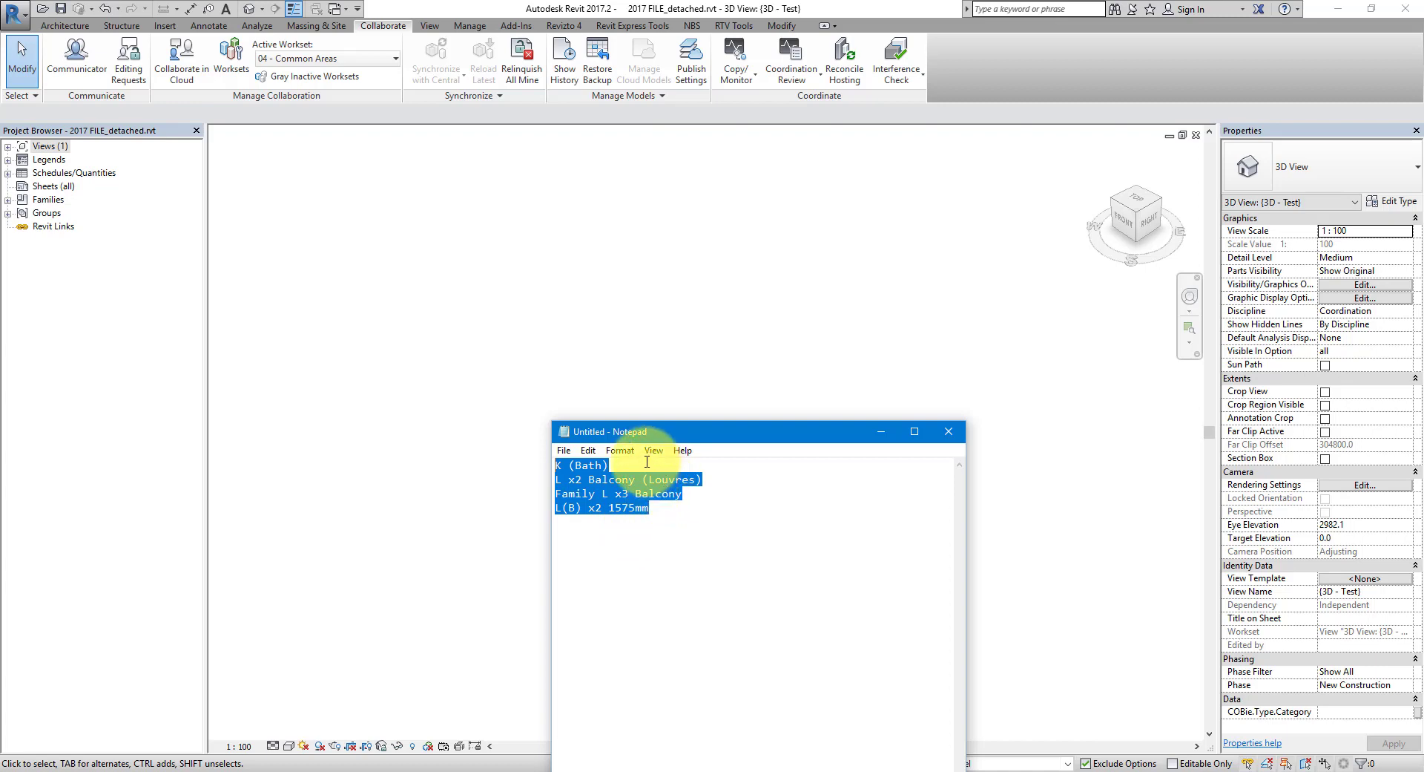
{"action": "left_click_drag", "start_coordinate": [656, 507], "coordinate": [538, 463]}
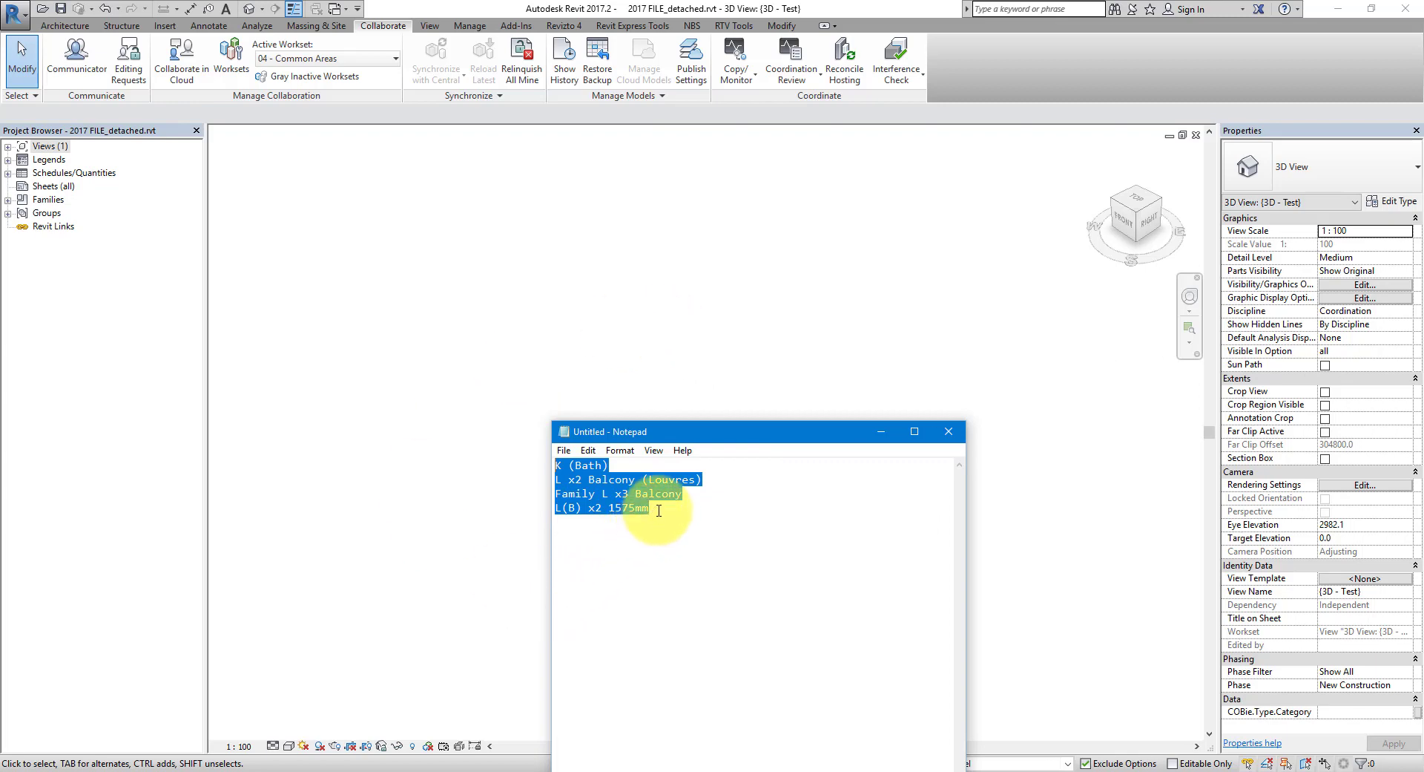
{"action": "left_click", "coordinate": [426, 187]}
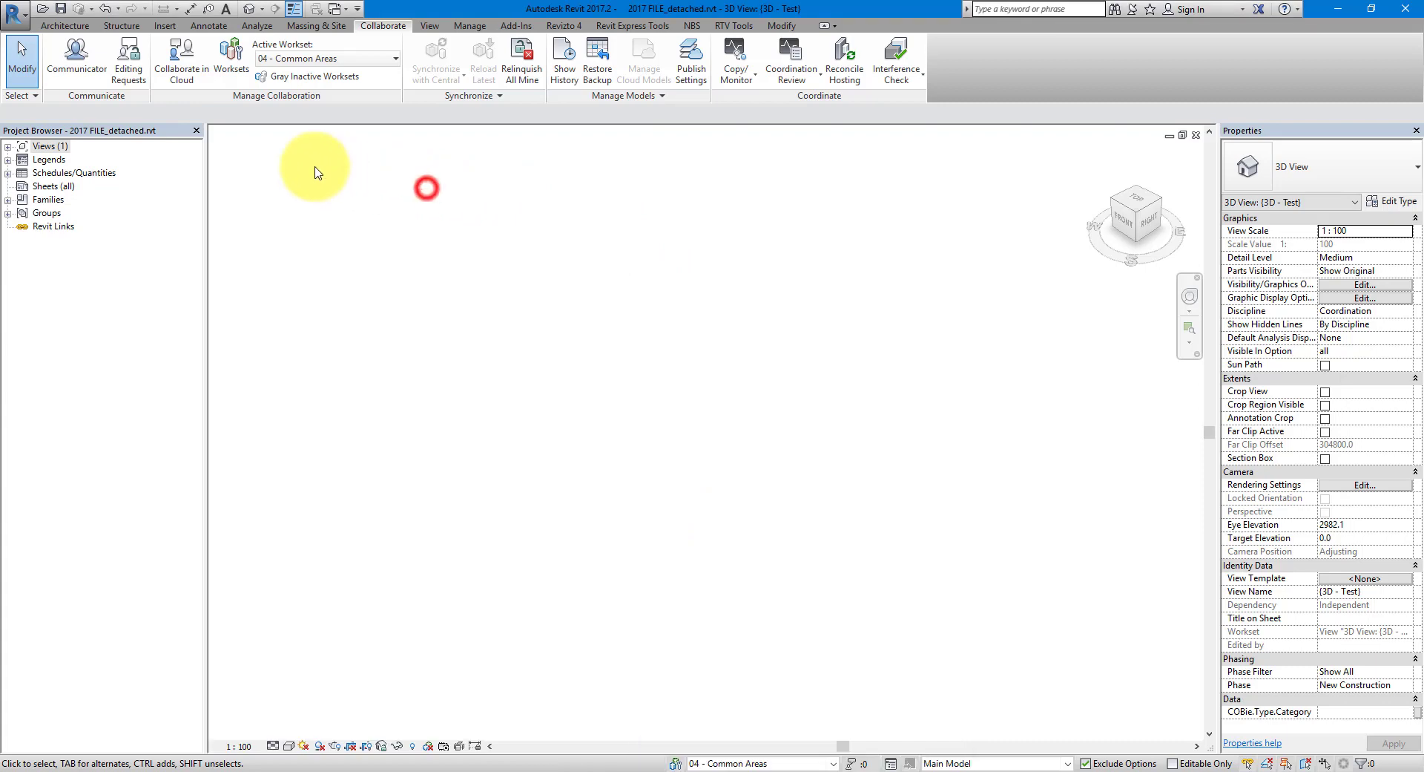
{"action": "left_click", "coordinate": [43, 8]}
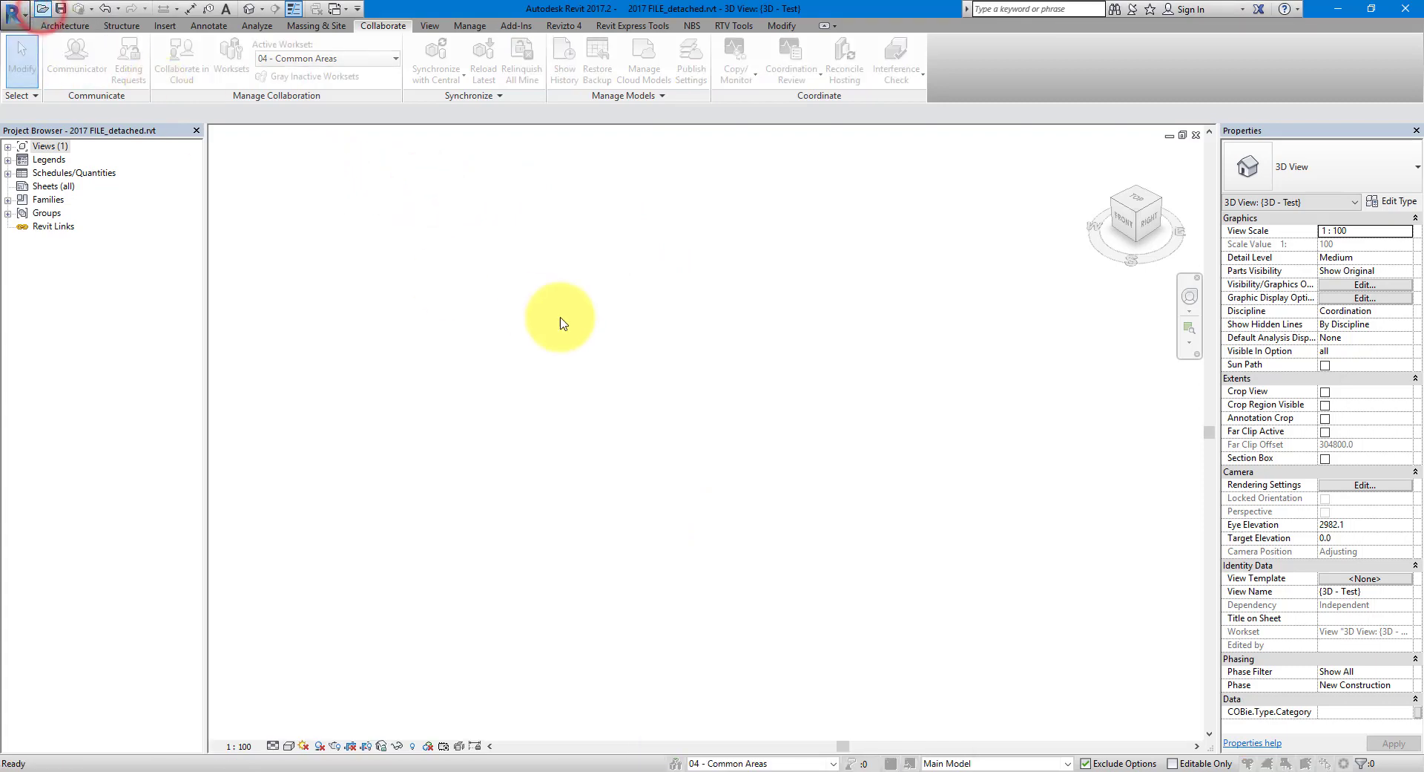
{"action": "left_click", "coordinate": [645, 408]}
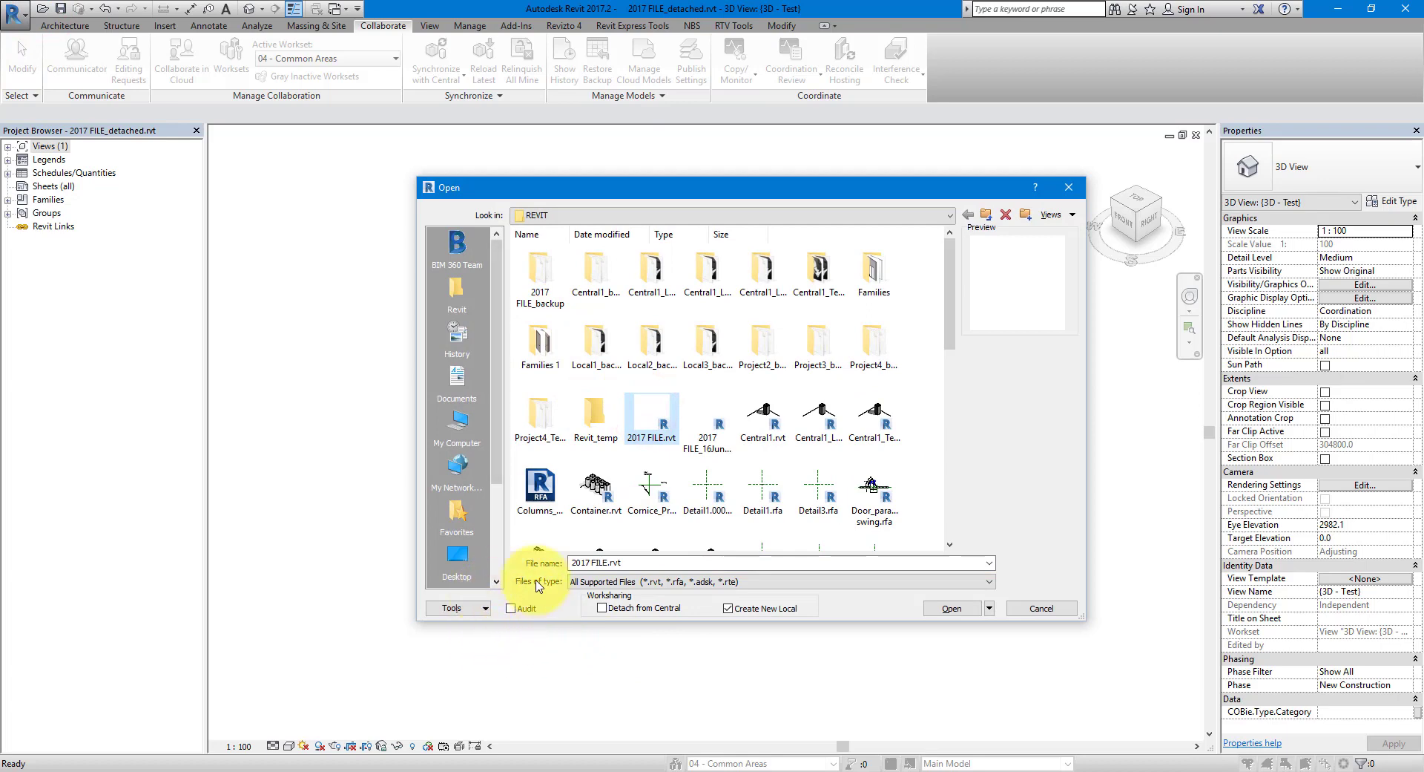
{"action": "left_click", "coordinate": [511, 609]}
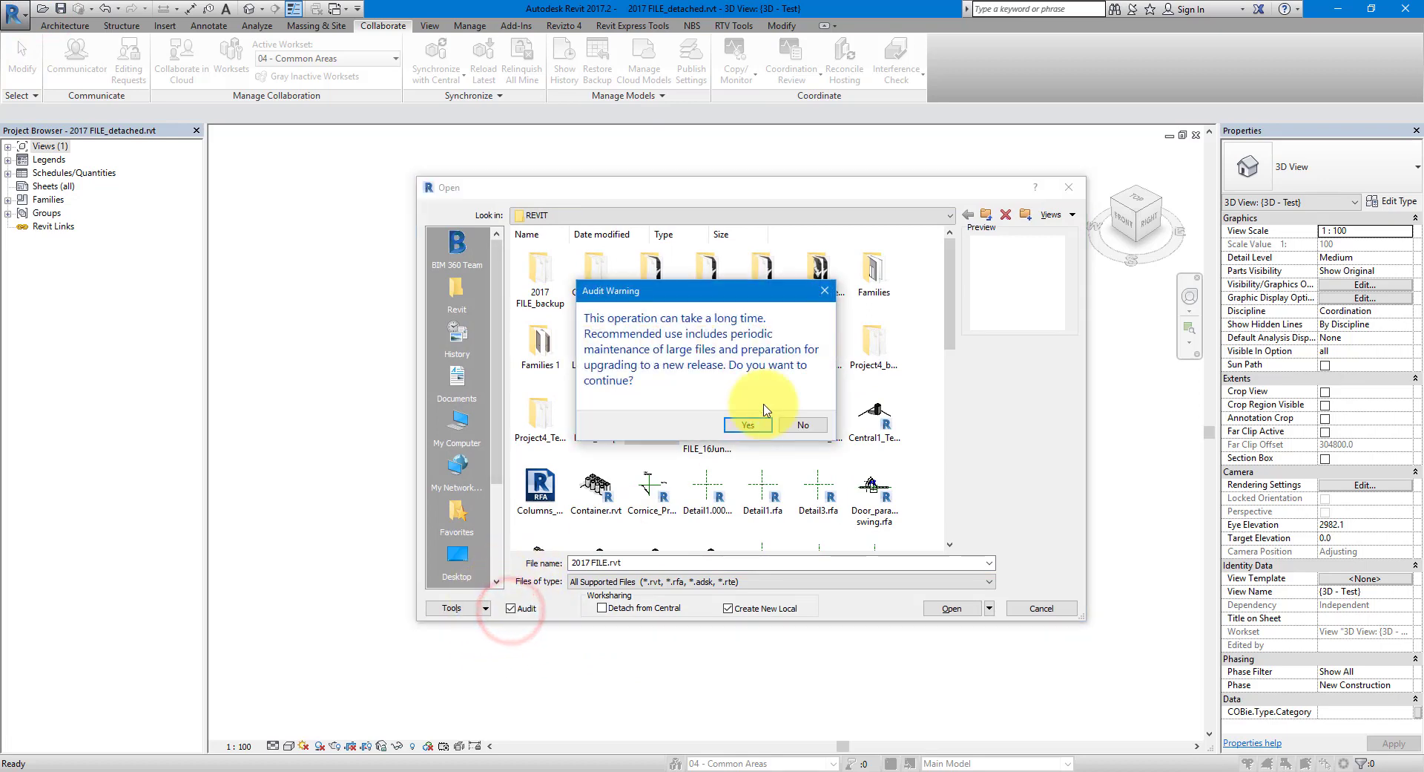
{"action": "left_click", "coordinate": [751, 428]}
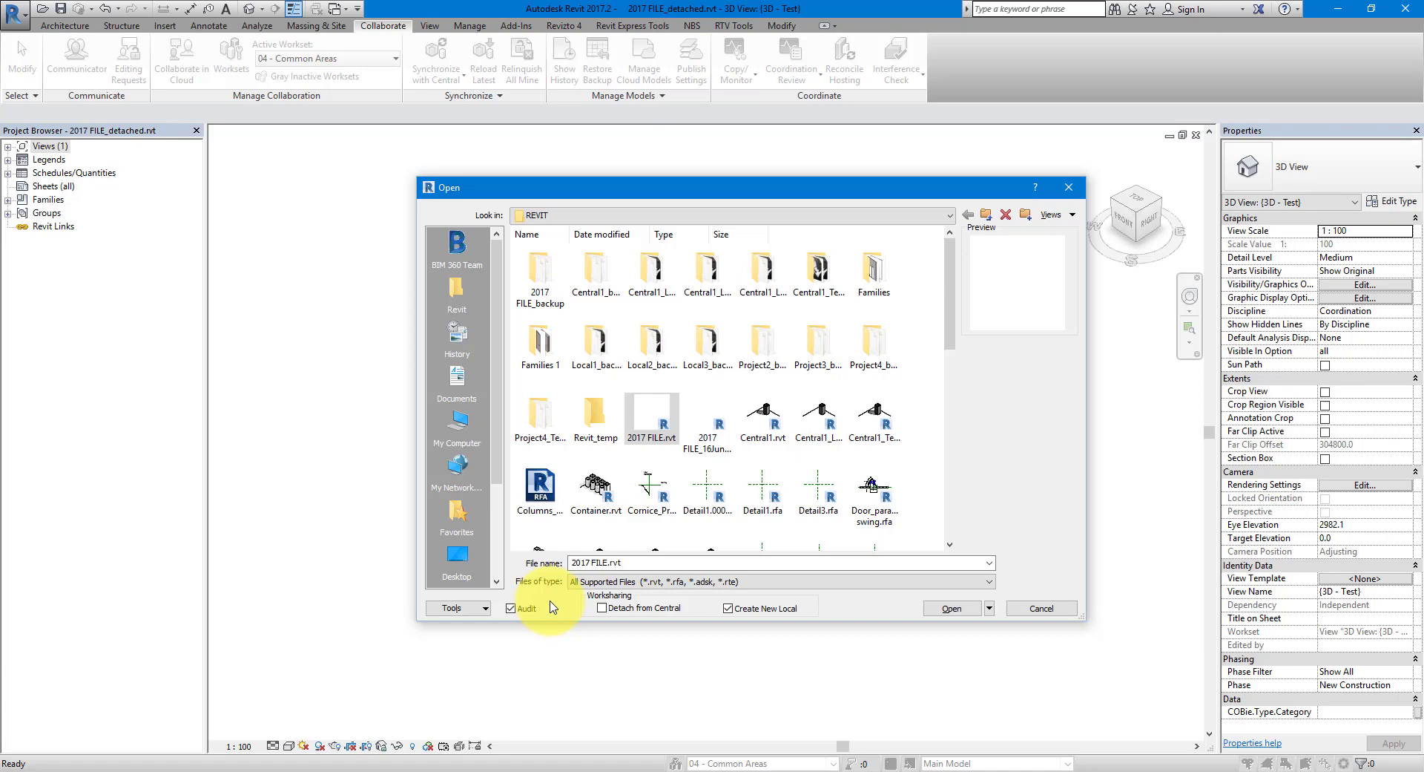
{"action": "left_click", "coordinate": [1040, 608]}
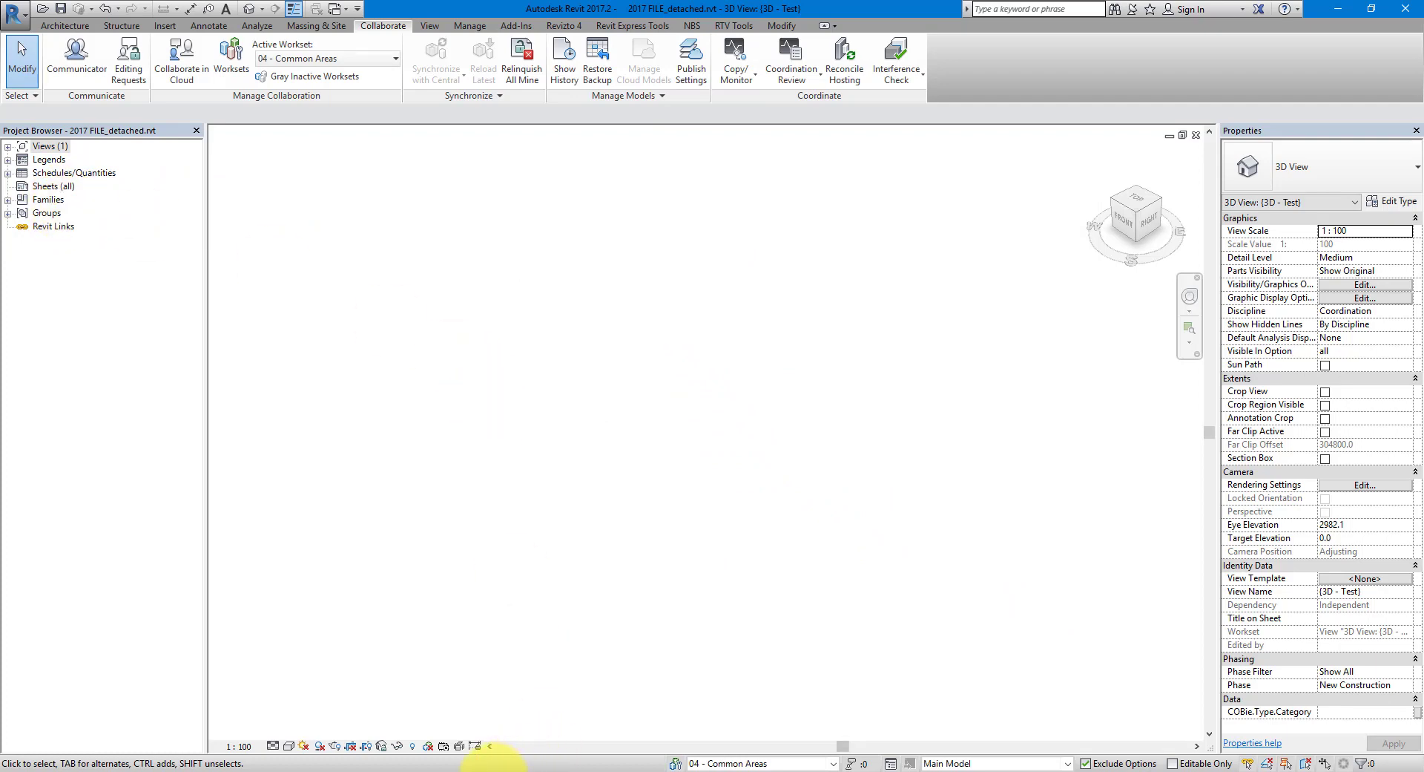
- Bring the untitled Notepad list of four unsaved family names in front of Revit
{"action": "left_click", "coordinate": [494, 767]}
{"action": "left_click", "coordinate": [549, 742]}
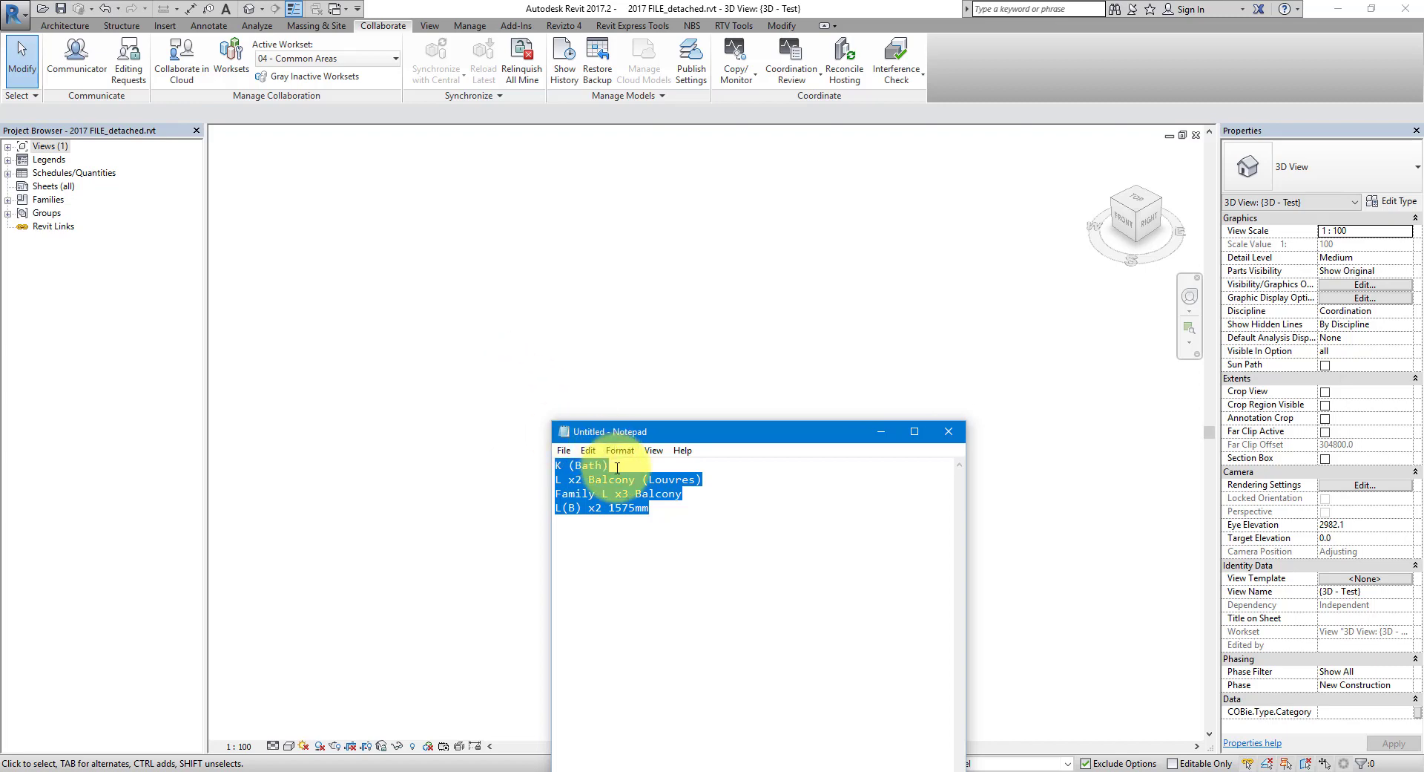
- Drag all four .rfa files from the Families folder into Revit to load them
{"action": "left_click", "coordinate": [52, 765]}
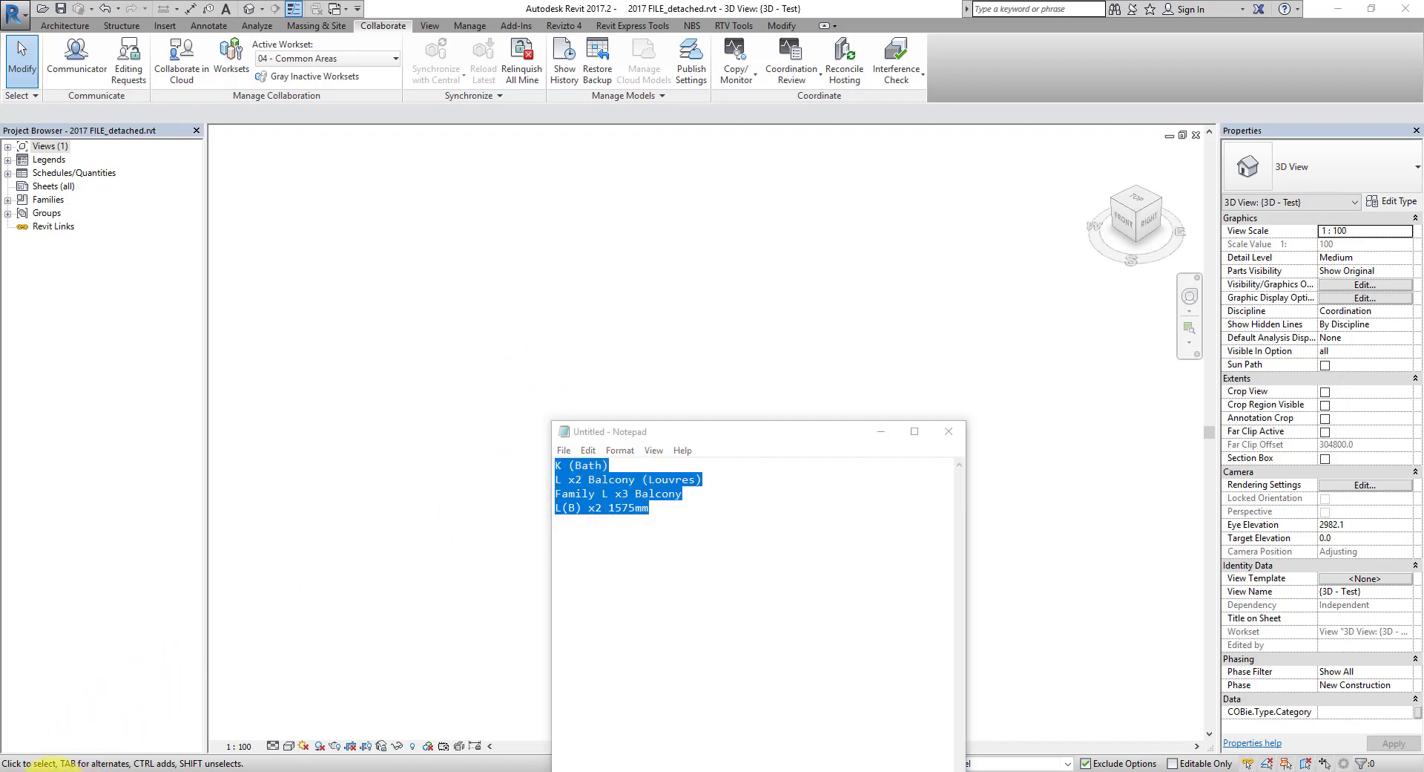
{"action": "left_click", "coordinate": [356, 751]}
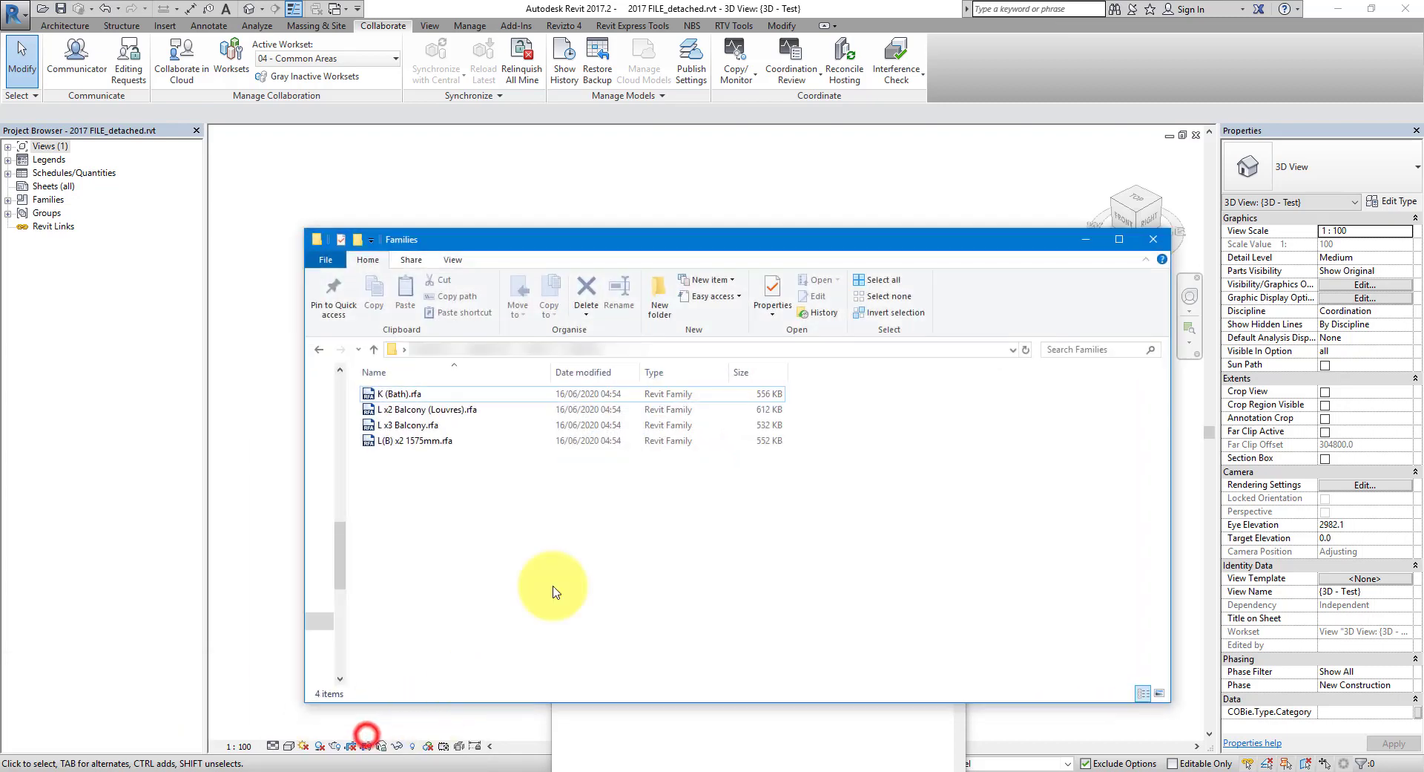
{"action": "left_click_drag", "start_coordinate": [493, 492], "coordinate": [876, 272]}
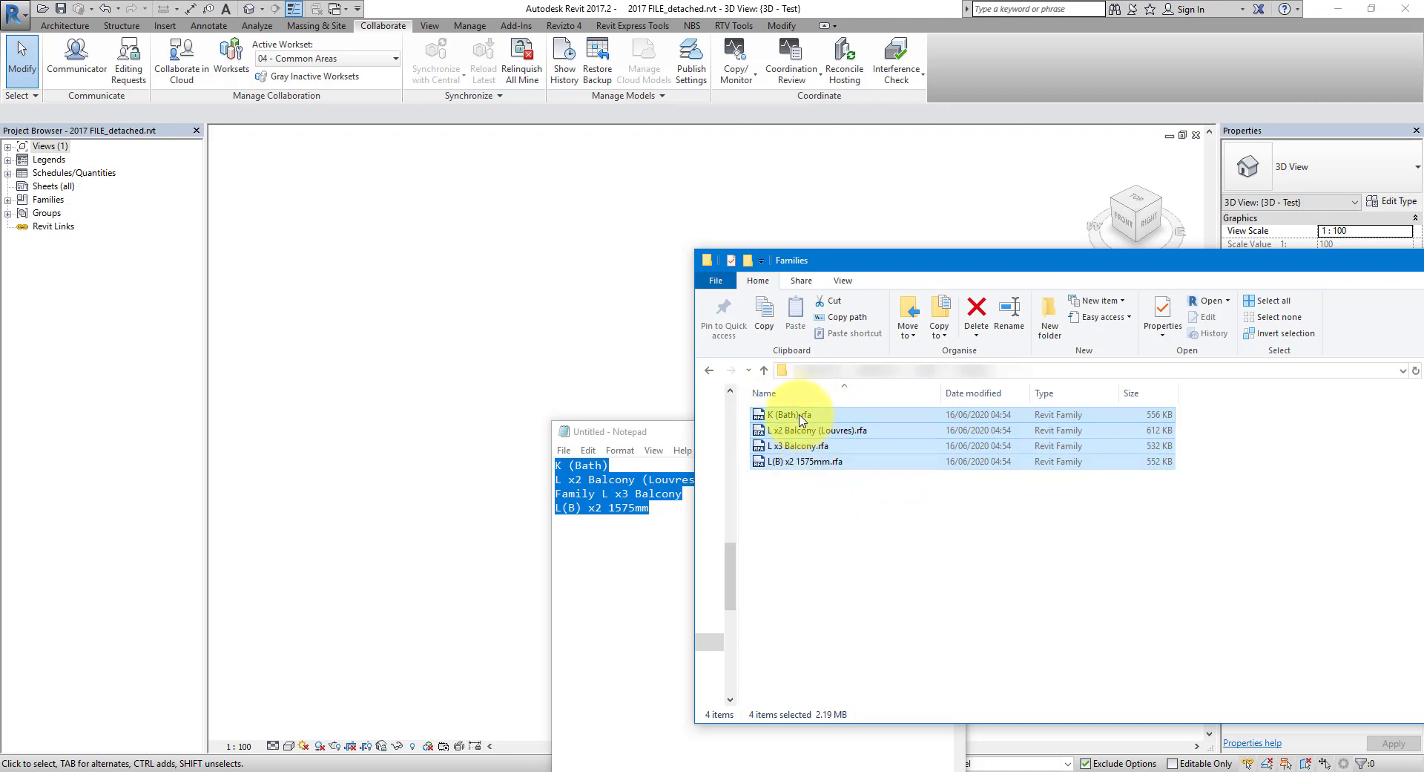
{"action": "left_click_drag", "start_coordinate": [803, 417], "coordinate": [389, 335]}
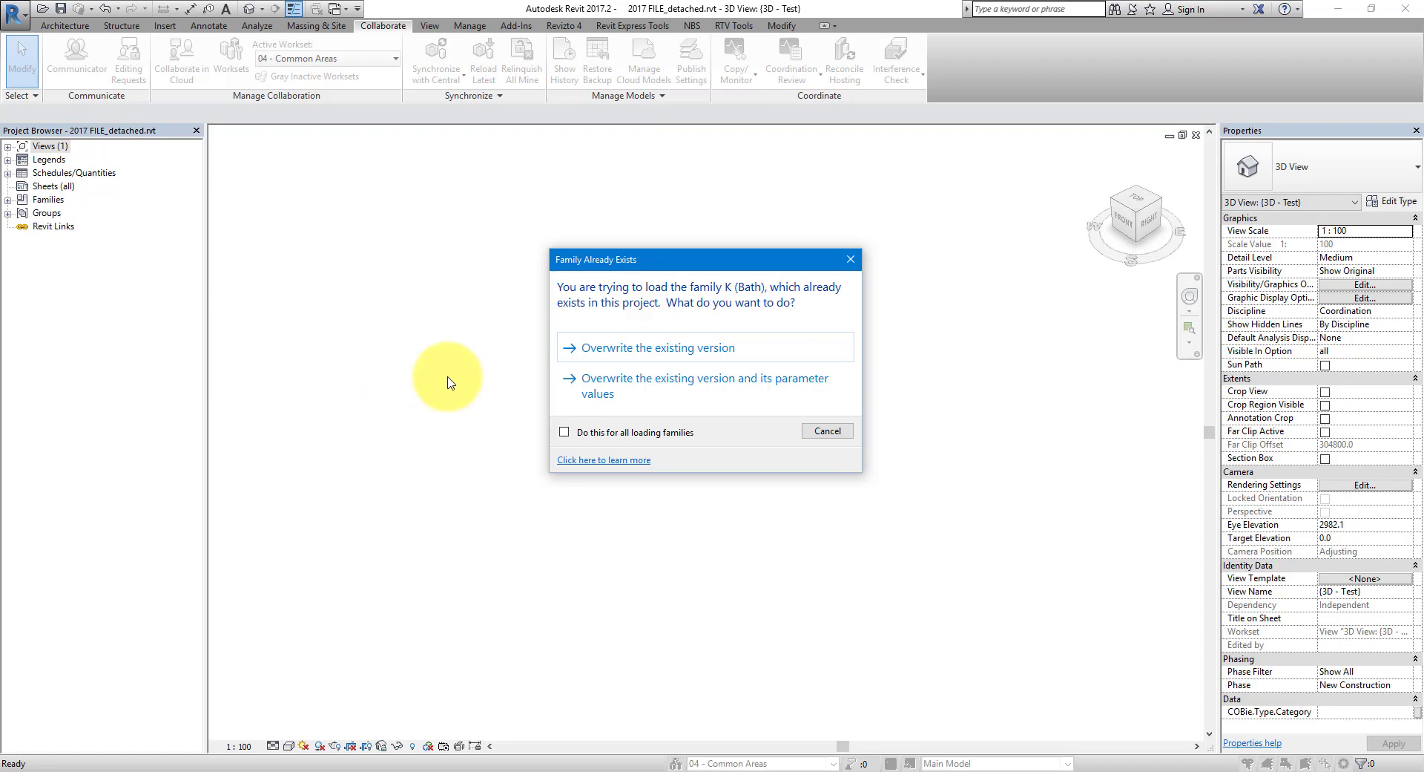
- Overwrite the existing versions of K (Bath) and all other loading families
{"action": "left_click", "coordinate": [724, 361]}
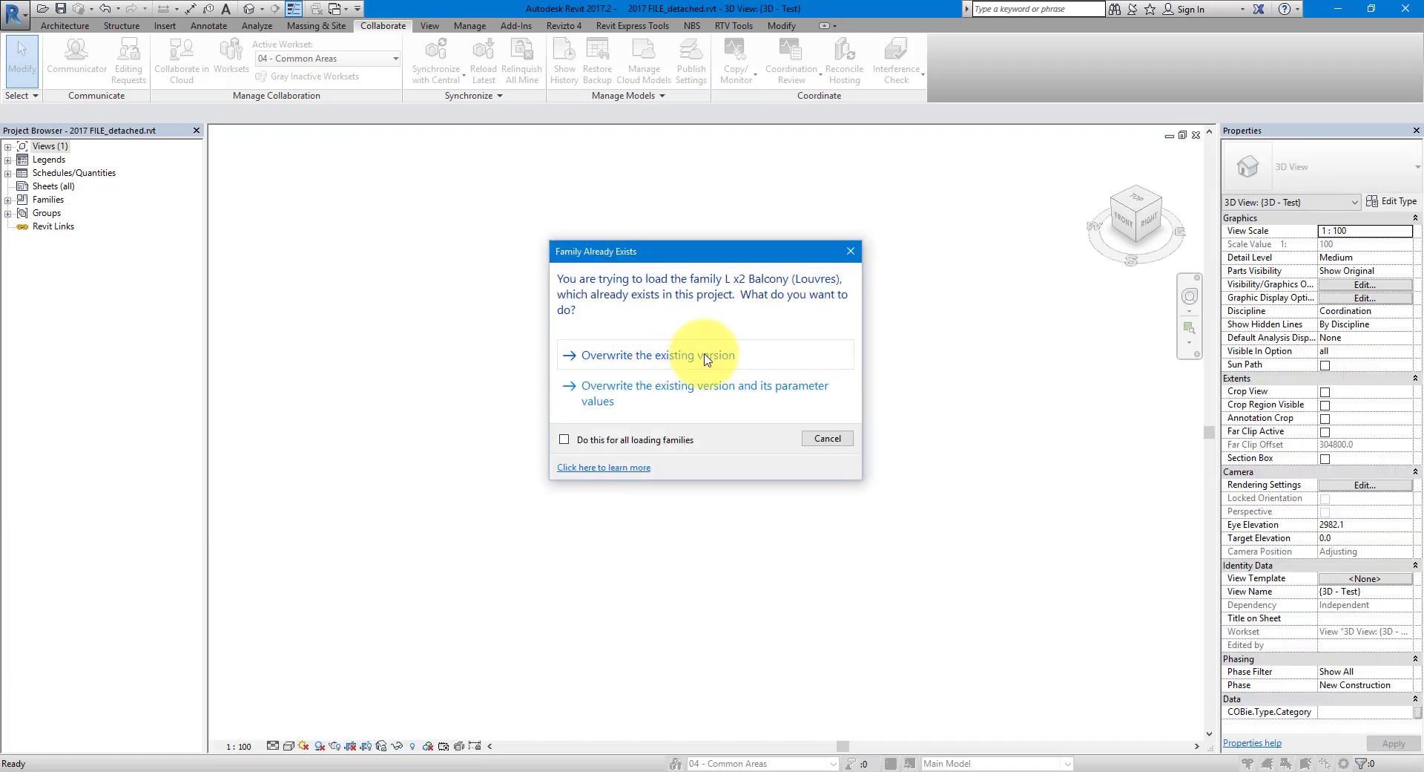
{"action": "left_click", "coordinate": [566, 440]}
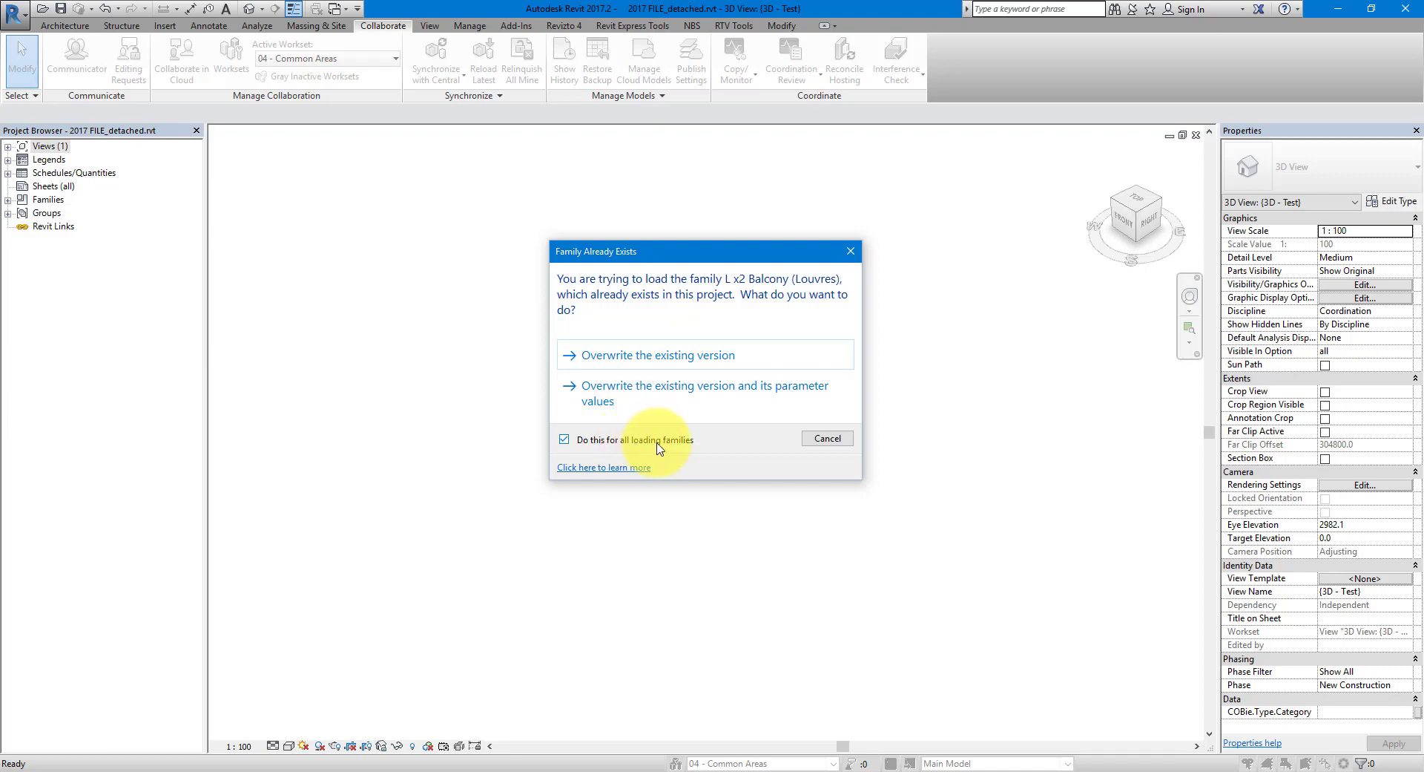
{"action": "left_click", "coordinate": [714, 353]}
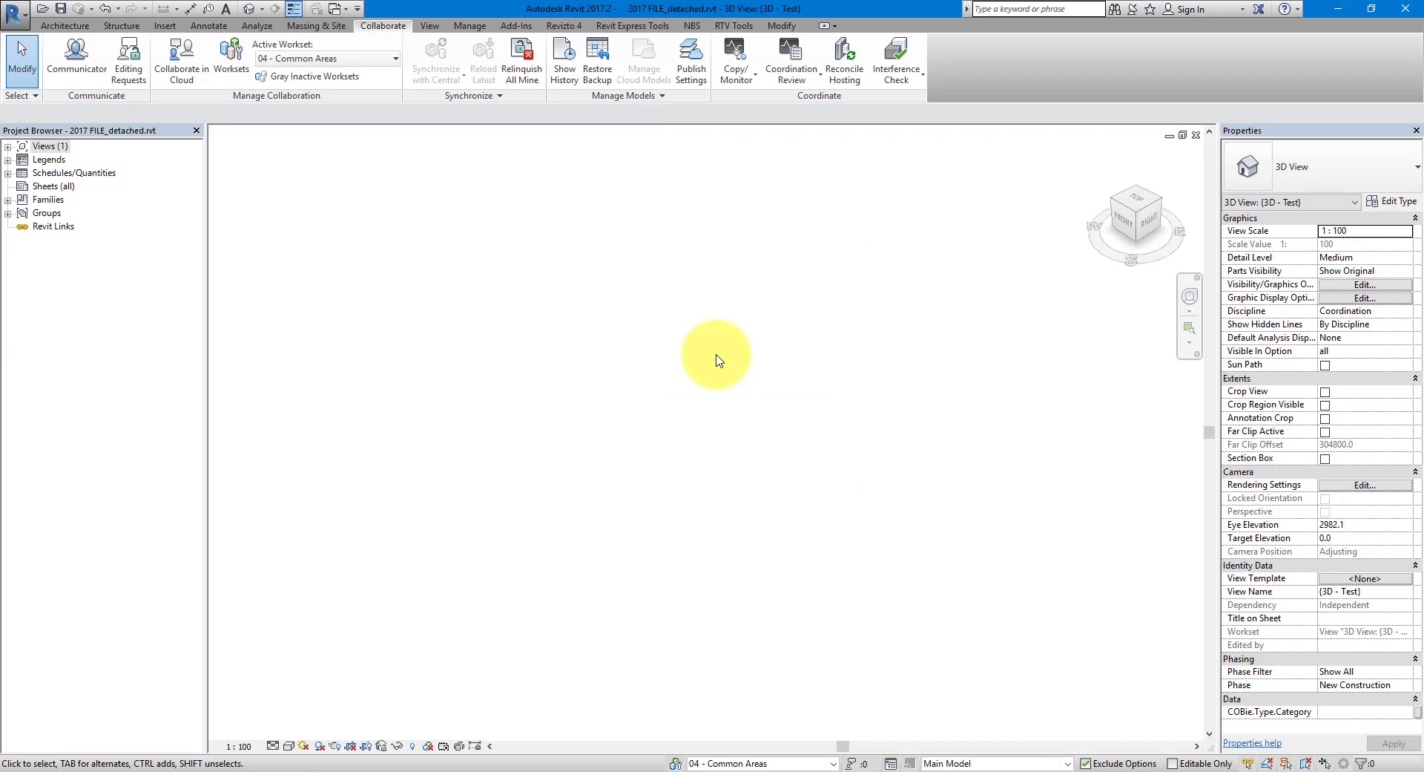
{"action": "left_click", "coordinate": [20, 20]}
{"action": "left_click", "coordinate": [70, 180]}
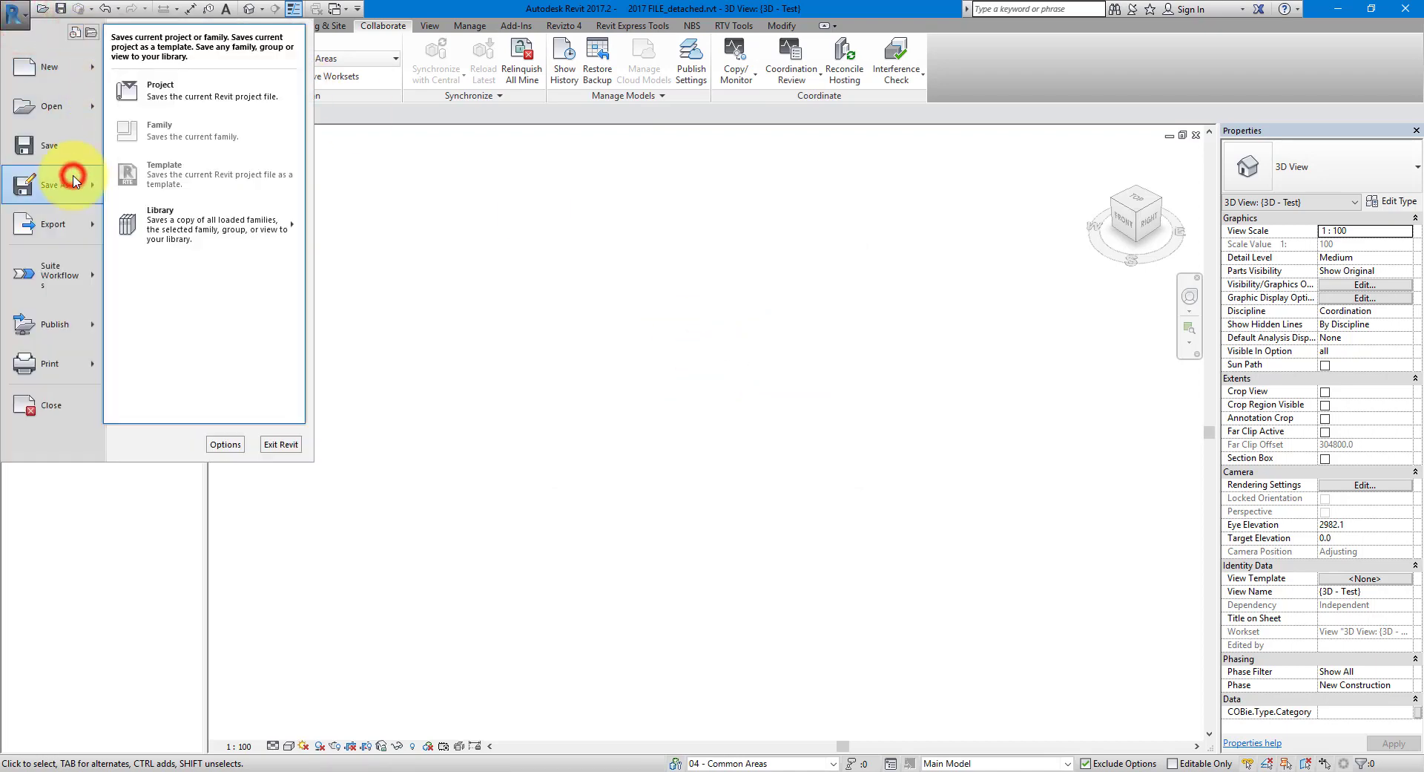
{"action": "left_click", "coordinate": [235, 234]}
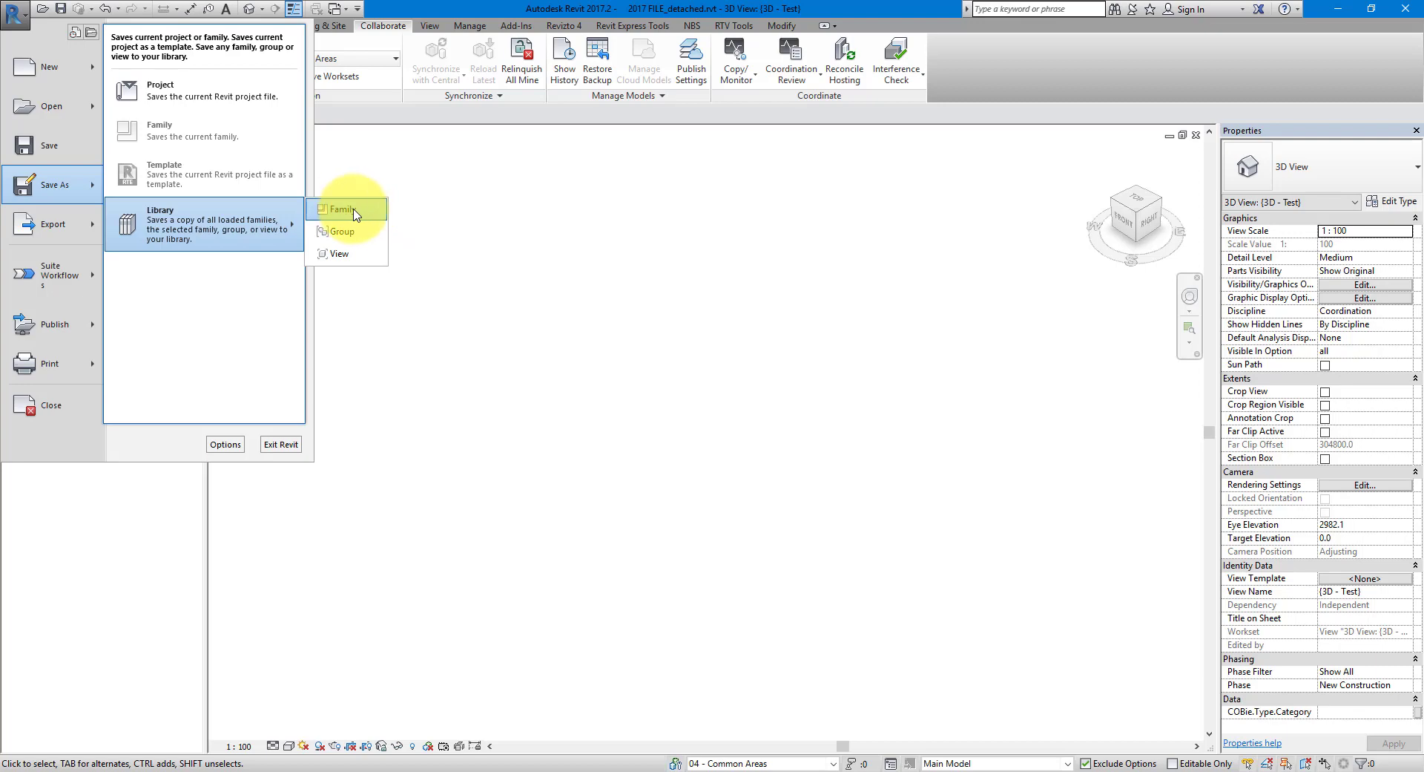
{"action": "left_click", "coordinate": [355, 212]}
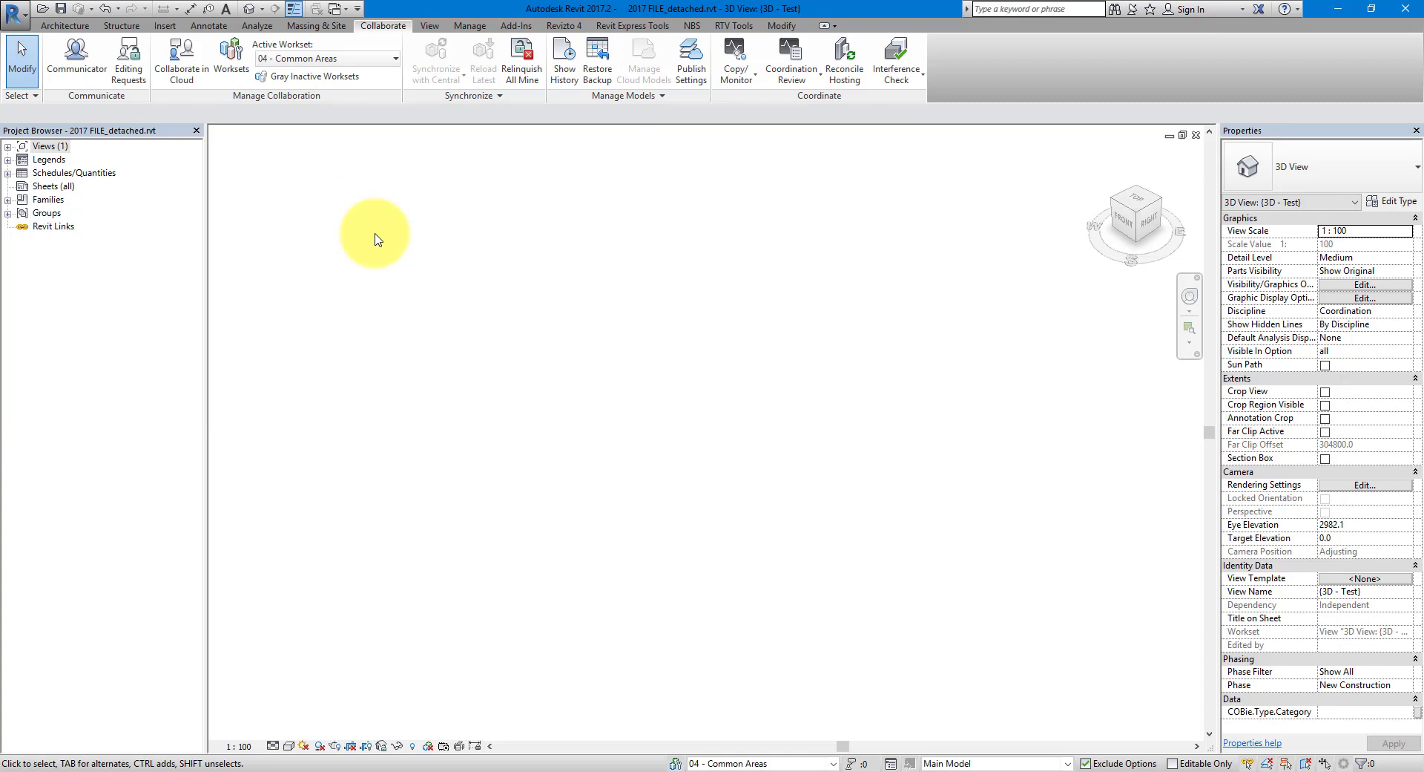
- Save the model as central file '2017 FILE_Fixed', keeping Make this a Central Model
{"action": "left_click", "coordinate": [61, 10]}
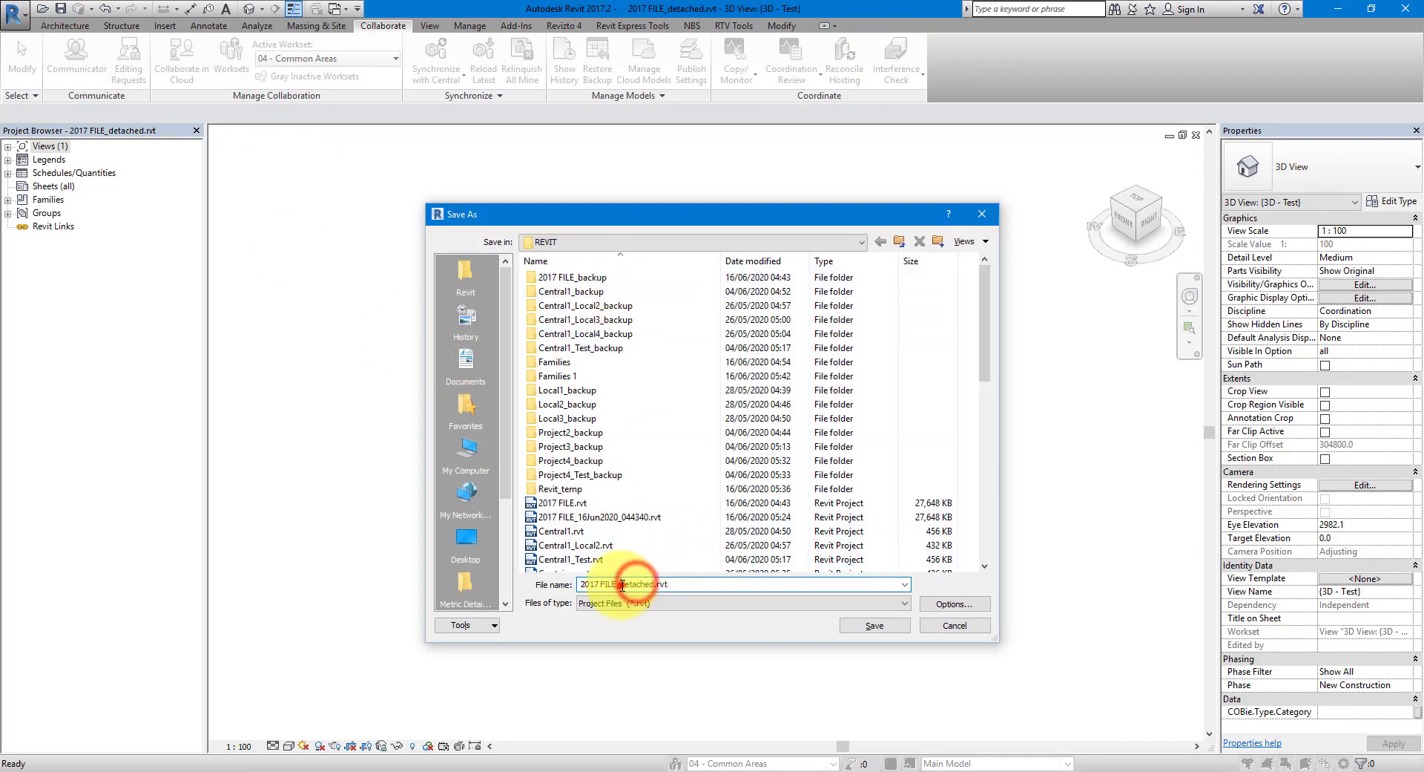
{"action": "left_click_drag", "start_coordinate": [620, 584], "coordinate": [732, 593]}
{"action": "type", "text": "Fixe"}
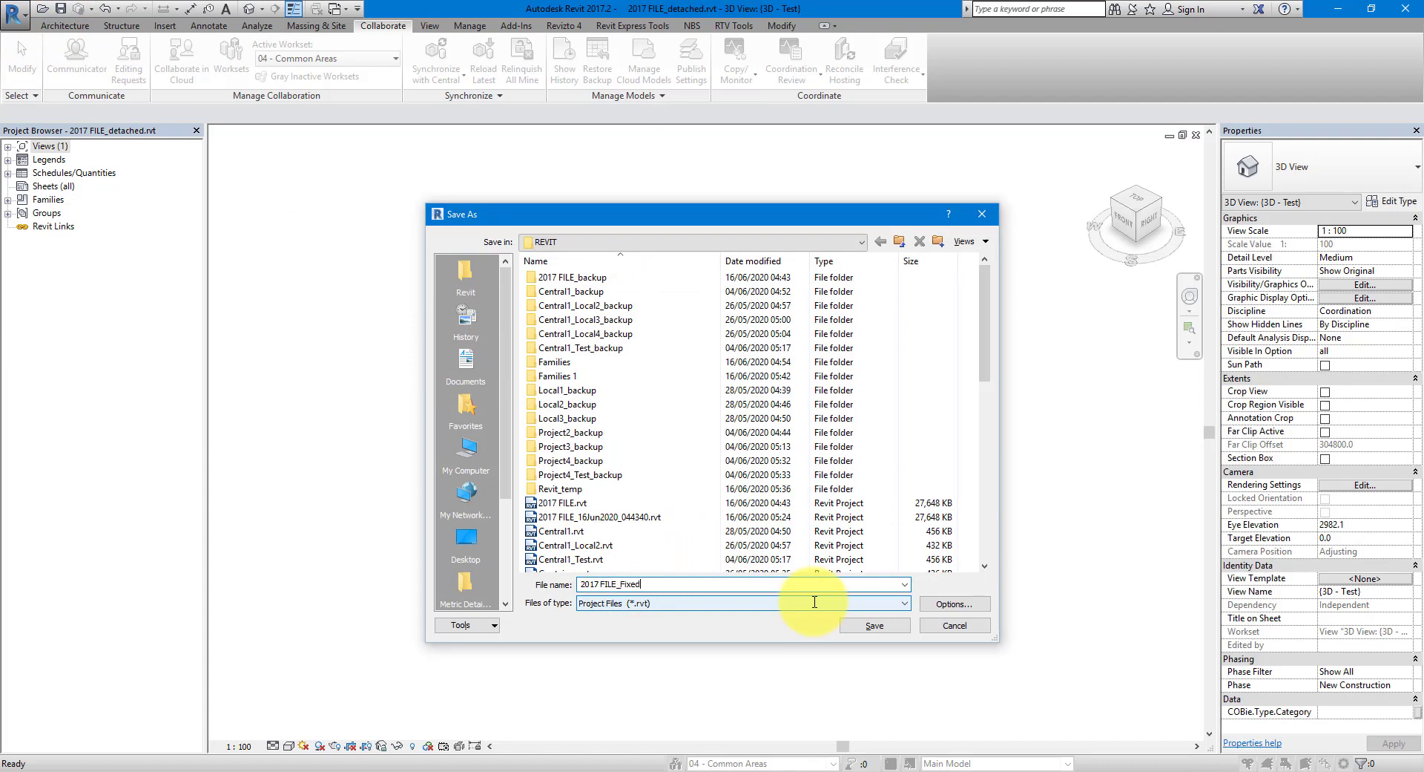
{"action": "type", "text": "d"}
{"action": "left_click", "coordinate": [957, 603]}
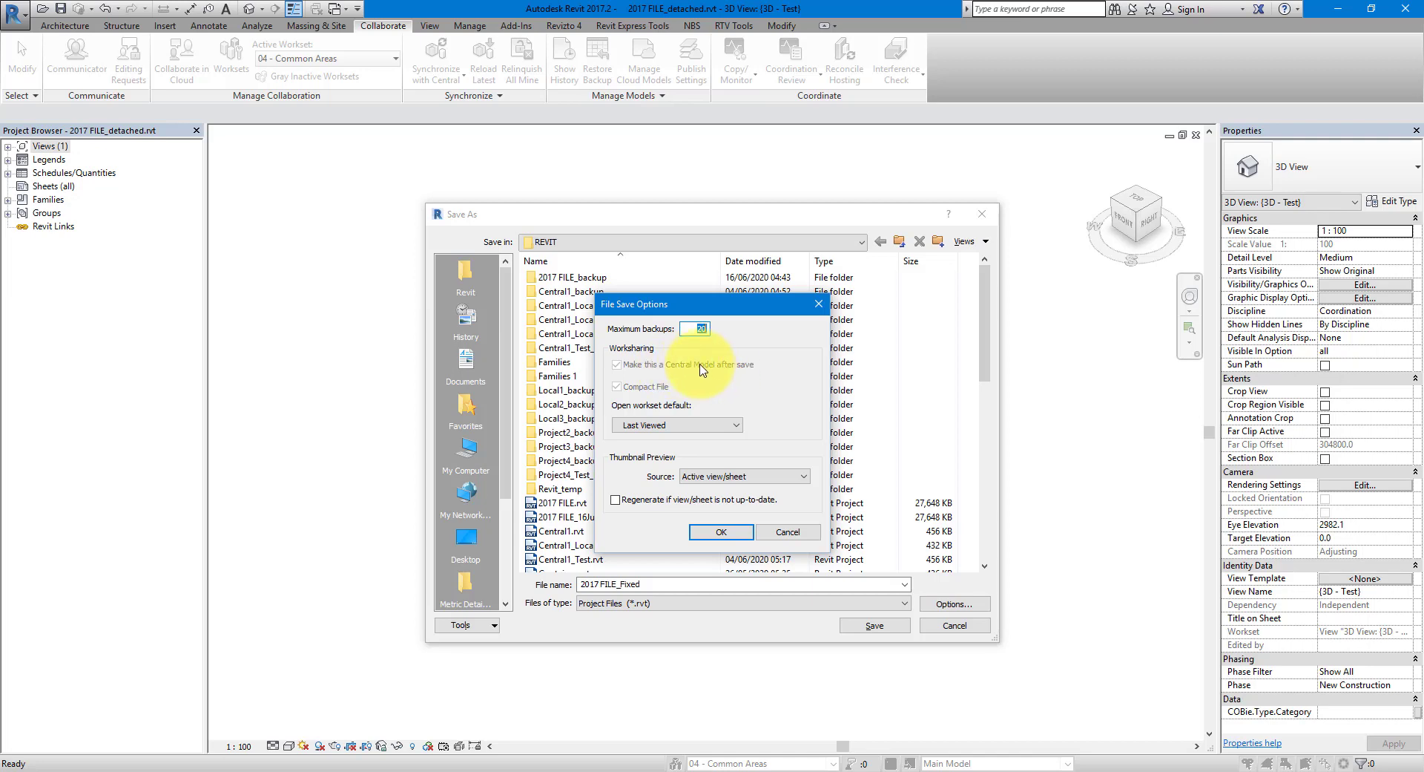
{"action": "left_click", "coordinate": [723, 532]}
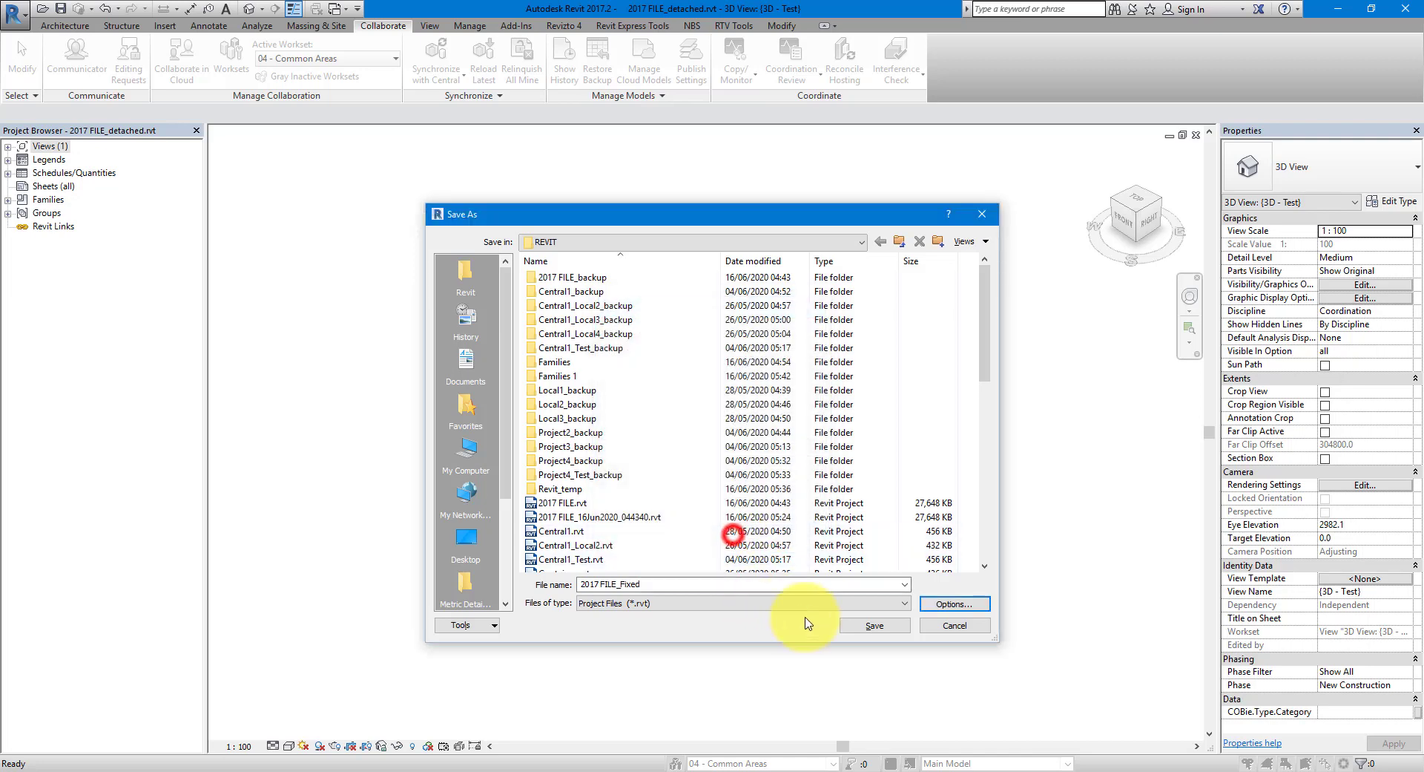
{"action": "left_click", "coordinate": [867, 624]}
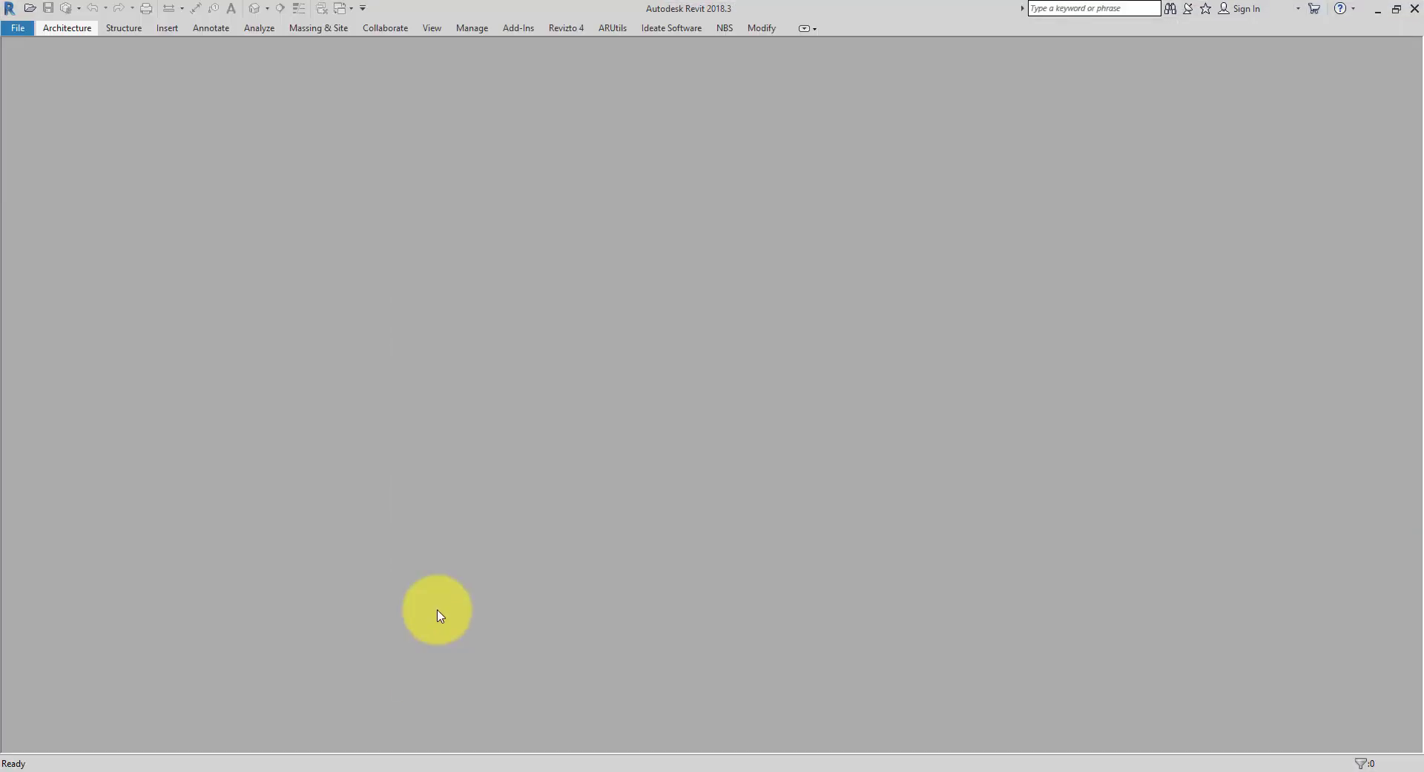
- Open 2017 FILE_Fixed.rvt and copy the family name K (Bath) from the Notepad list
{"action": "left_click", "coordinate": [29, 8]}
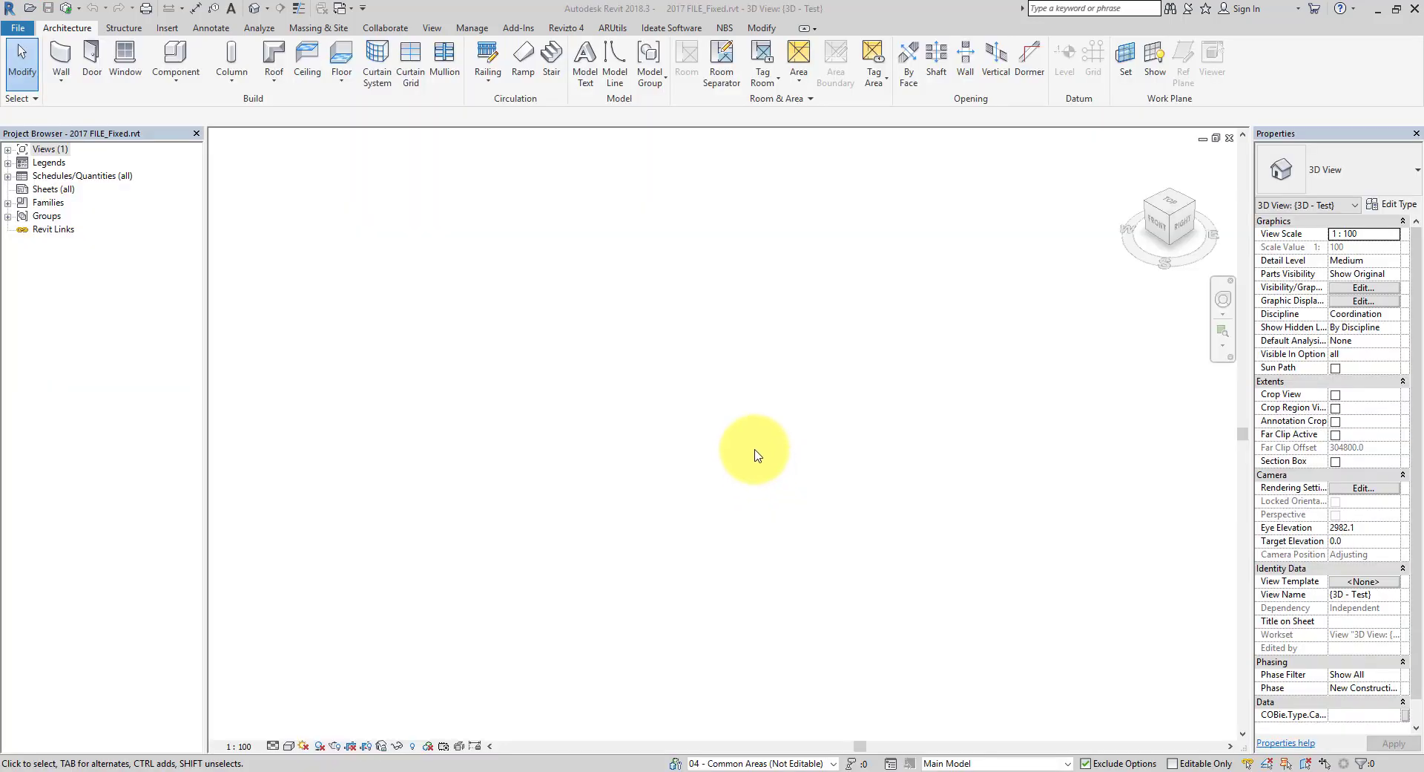
{"action": "mouse_move", "coordinate": [495, 767]}
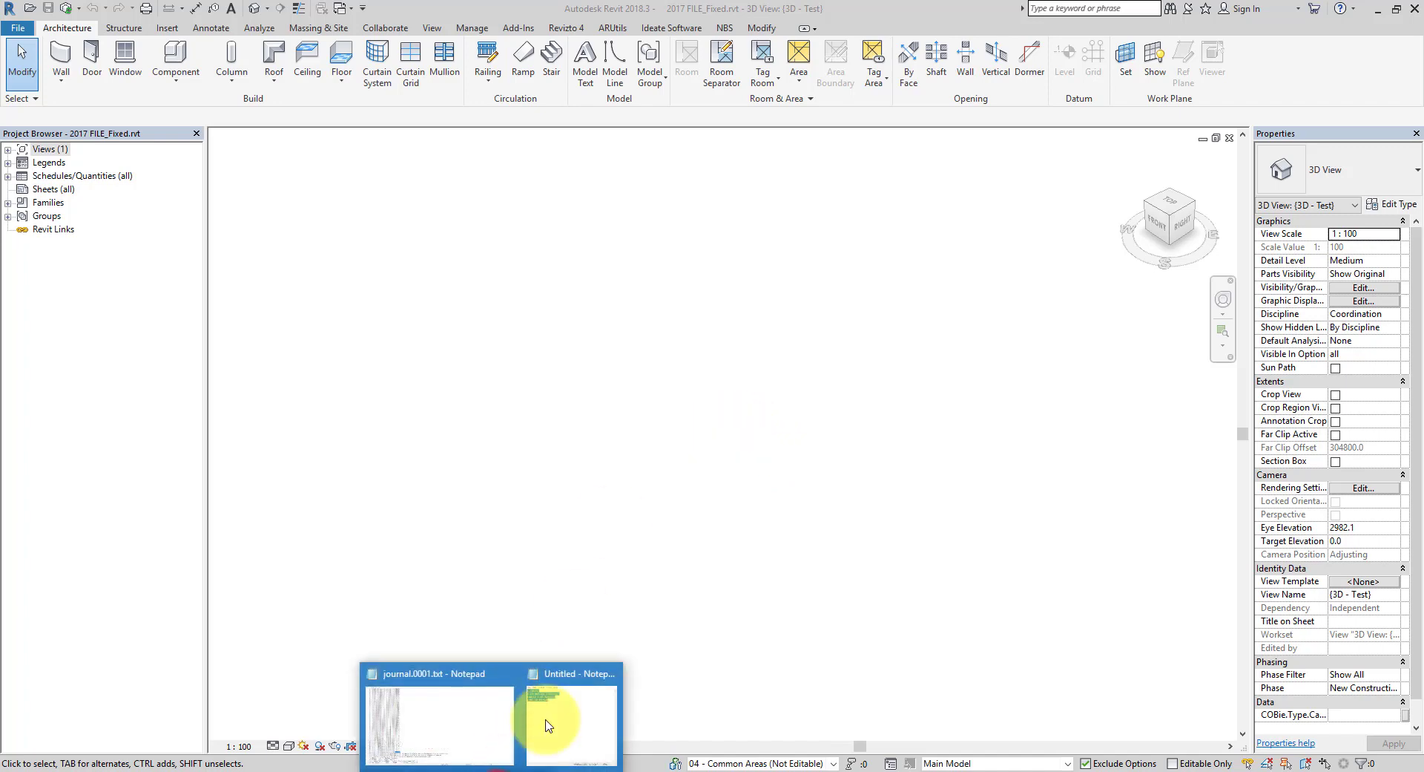
{"action": "left_click", "coordinate": [547, 724]}
{"action": "left_click", "coordinate": [617, 489]}
{"action": "left_click_drag", "start_coordinate": [609, 466], "coordinate": [546, 463]}
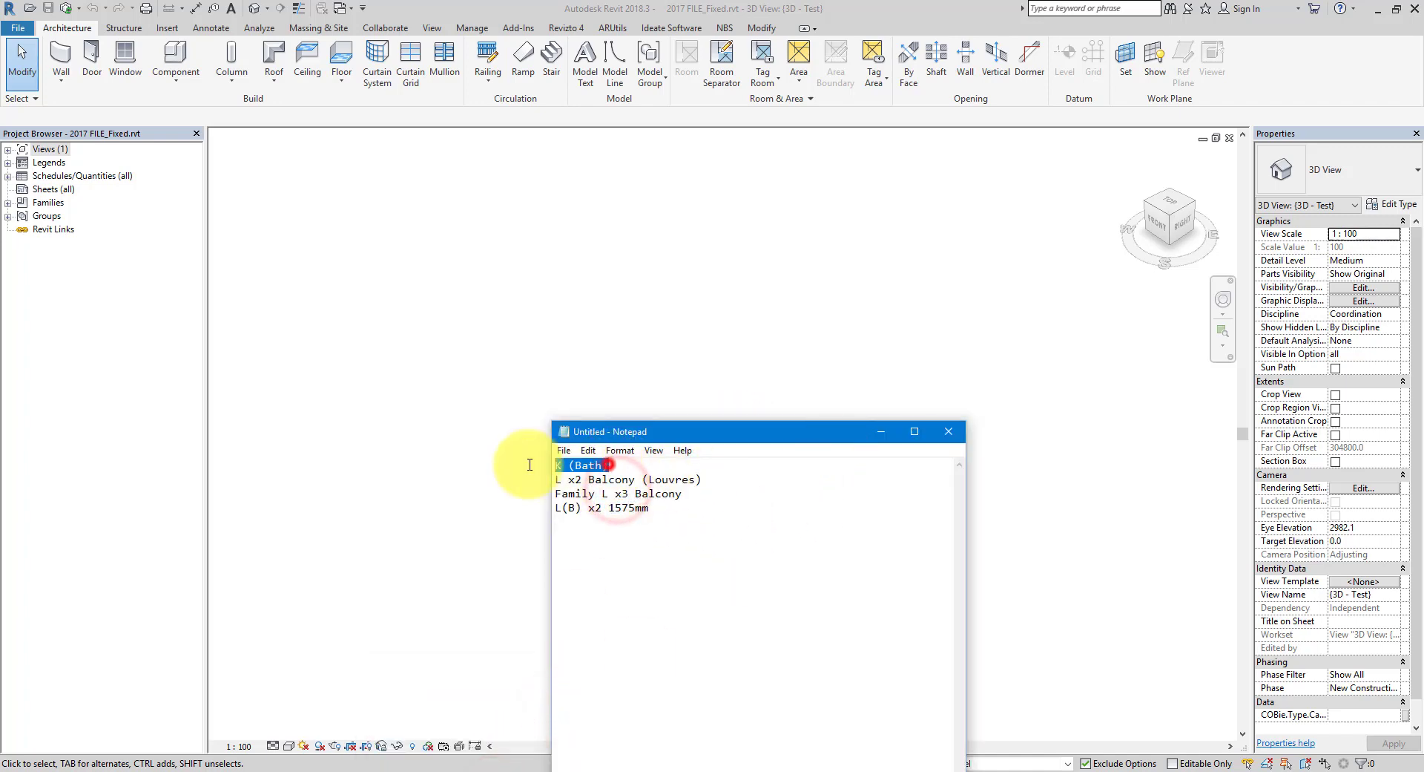
{"action": "right_click", "coordinate": [578, 465]}
{"action": "left_click", "coordinate": [612, 513]}
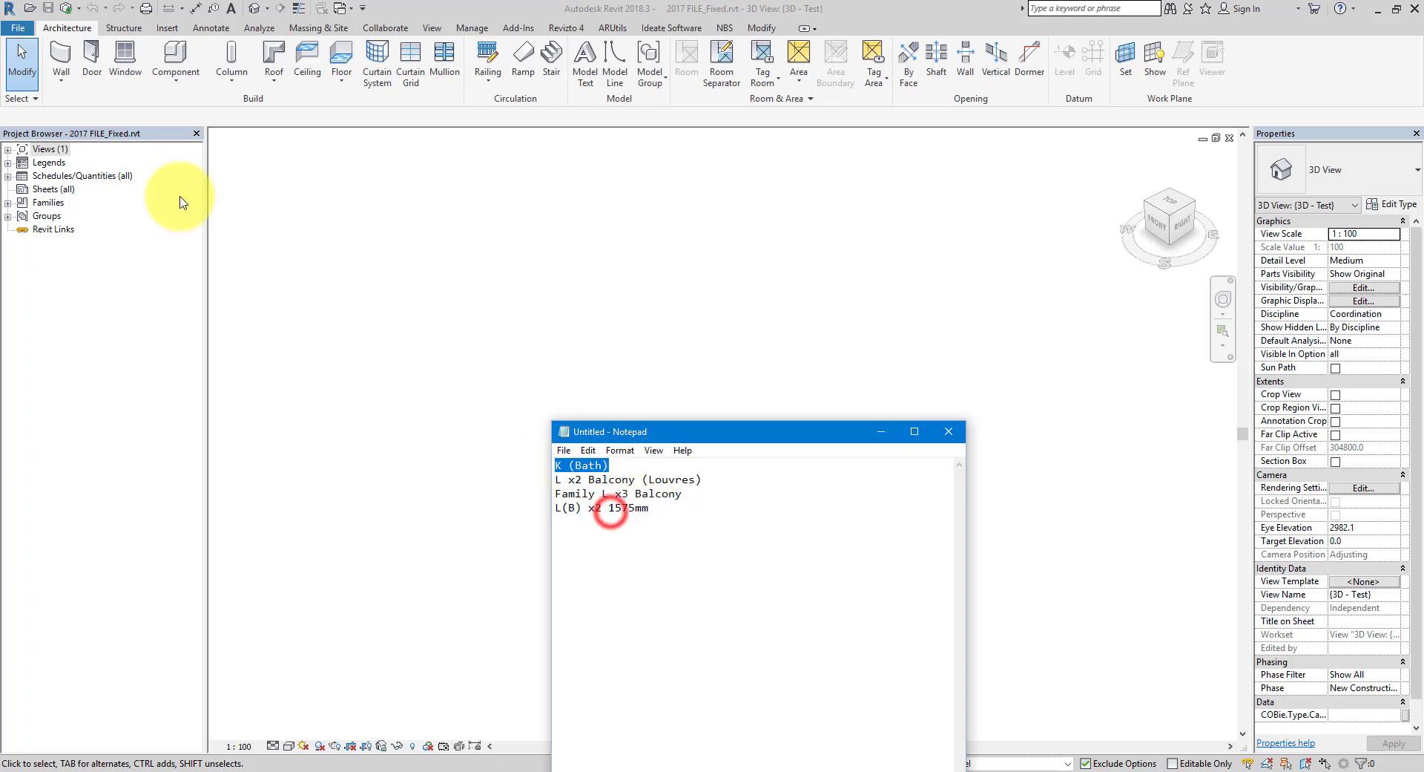
- Search the Project Browser for K (Bath), then close the search and collapse the Doors list
{"action": "left_click", "coordinate": [45, 150]}
{"action": "right_click", "coordinate": [45, 154]}
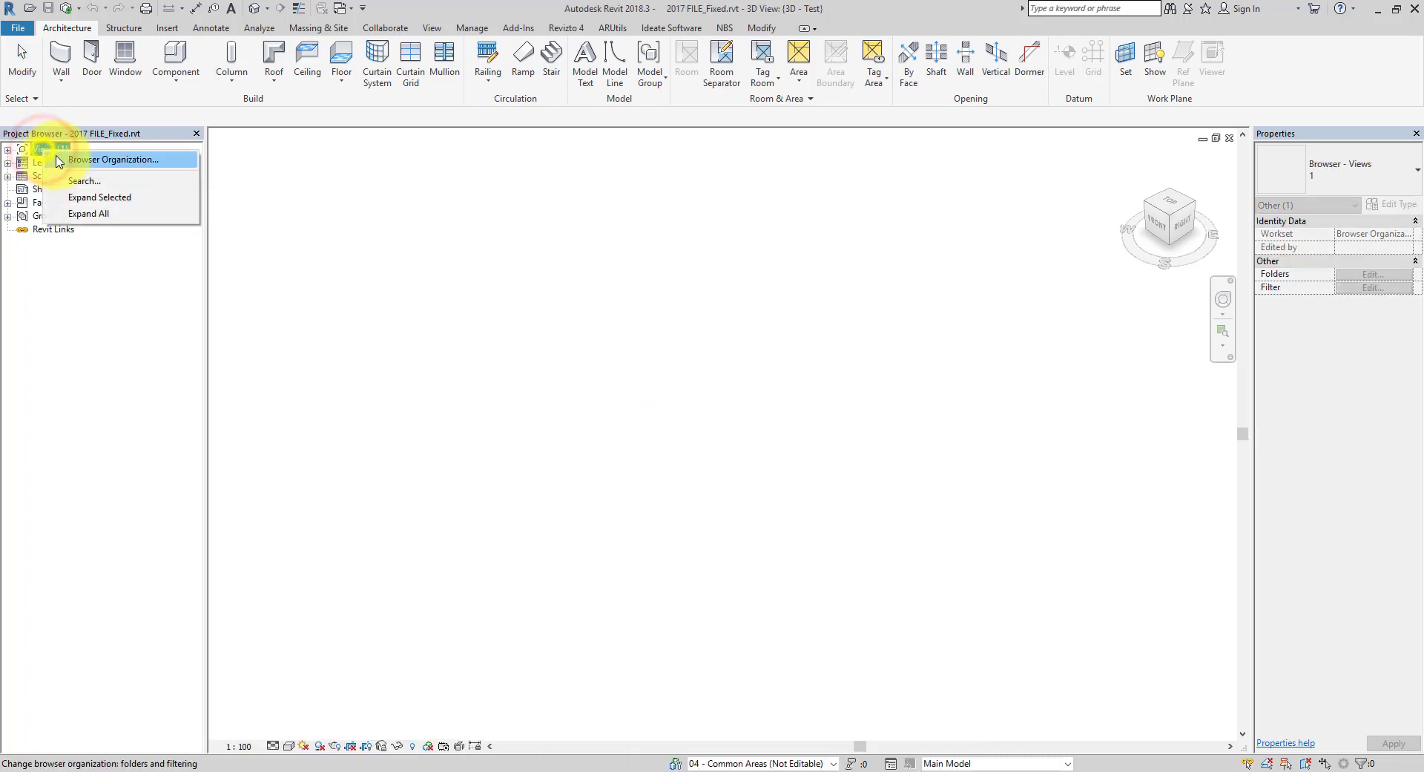
{"action": "left_click", "coordinate": [95, 181]}
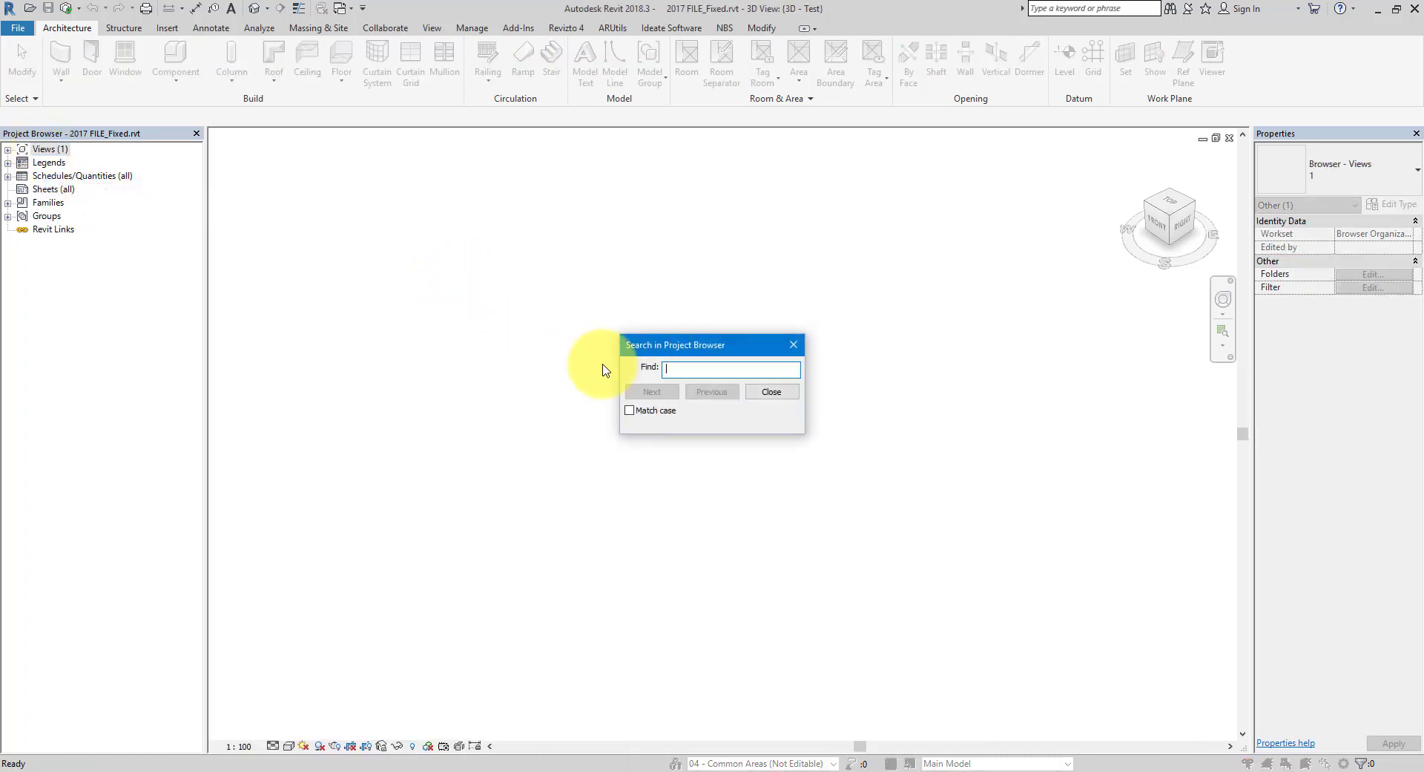
{"action": "key", "text": "ctrl+v"}
{"action": "left_click", "coordinate": [652, 391]}
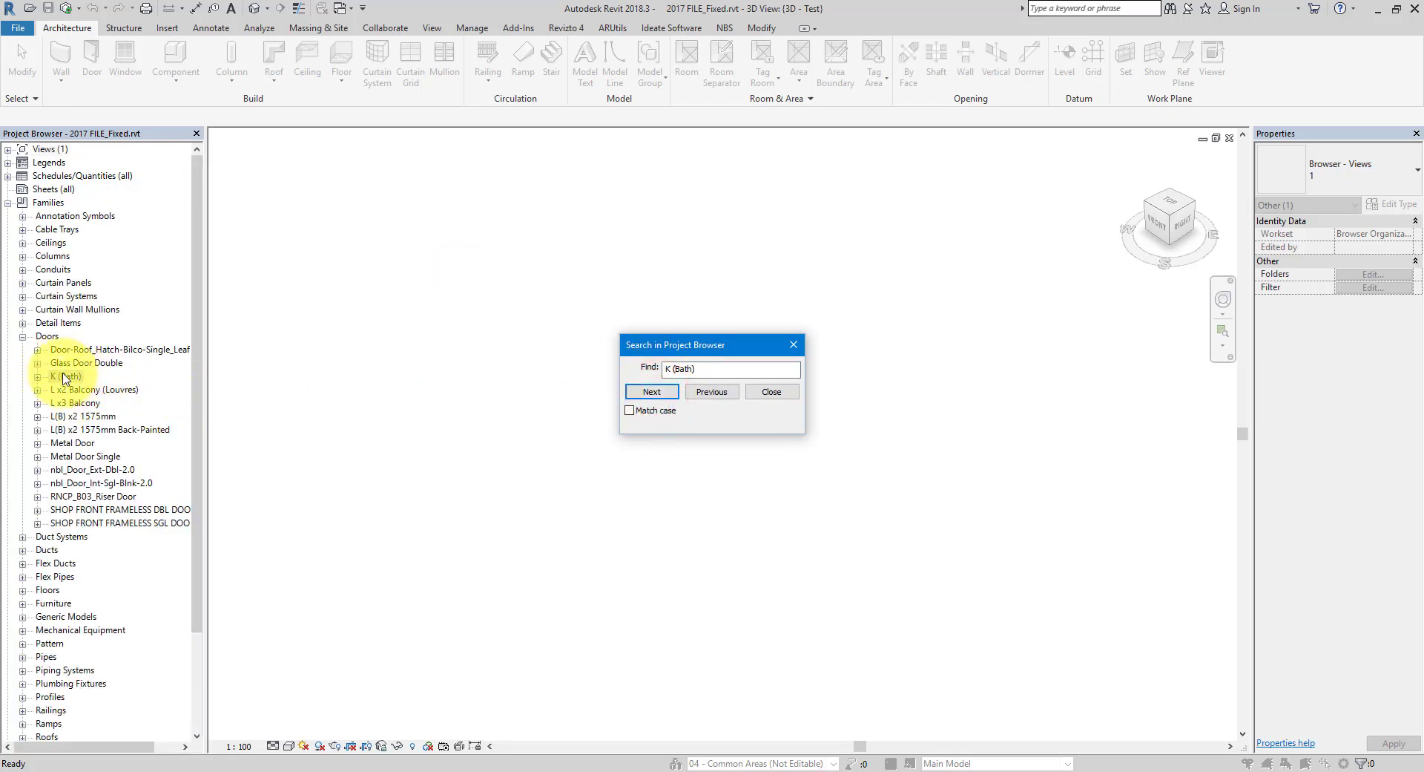
{"action": "key", "text": "Escape"}
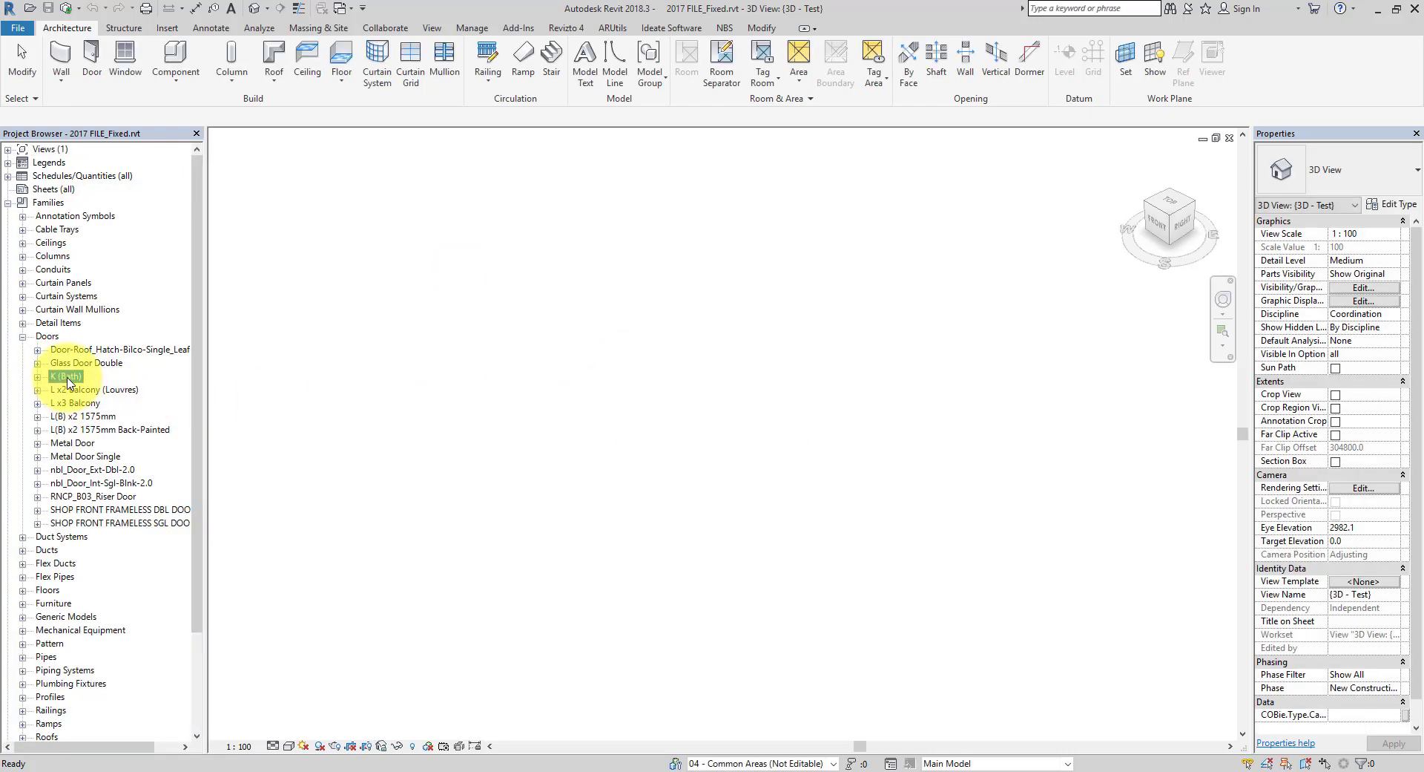
{"action": "key", "text": "Left"}
{"action": "key", "text": "Left"}
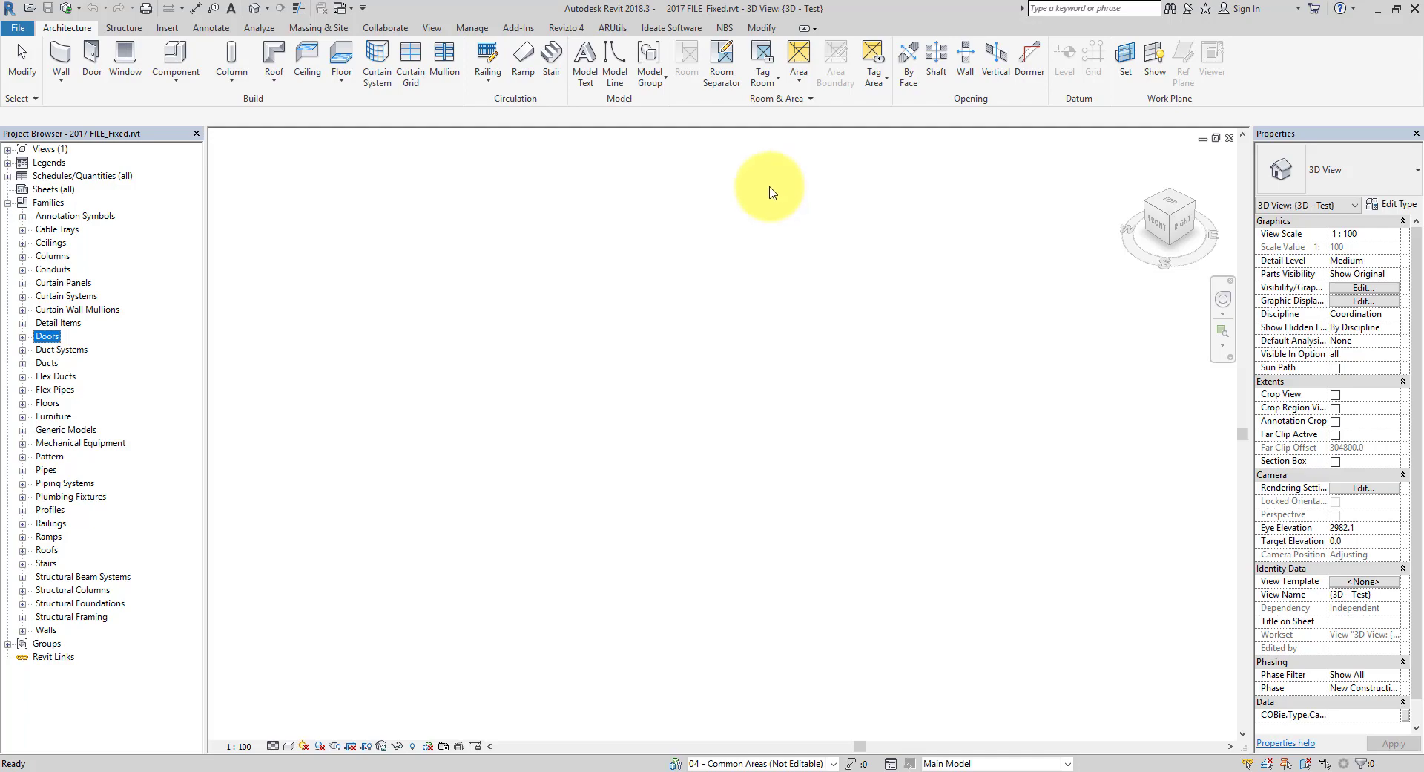
{"action": "left_click", "coordinate": [454, 738]}
{"action": "key", "text": "alt+Tab"}
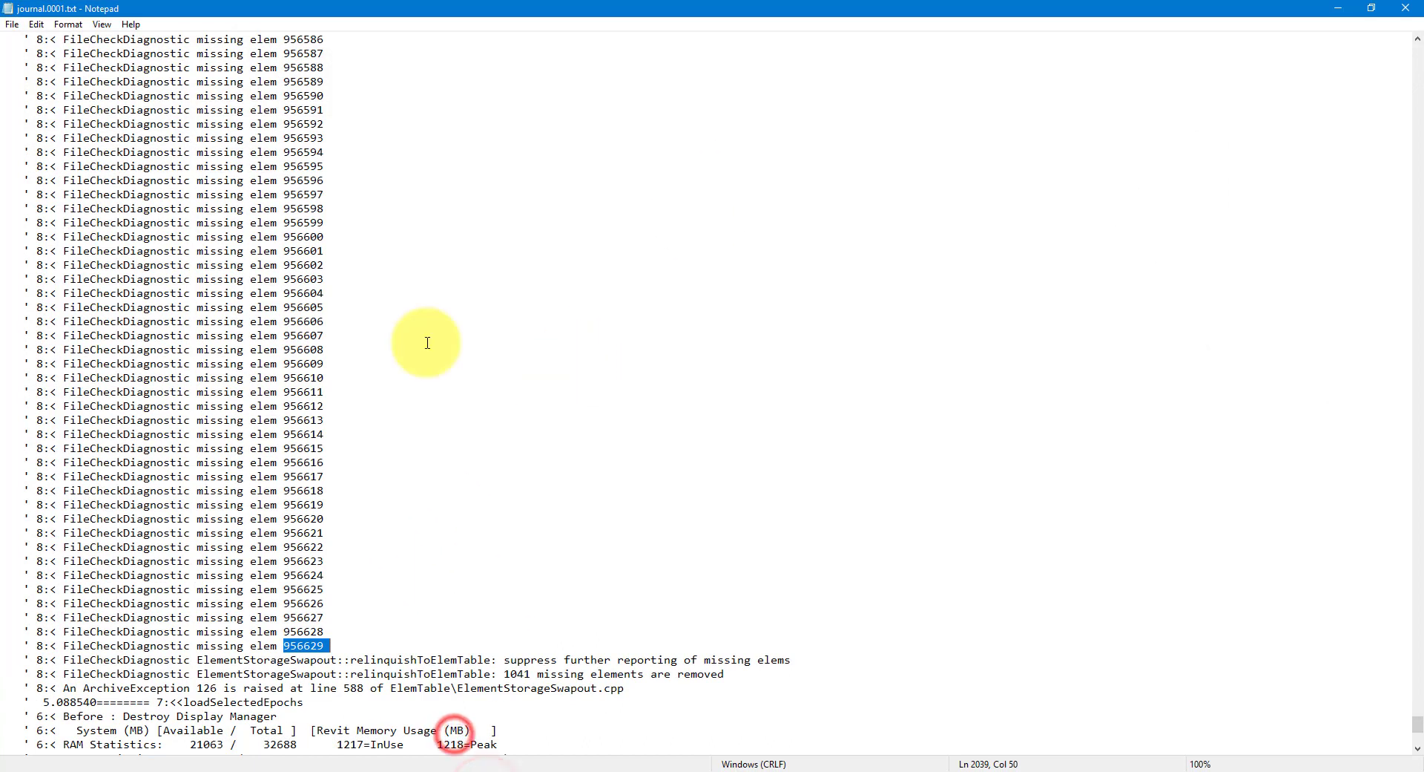
{"action": "left_click_drag", "start_coordinate": [265, 223], "coordinate": [360, 506]}
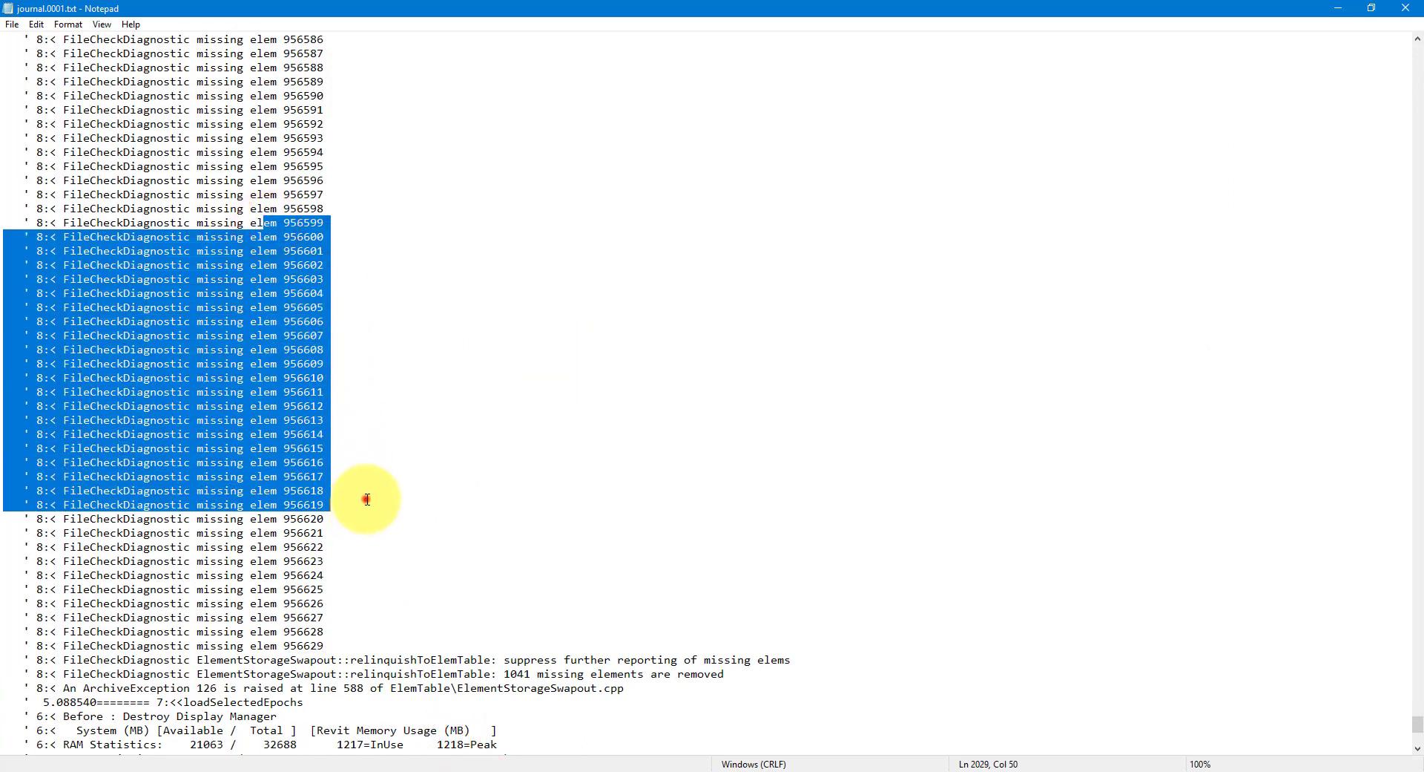
{"action": "left_click", "coordinate": [364, 502]}
{"action": "double_click", "coordinate": [286, 279]}
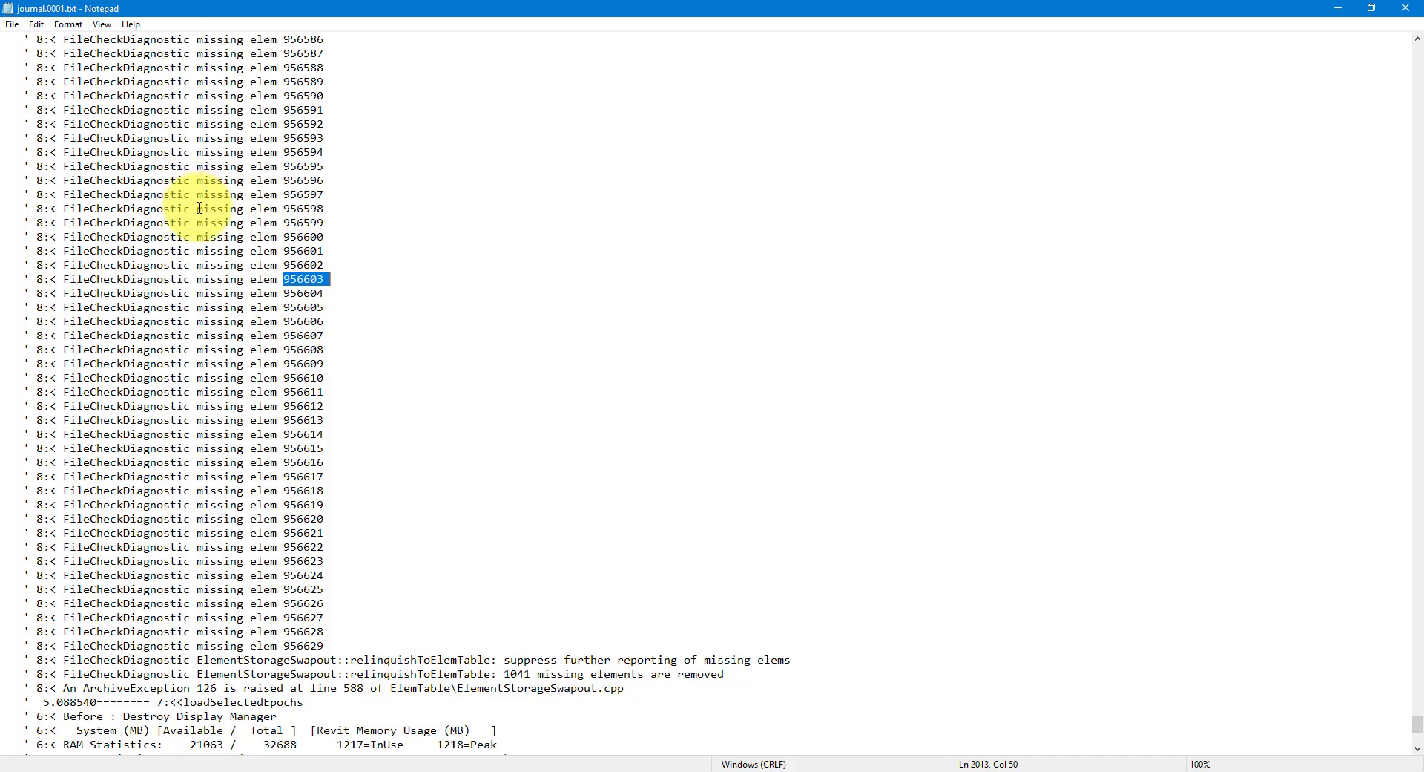
{"action": "left_click_drag", "start_coordinate": [198, 208], "coordinate": [340, 389]}
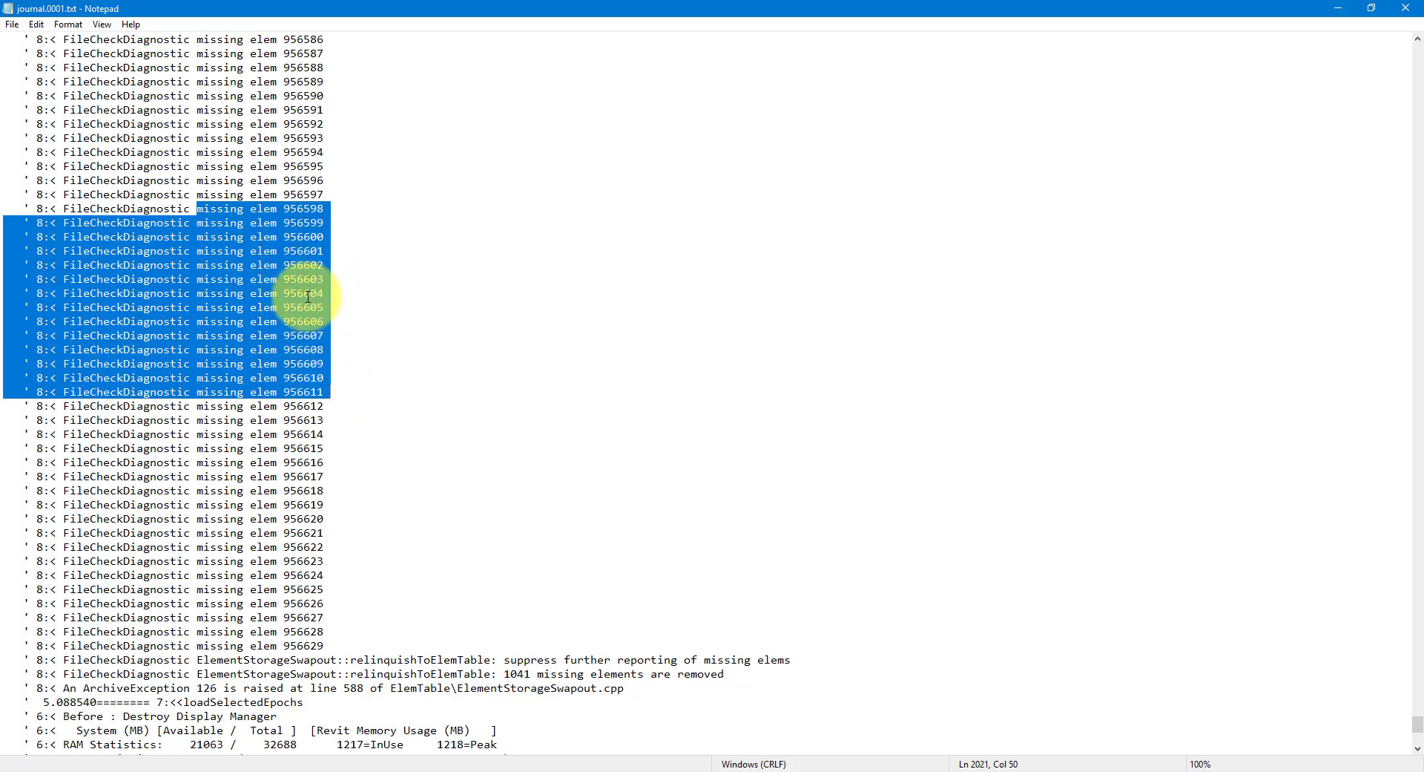
- Select the family name K (Bath) in the Untitled Notepad list
{"action": "key", "text": "alt+Tab"}
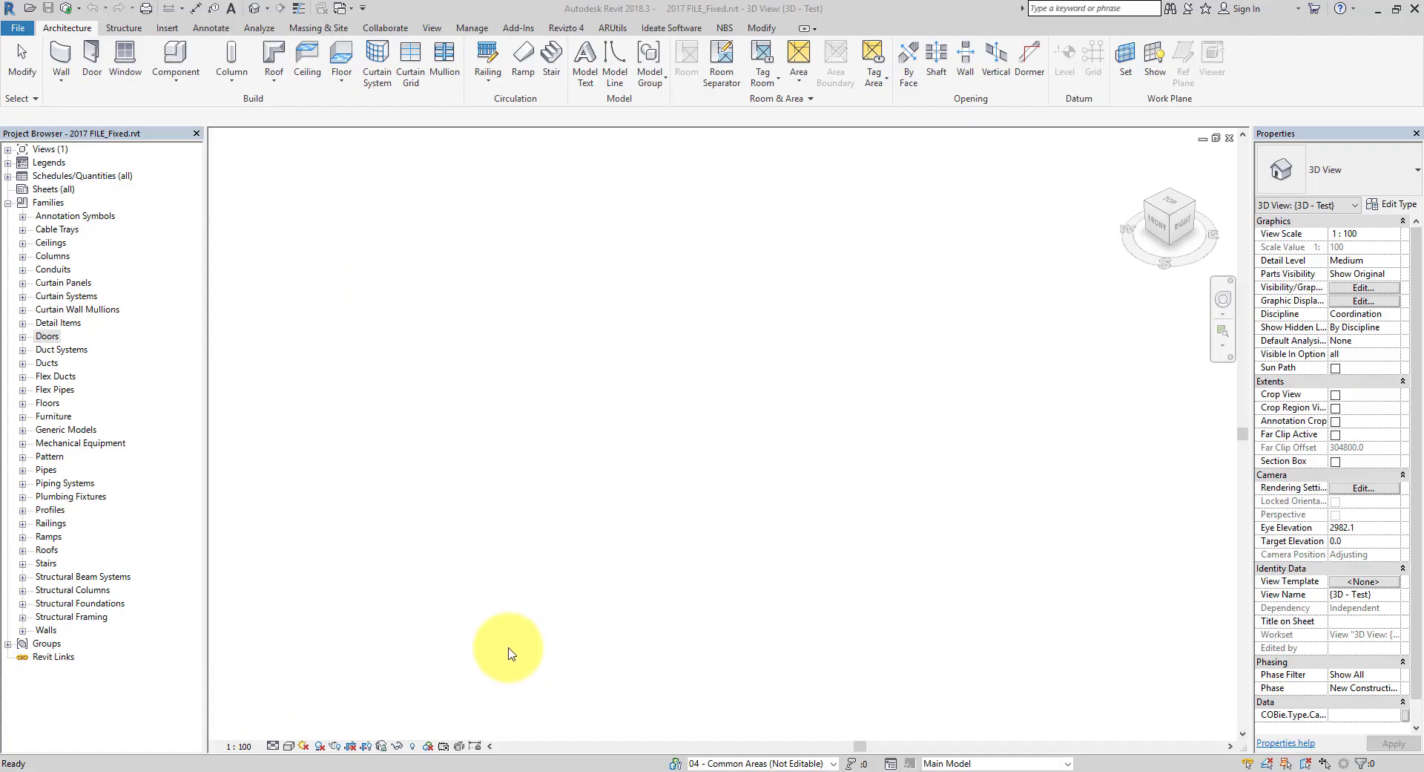
{"action": "mouse_move", "coordinate": [489, 770]}
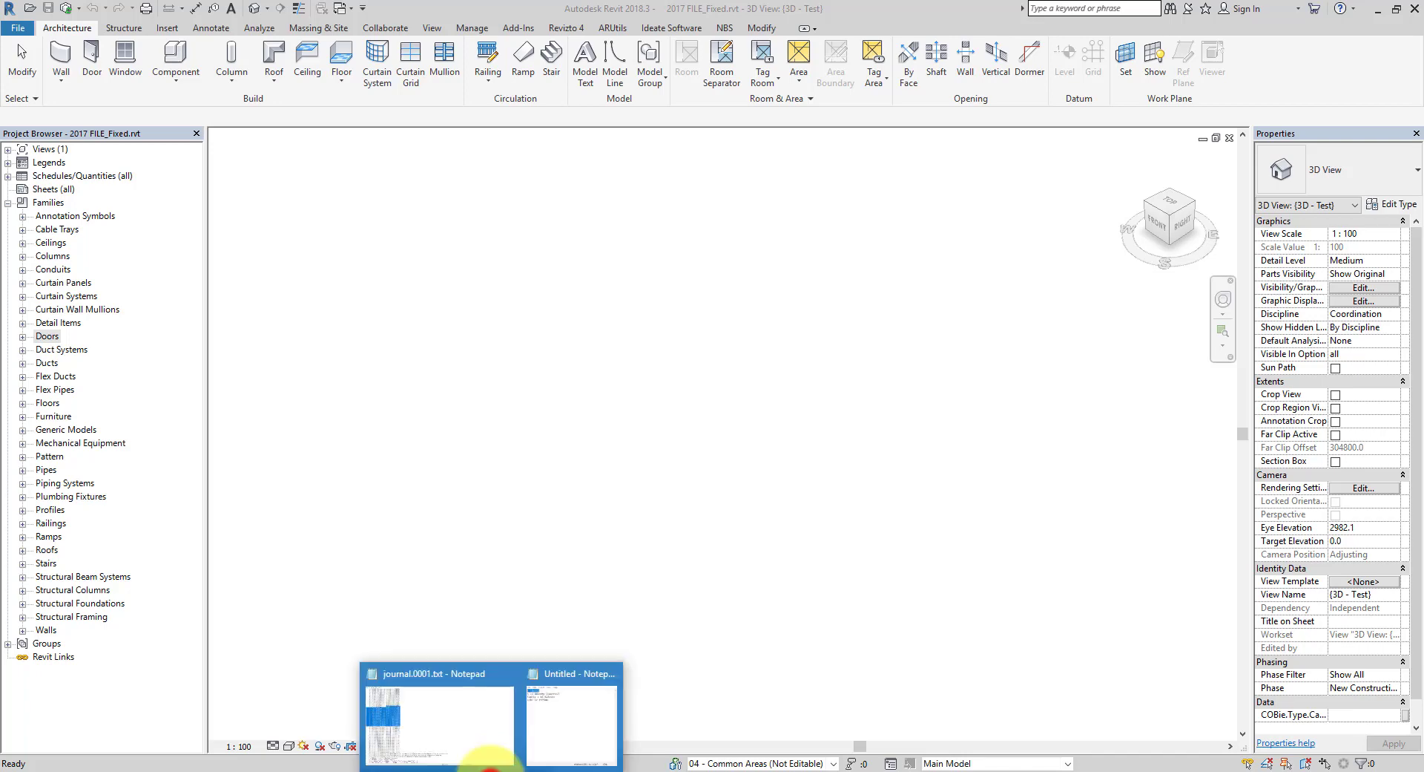
{"action": "left_click", "coordinate": [573, 705]}
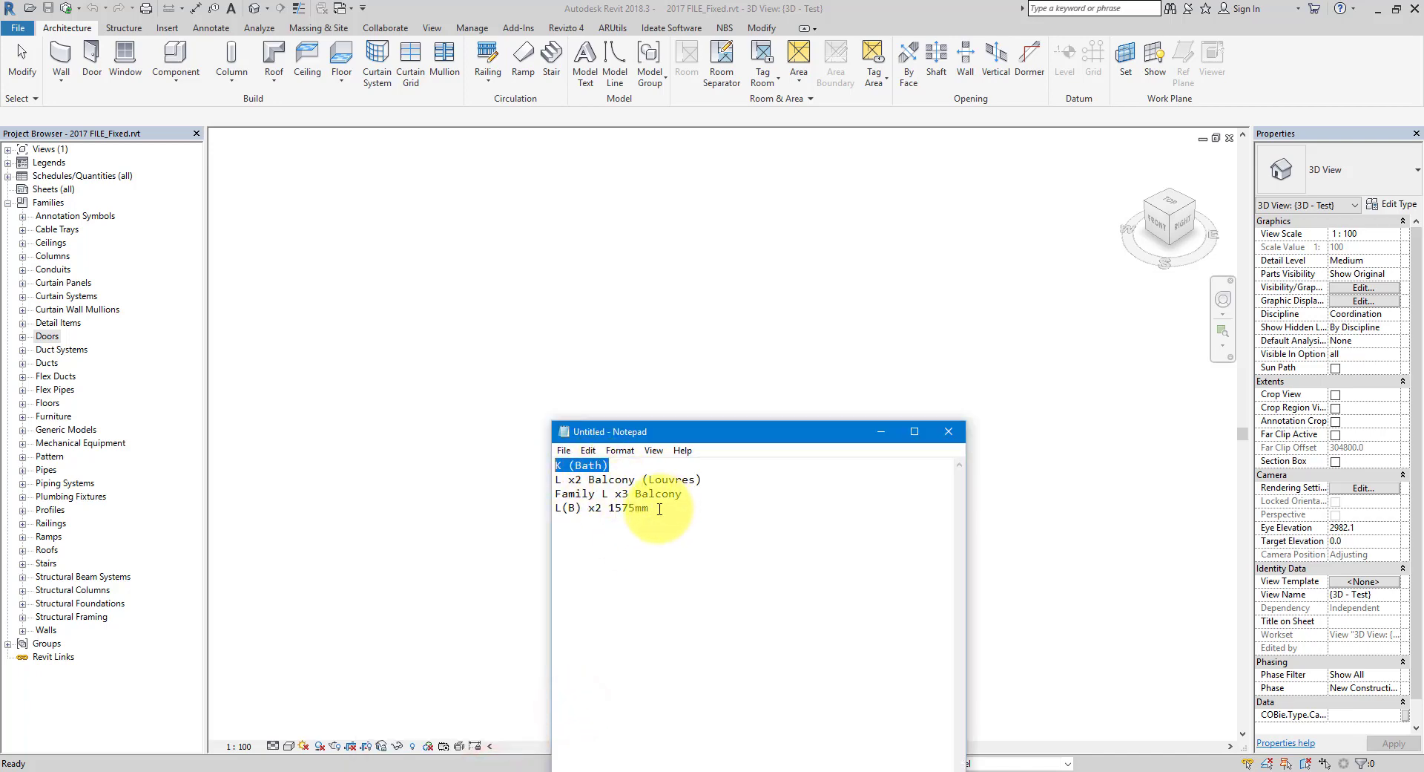
{"action": "left_click", "coordinate": [660, 509], "text": "shift"}
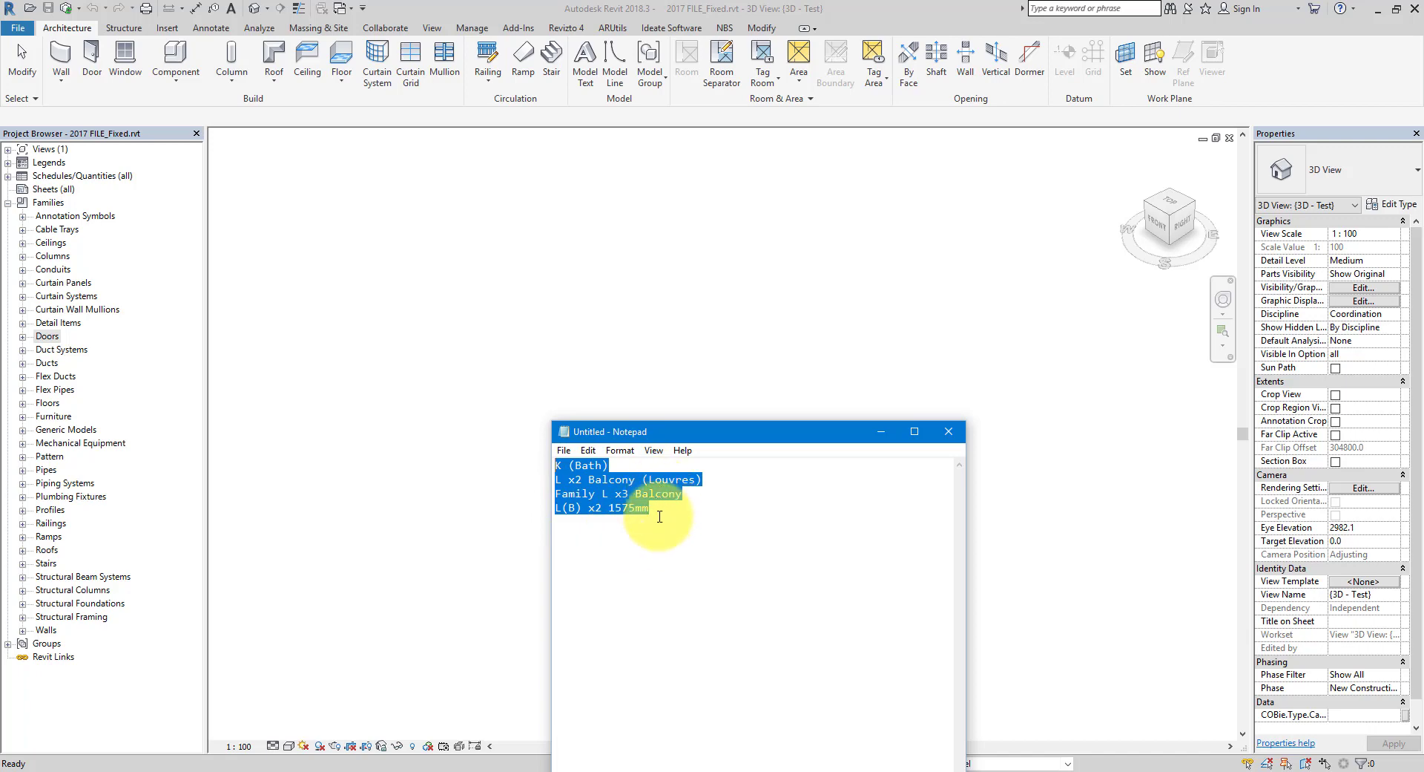
{"action": "left_click", "coordinate": [622, 465]}
{"action": "left_click_drag", "start_coordinate": [622, 465], "coordinate": [535, 466]}
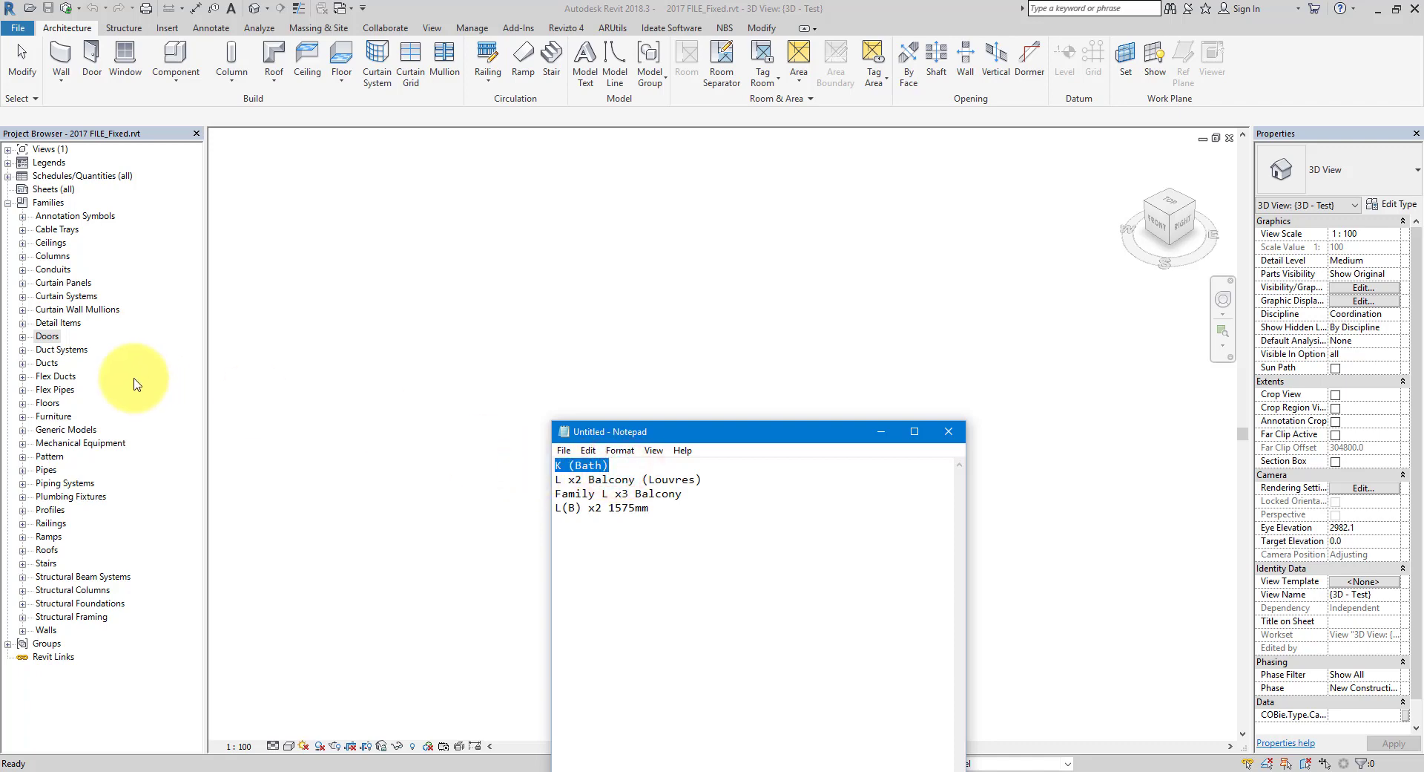
- Delete the K (Bath) family from Doors, confirming removal of its instances
{"action": "left_click", "coordinate": [22, 336]}
{"action": "left_click", "coordinate": [67, 376]}
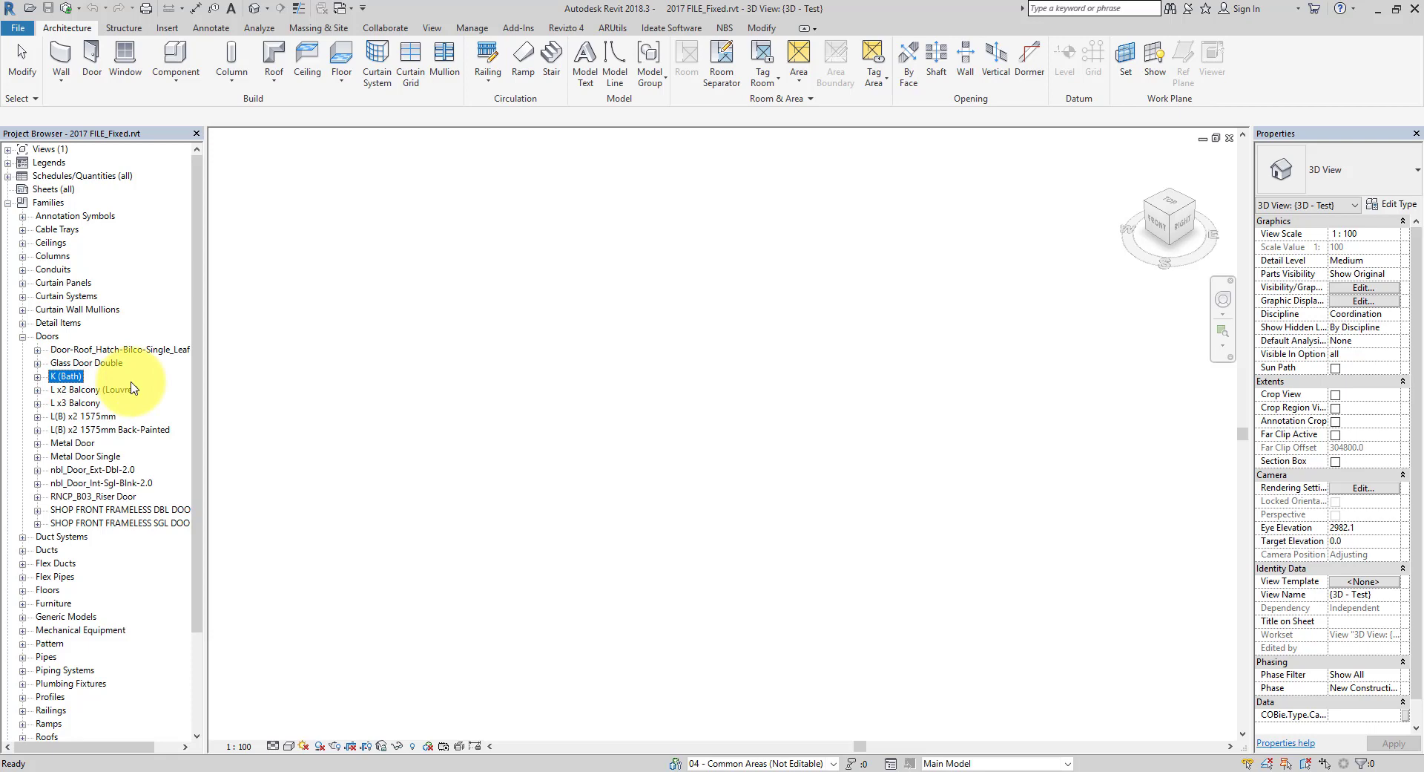
{"action": "right_click", "coordinate": [75, 380]}
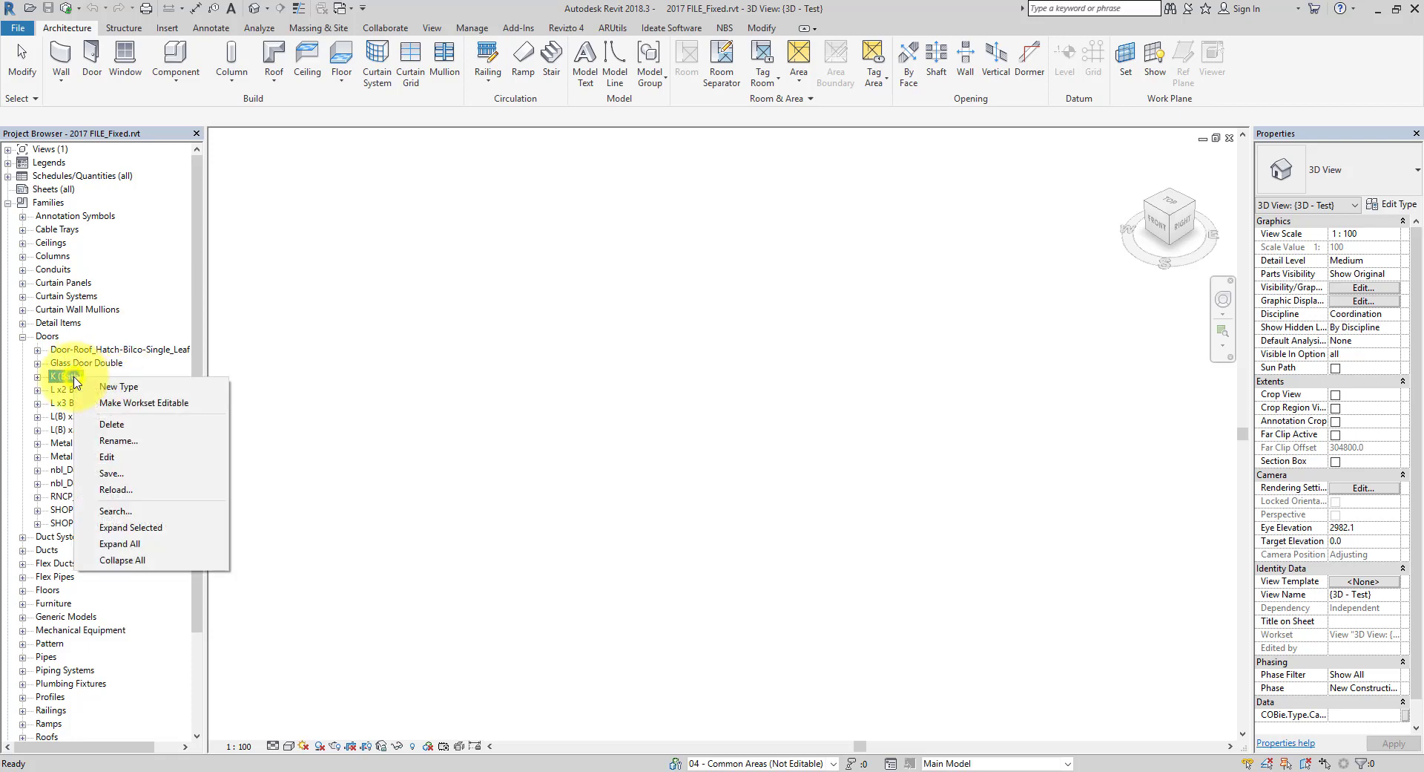
{"action": "left_click", "coordinate": [112, 423]}
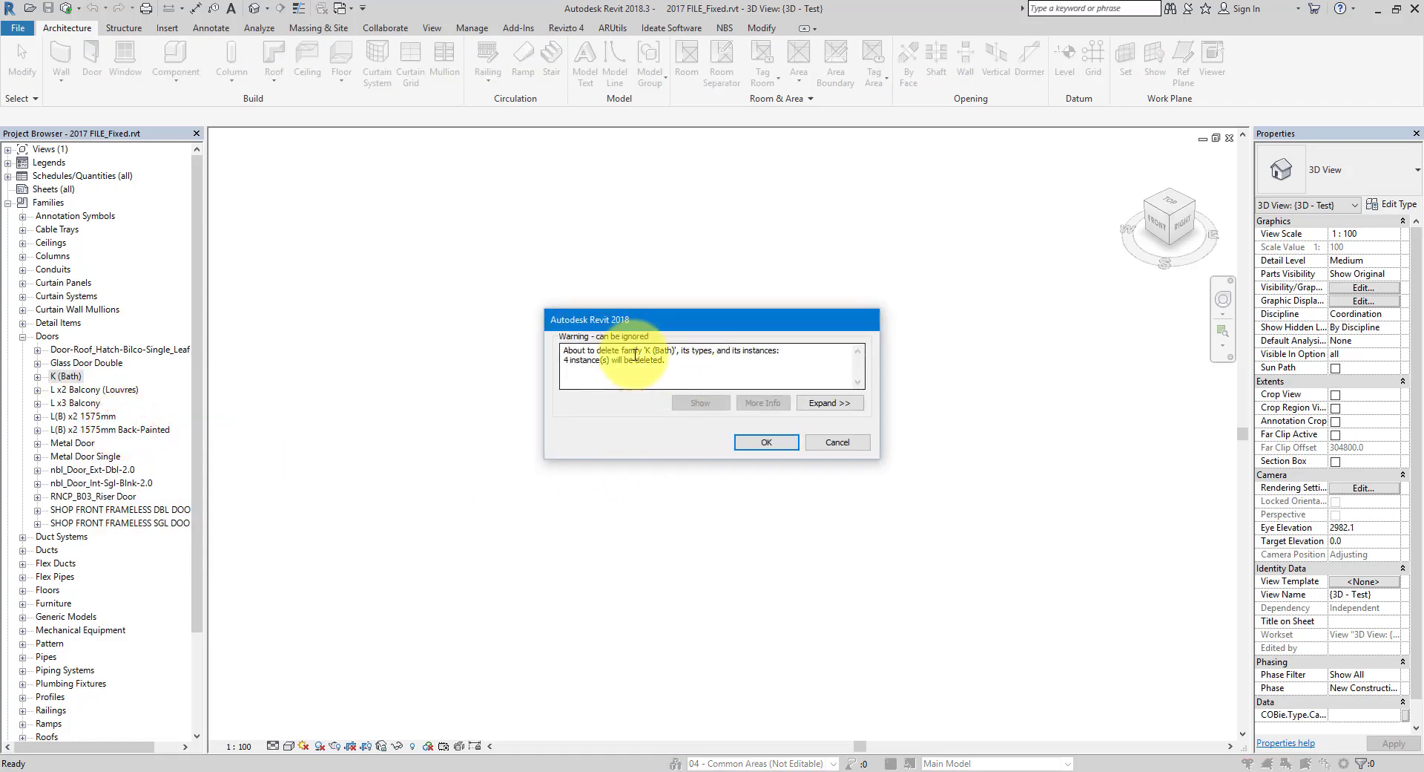
{"action": "left_click", "coordinate": [768, 443]}
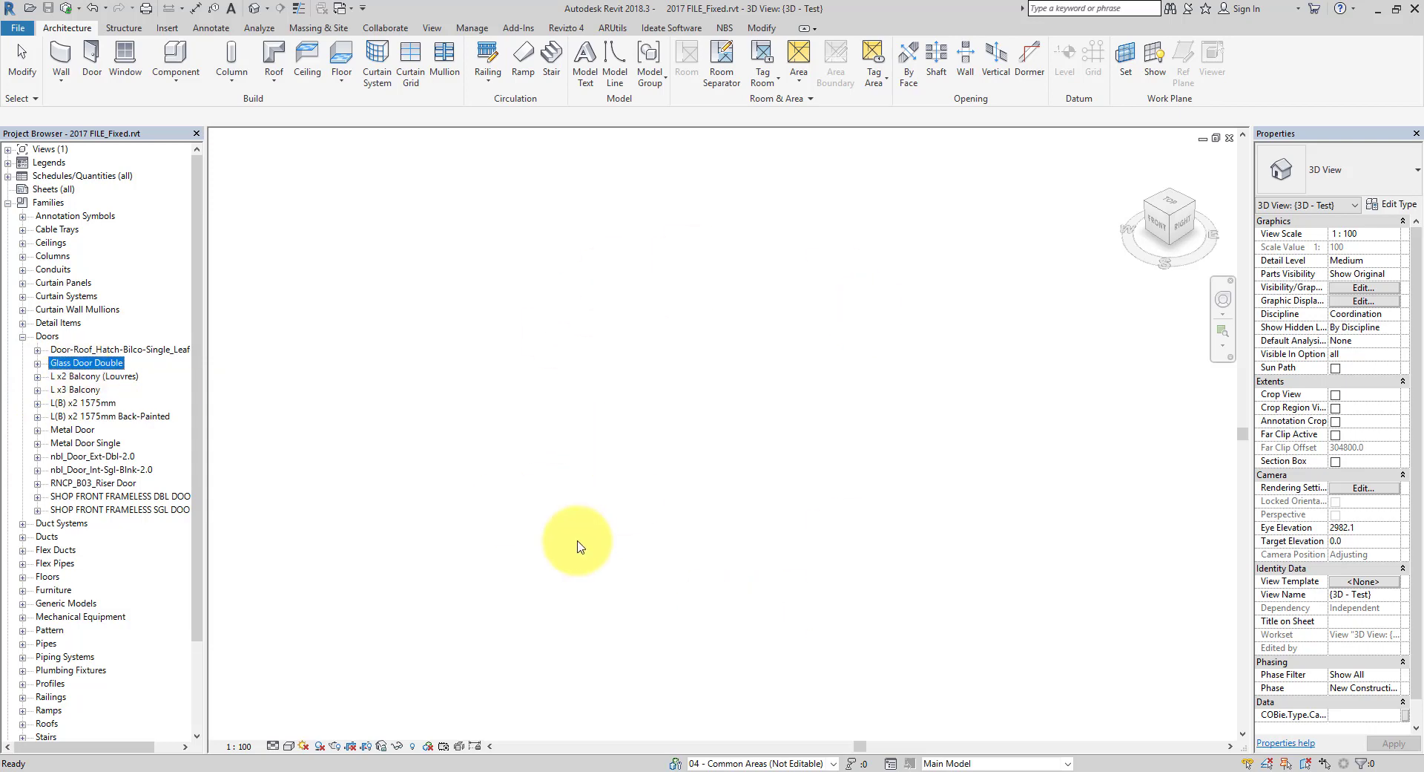
- Bring the Untitled Notepad list of four suspect families in front of Revit
{"action": "left_click", "coordinate": [493, 764]}
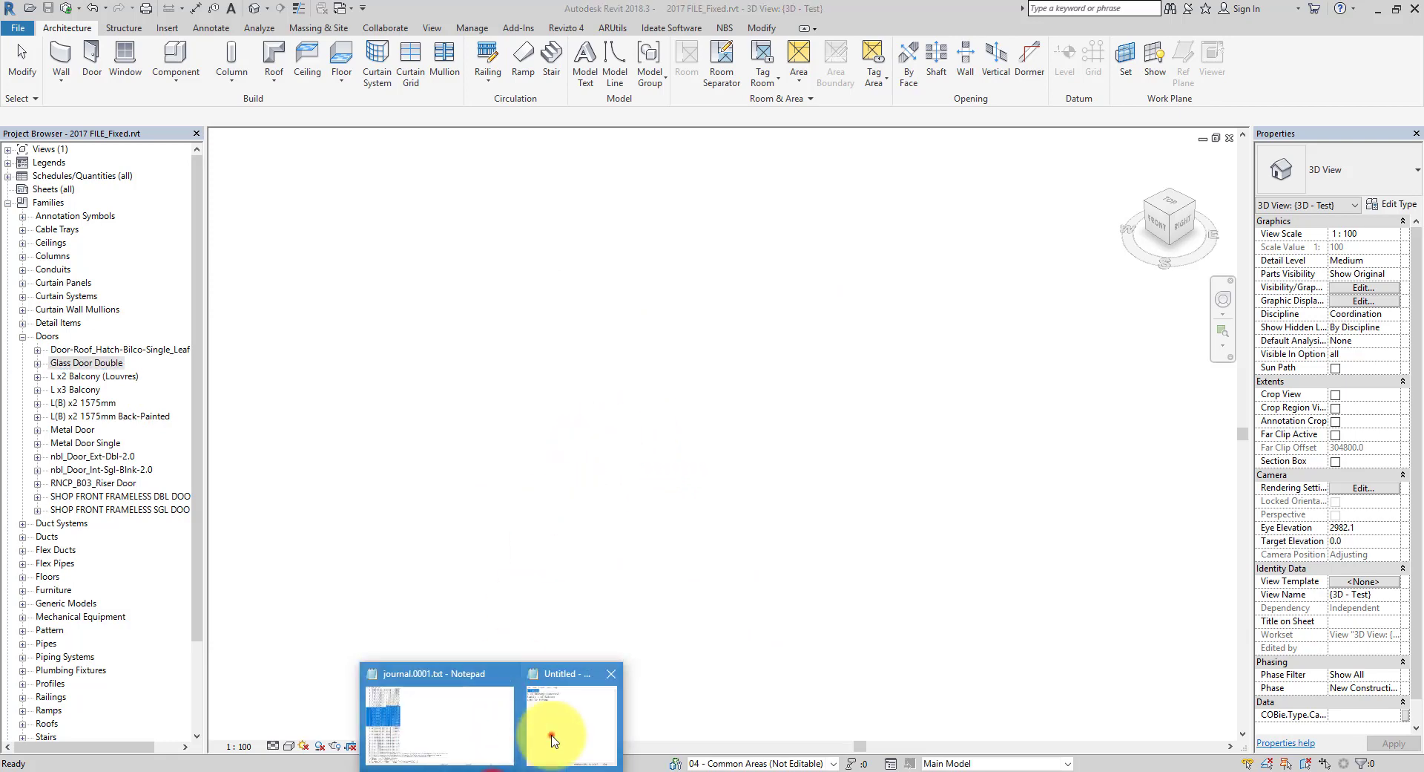
{"action": "left_click", "coordinate": [551, 740]}
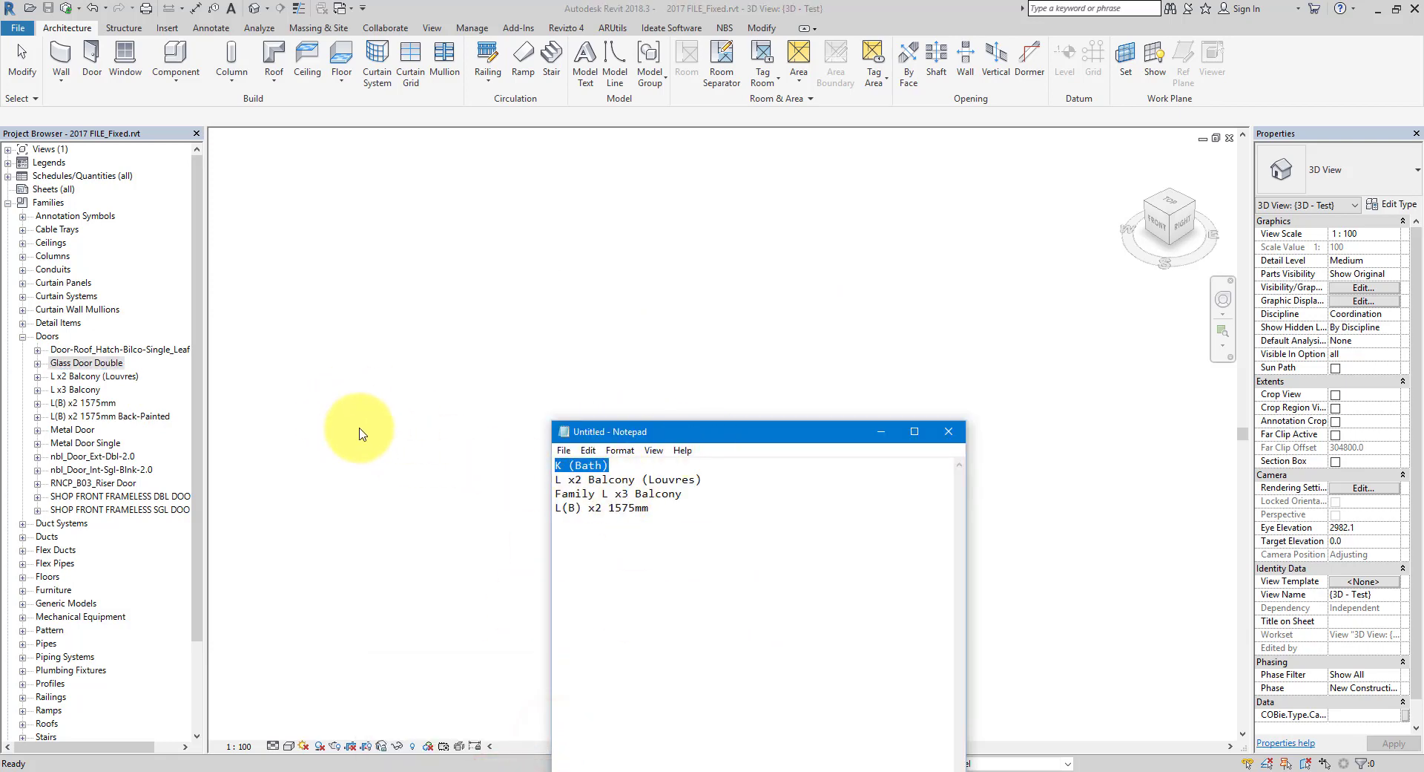